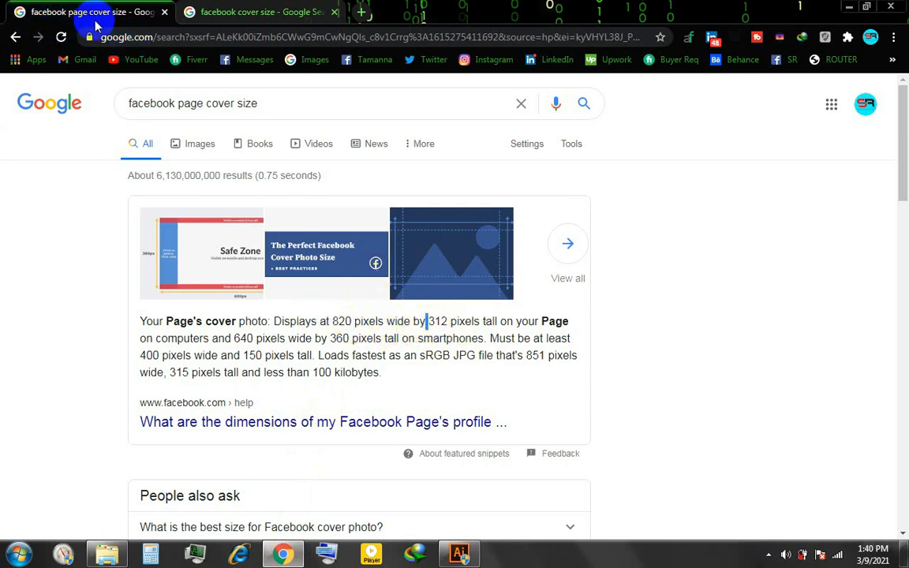
- Copy the 820-pixel desktop cover width from the "facebook page cover size" search result and switch to Illustrator
left_click(245, 13)
left_click(91, 12)
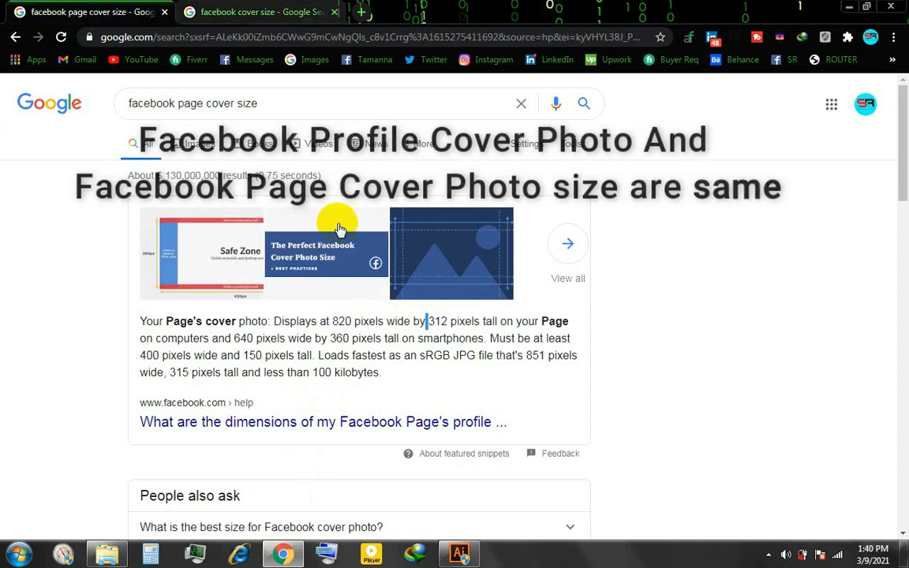
left_click_drag(332, 320, 339, 320)
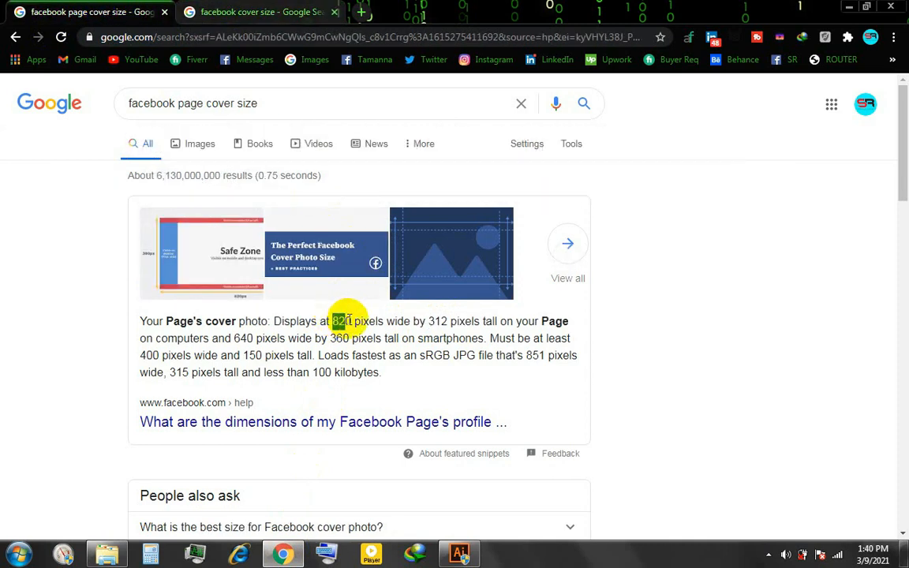
right_click(341, 319)
left_click(371, 328)
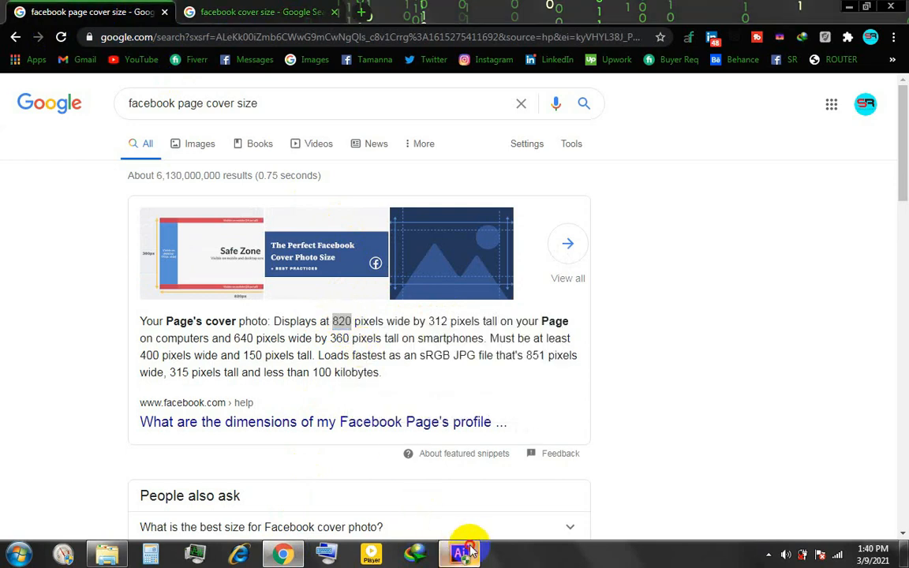
left_click(470, 552)
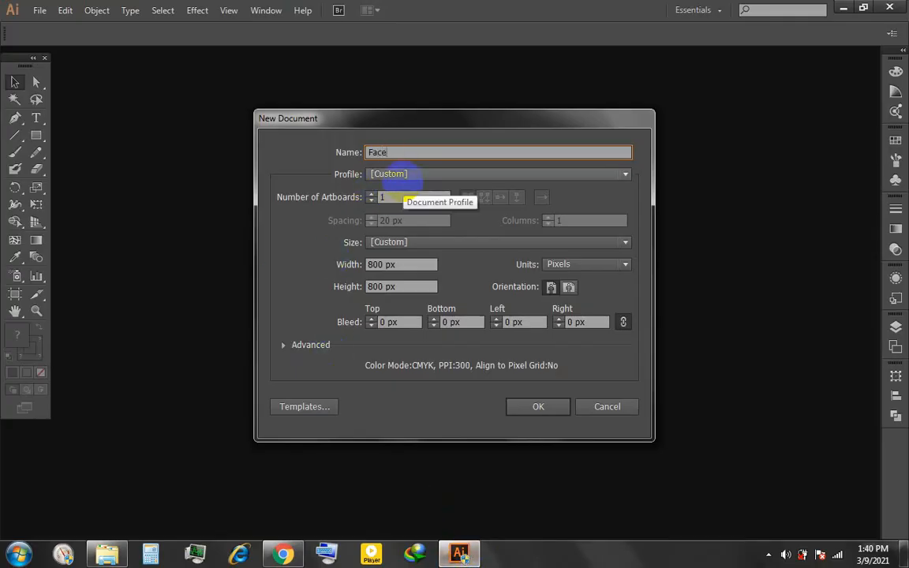
- Name the new document Facebook Cover, keep its units in pixels and set the width to 820 px
type("Facebook")
left_click(404, 246)
left_click(343, 249)
left_click(563, 274)
left_click(548, 359)
left_click(380, 266)
type("820px")
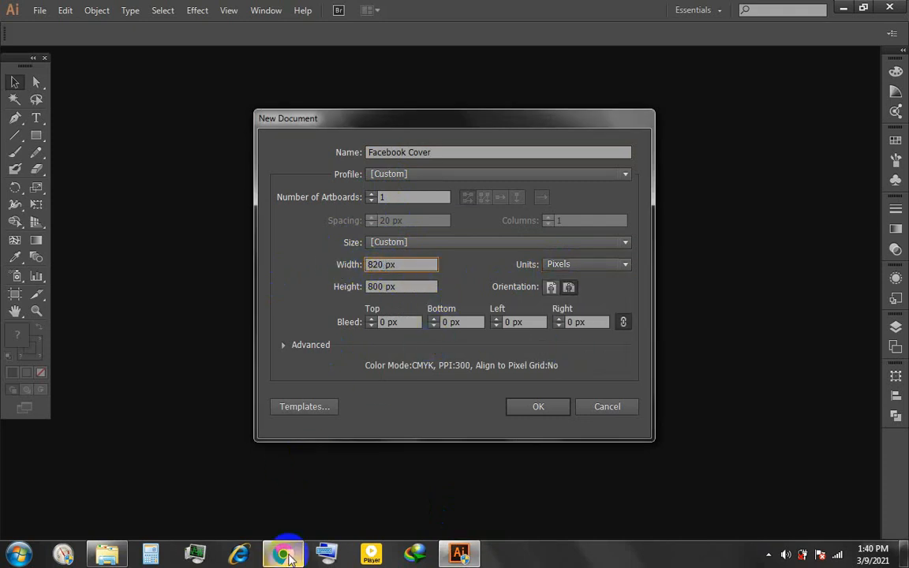
- Set the document height to the 312 px given in the browser's search result and choose portrait orientation
left_click(282, 555)
left_click(397, 338)
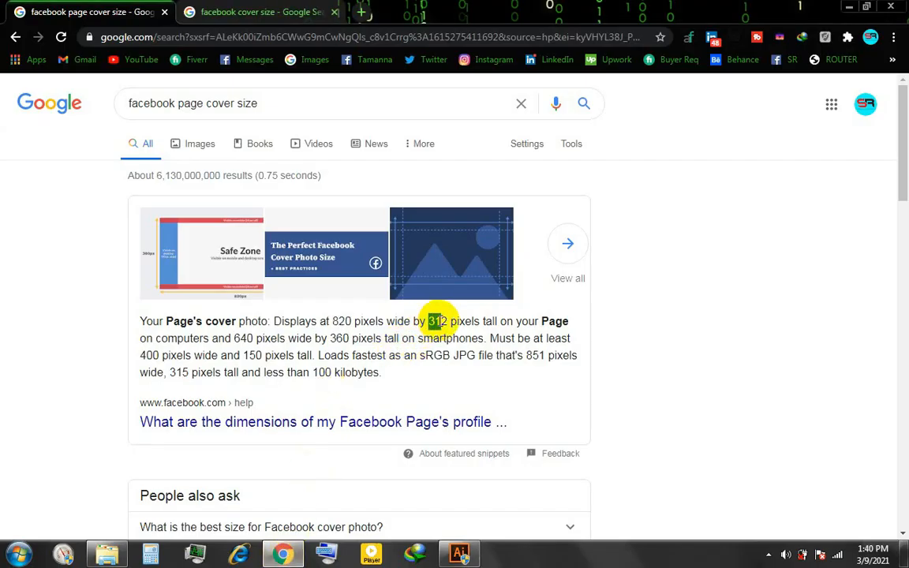
left_click(459, 555)
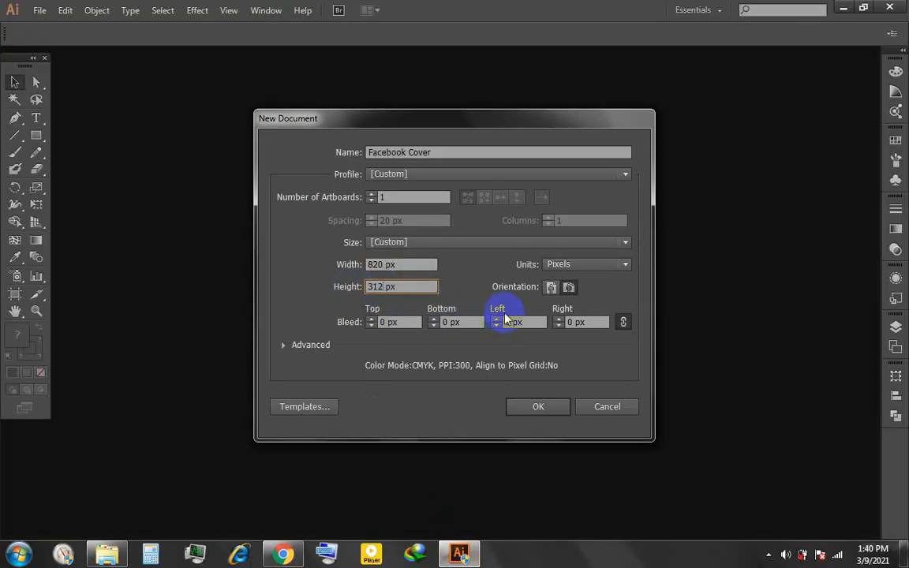
left_click(553, 290)
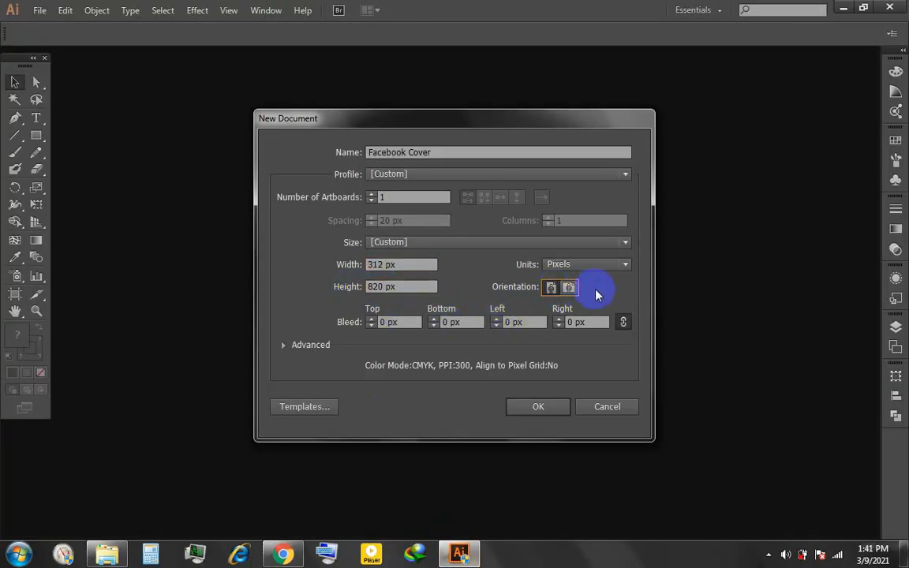
- Set the colour mode to RGB with High (300 ppi) raster effects and Default preview, and create the document
left_click(285, 346)
left_click(402, 369)
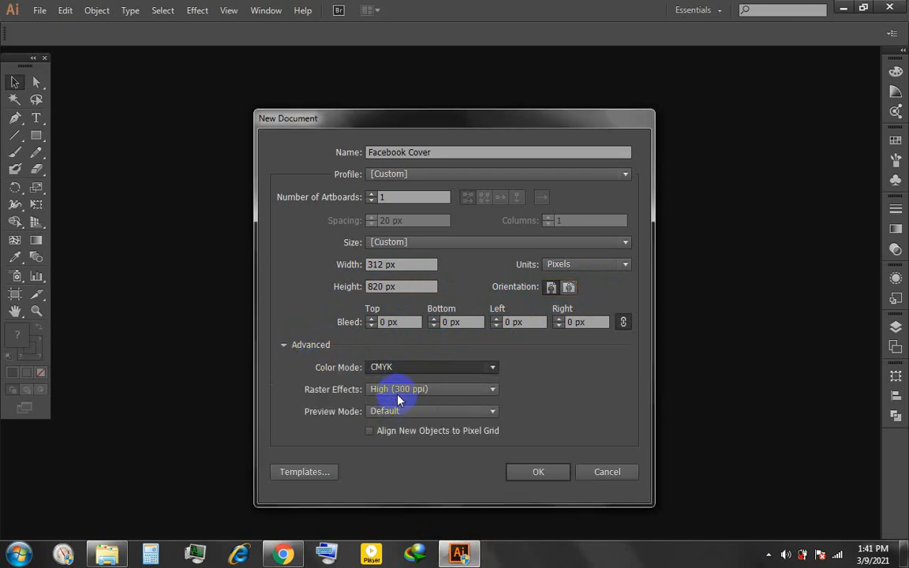
left_click(390, 398)
left_click(406, 389)
left_click(403, 406)
left_click(404, 411)
left_click(401, 426)
left_click(539, 472)
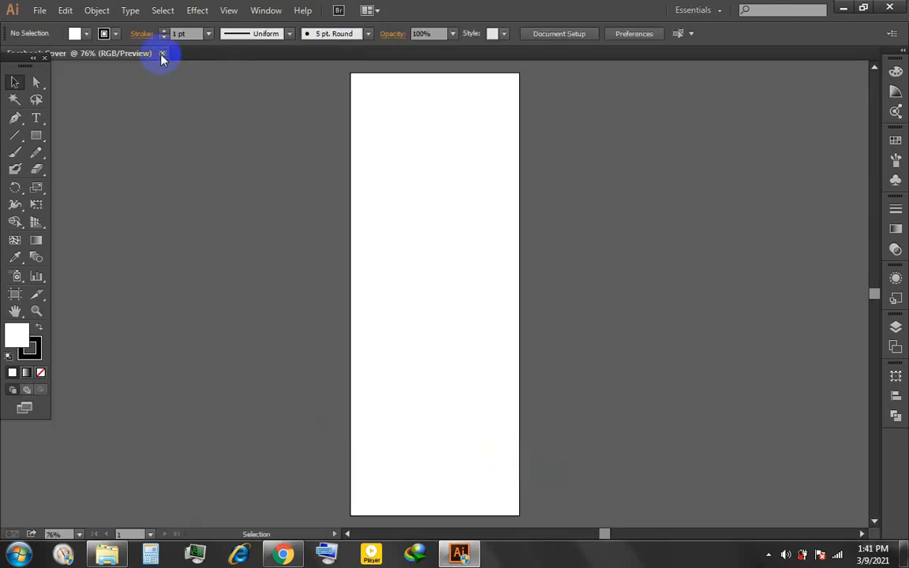
- Replace the portrait document with a new one in landscape orientation, 820 × 312 px
left_click(39, 10)
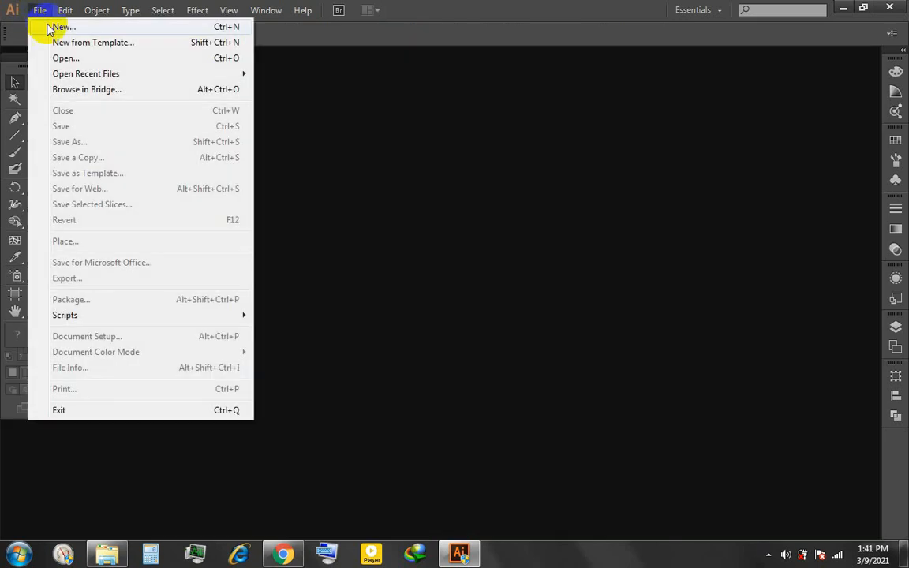
left_click(37, 26)
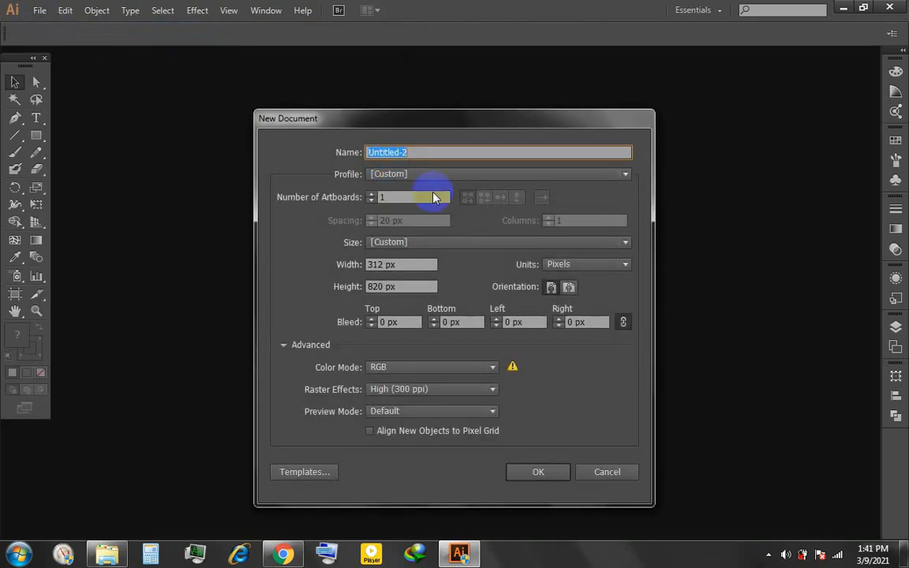
left_click(573, 289)
left_click(534, 472)
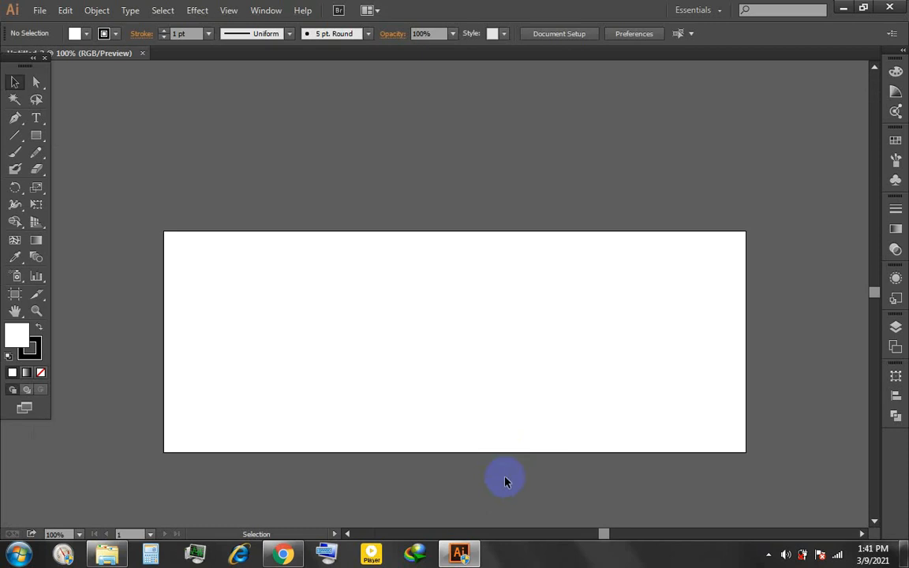
- Start a rectangle by dimensions and set its width to the 640 px smartphone width from the browser's search result
left_click(220, 132)
left_click(283, 555)
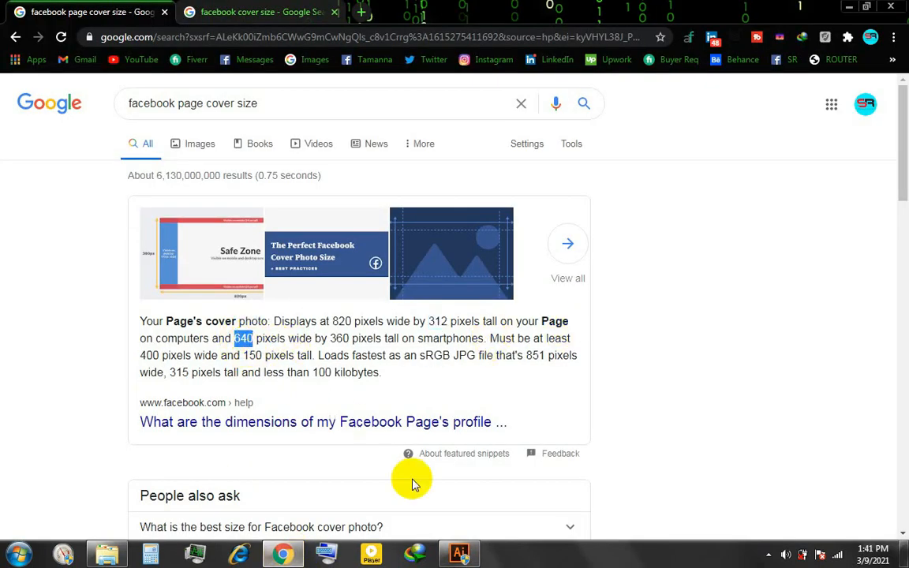
left_click(285, 552)
double_click(435, 247)
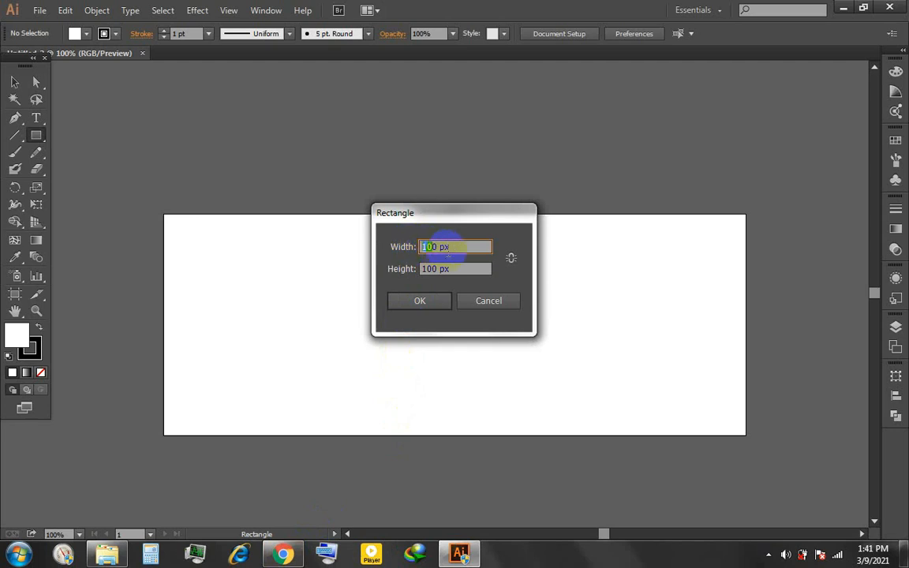
type("851")
- Set the rectangle's height to the copied 360 px, create it and move it over the middle of the artboard
left_click(283, 555)
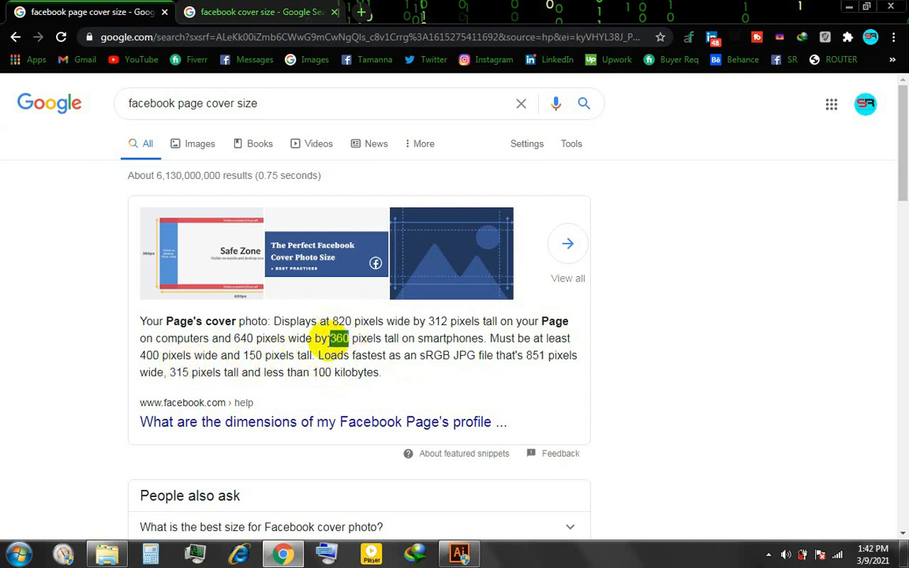
right_click(343, 338)
left_click(378, 347)
left_click(472, 551)
left_click(436, 272)
key("ctrl+v")
left_click(419, 301)
left_click(15, 83)
left_click_drag(363, 236, 367, 298)
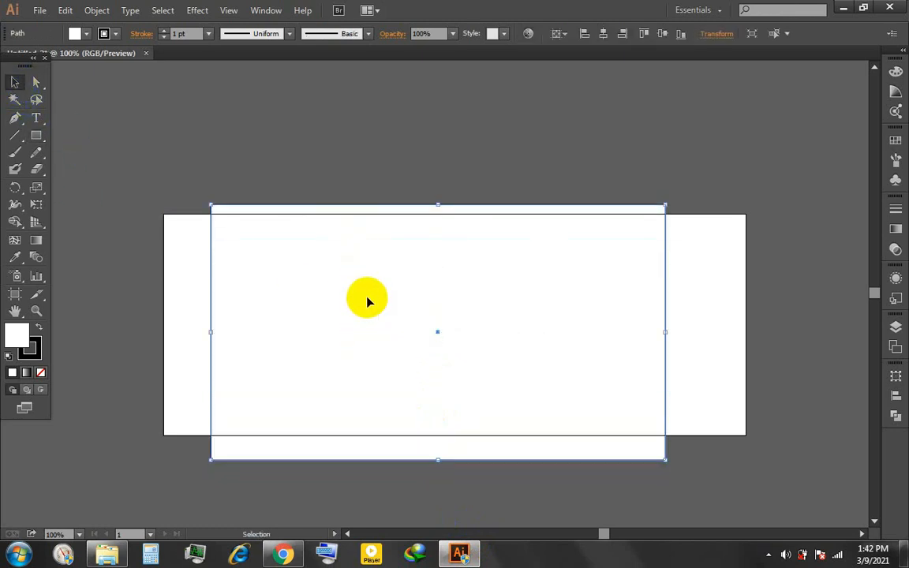
- Review the recommended dimensions in the "facebook cover size" search results, and return to the Illustrator document
left_click(284, 553)
left_click(220, 11)
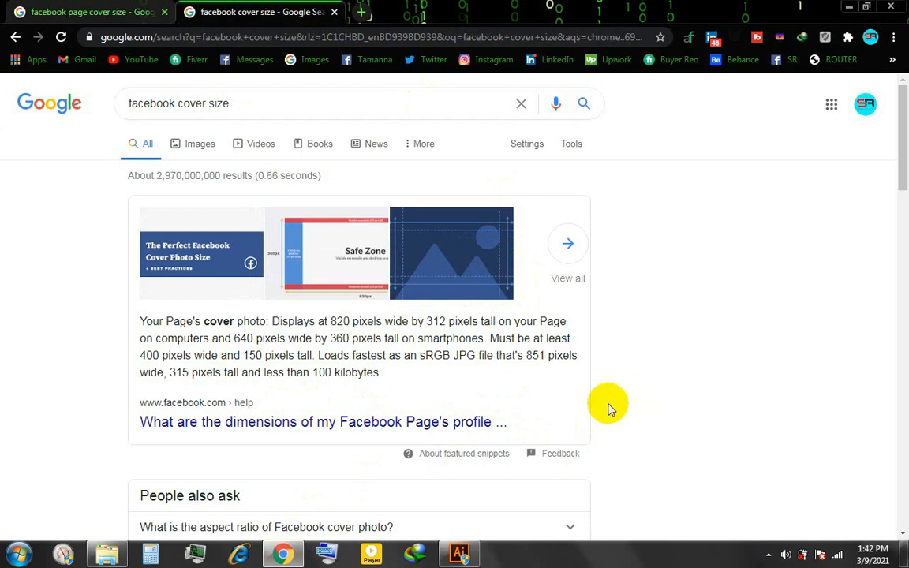
left_click(849, 7)
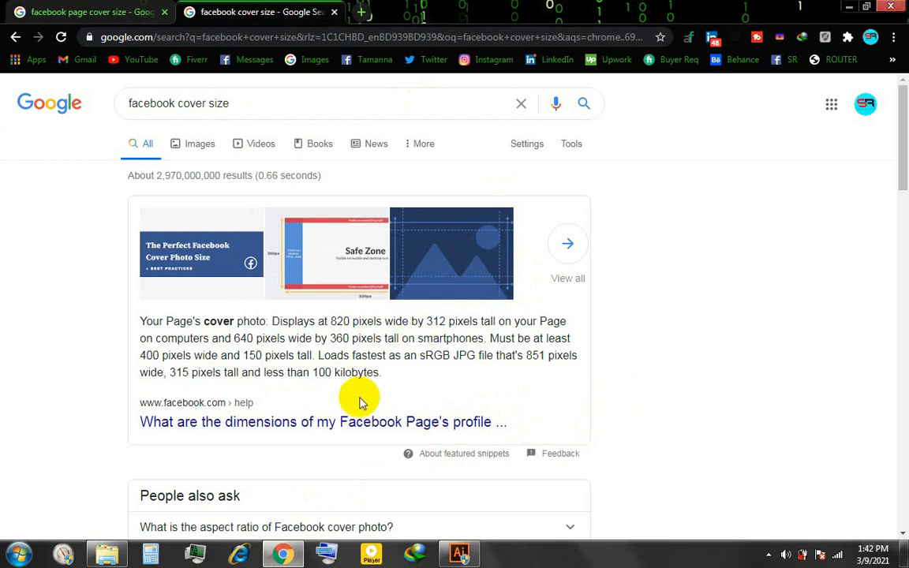
left_click(265, 180)
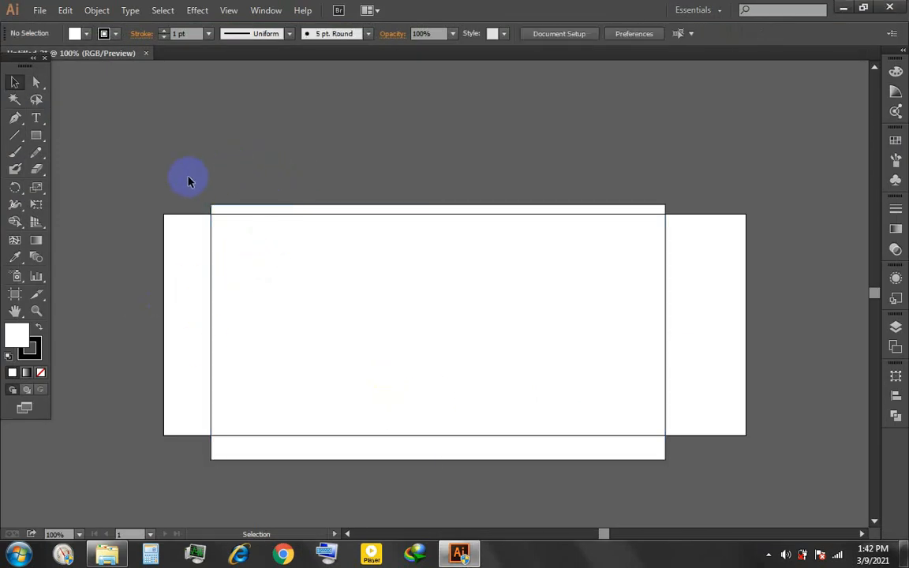
- Centre the 640 × 360 px rectangle horizontally and vertically on the artboard
left_click(354, 271)
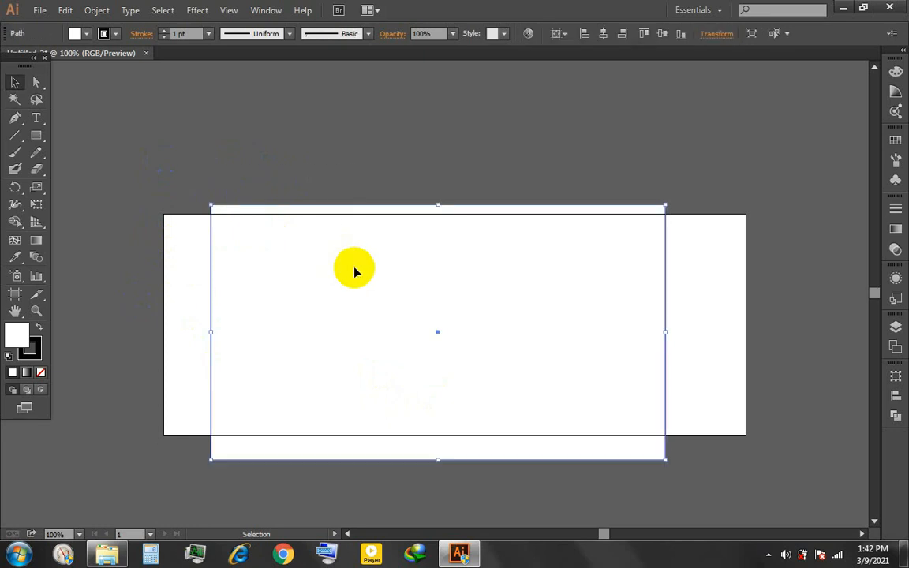
left_click(606, 36)
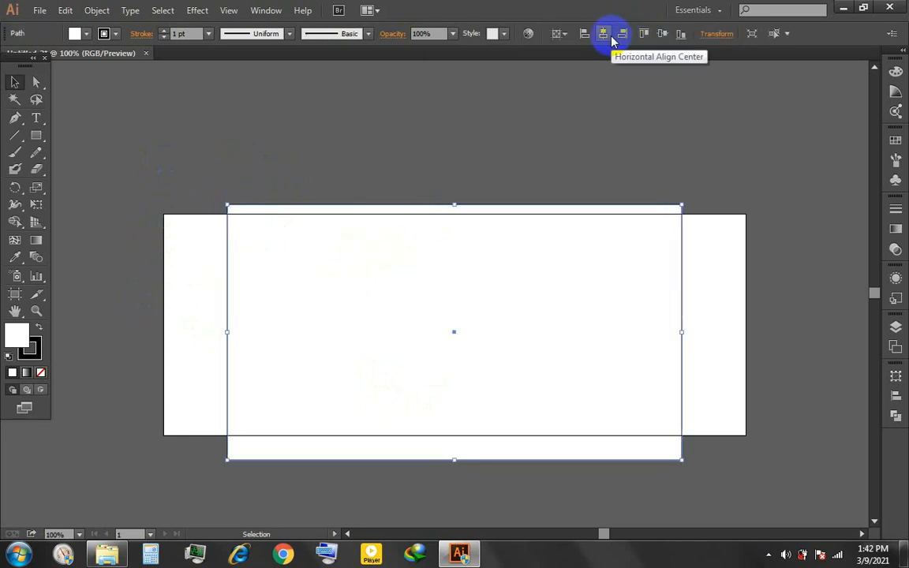
left_click(663, 41)
left_click(632, 101)
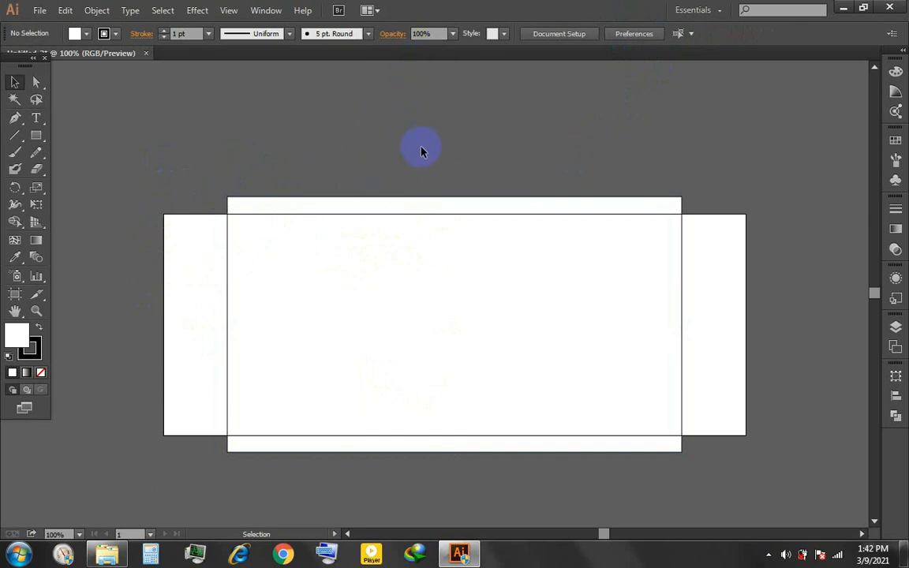
- Show the rulers and place horizontal guides along the upper and lower edges of the rectangle and the artboard
key("ctrl+r")
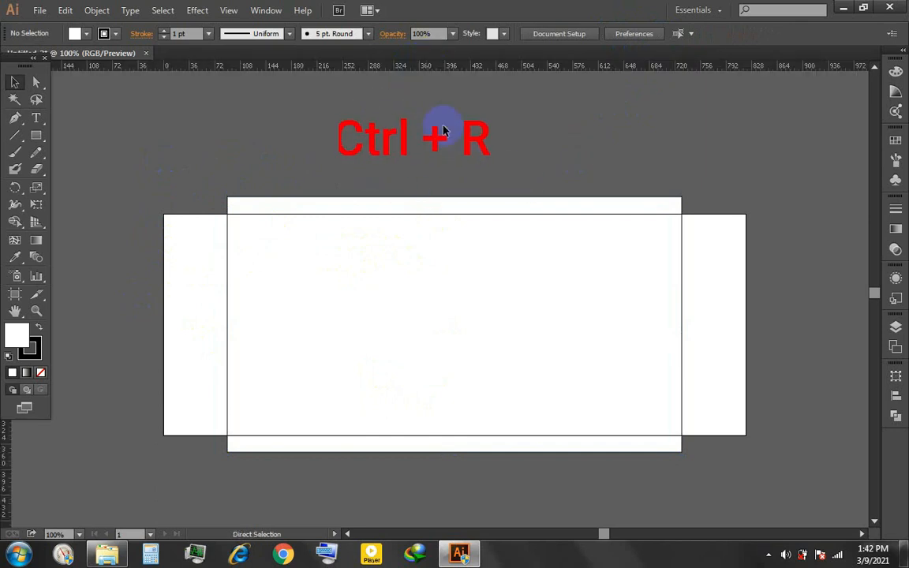
left_click_drag(462, 65, 495, 200)
scroll(506, 138, "down", 1)
left_click_drag(518, 66, 546, 197)
left_click_drag(561, 66, 565, 420)
- Place vertical guides along the left and right edges of both the rectangle and the artboard
left_click_drag(6, 466, 186, 506)
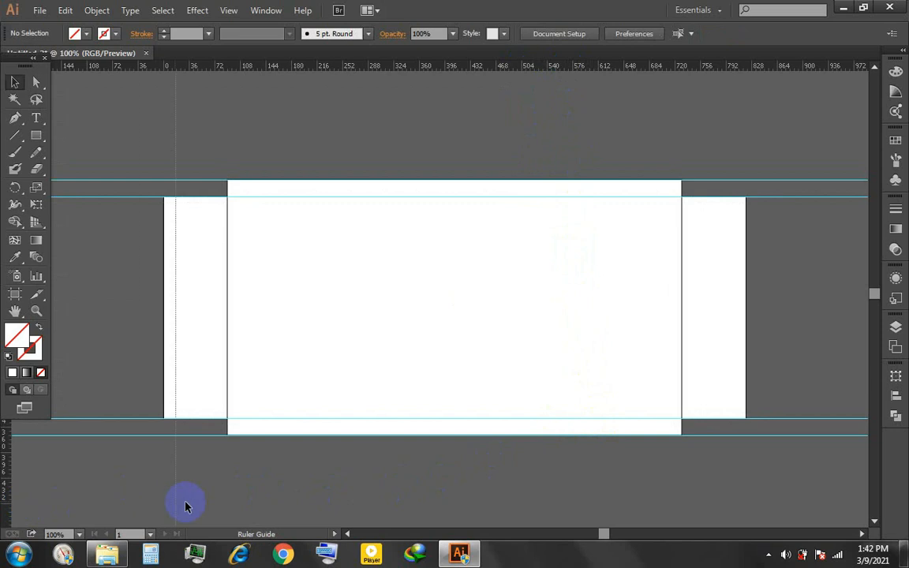
left_click_drag(684, 527, 683, 528)
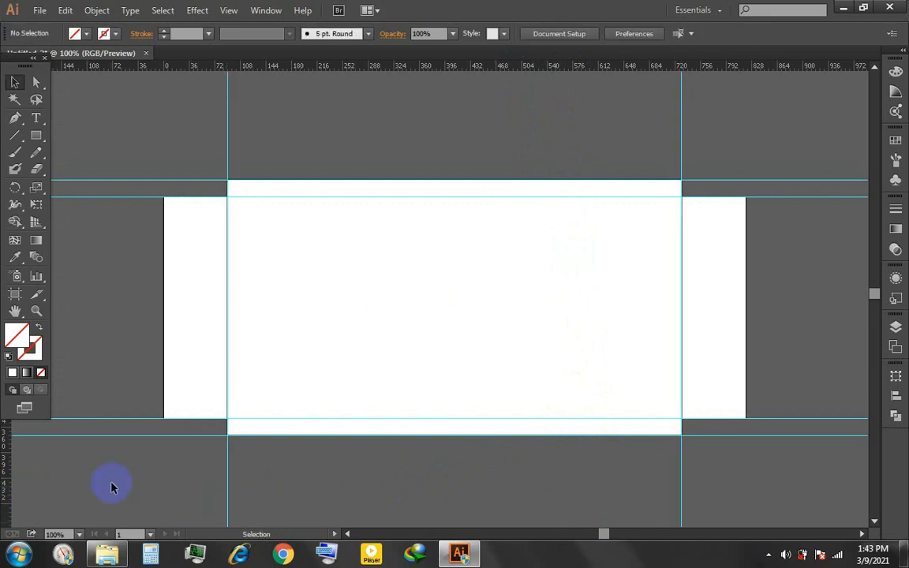
left_click_drag(165, 464, 165, 464)
scroll(169, 374, "up", 5)
left_click_drag(137, 428, 136, 432)
scroll(135, 432, "down", 4)
left_click_drag(668, 351, 337, 367)
scroll(366, 425, "up", 2)
left_click_drag(366, 425, 572, 450)
scroll(693, 371, "down", 4)
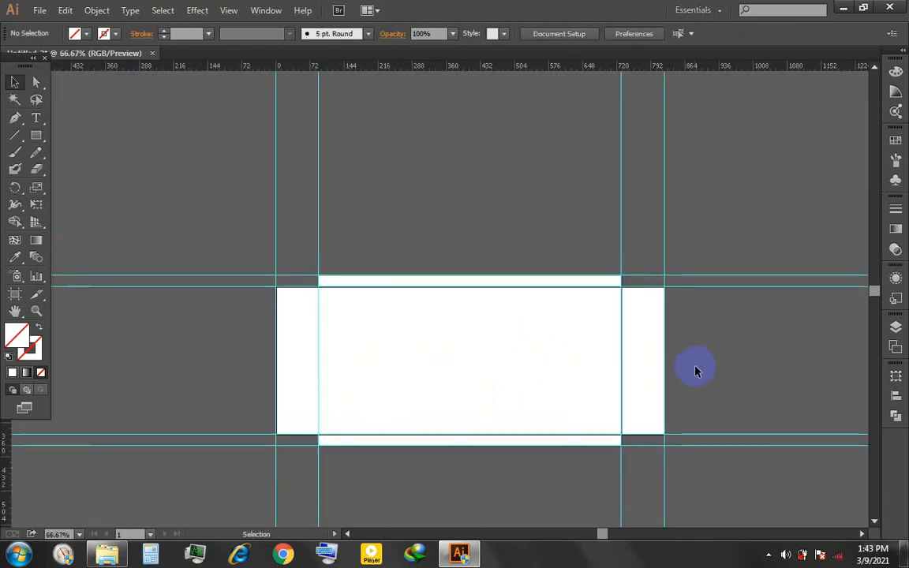
- Delete the 640 × 360 px rectangle used for positioning the guides
left_click(433, 352)
key("Delete")
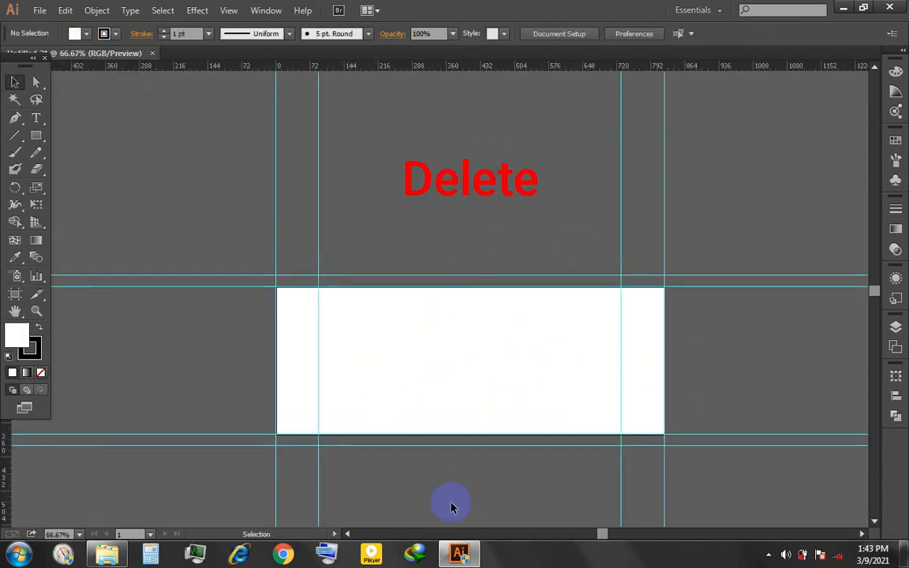
- Draw a rectangle that covers the whole artboard, snapping its corners to the outer vertical and inner horizontal guides
scroll(315, 390, "up", 1)
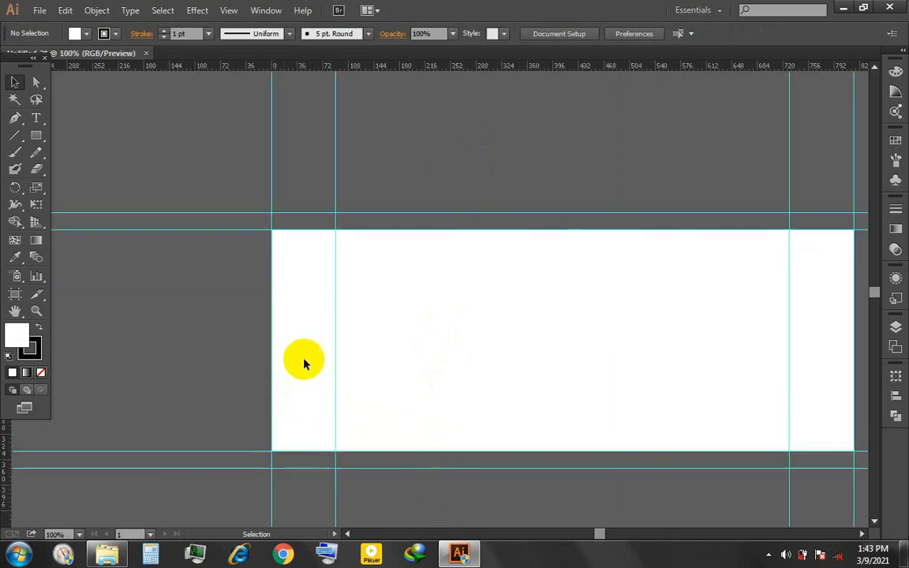
left_click_drag(510, 232, 459, 244)
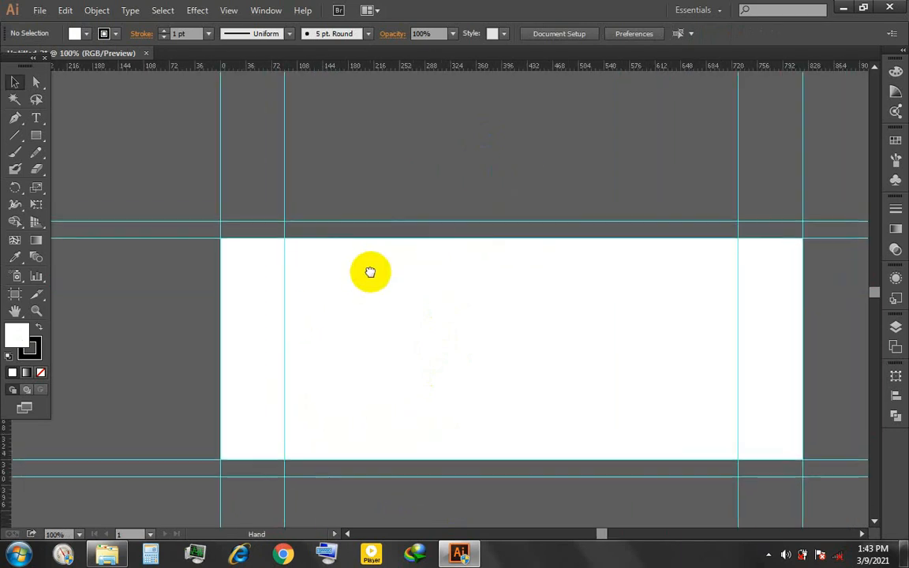
left_click_drag(371, 270, 331, 255)
left_click_drag(181, 212, 762, 434)
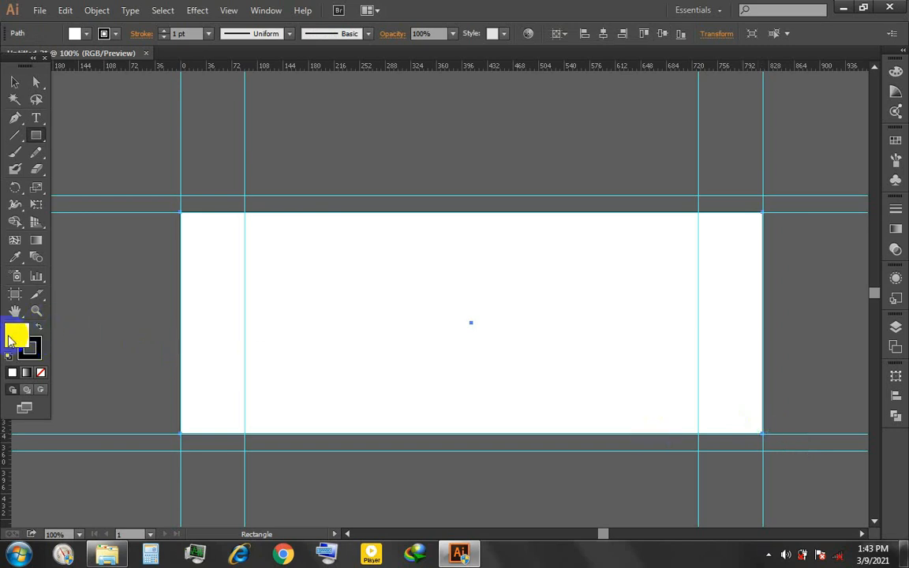
- Fill the artboard-sized rectangle with a neutral dark grey and deselect it
double_click(10, 337)
left_click_drag(391, 259, 264, 294)
left_click(605, 190)
double_click(10, 334)
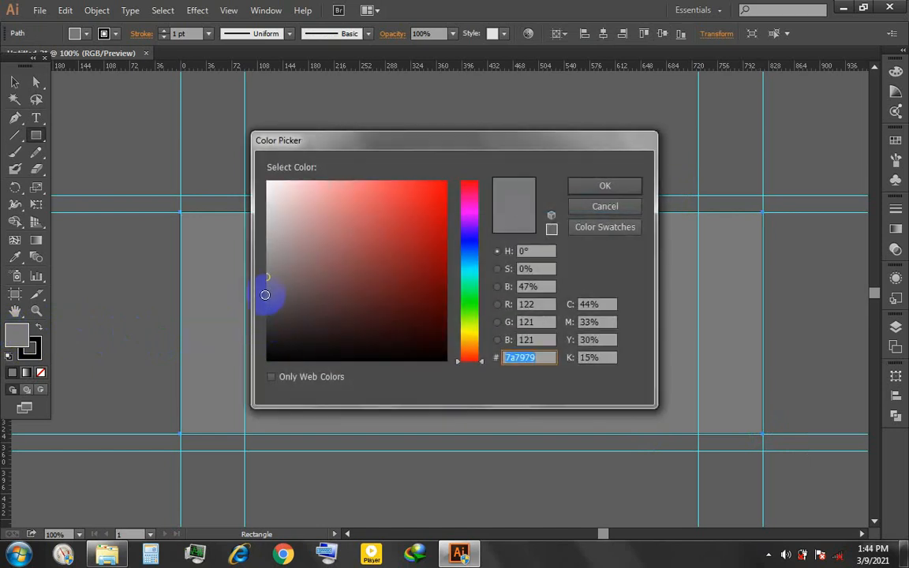
left_click(618, 187)
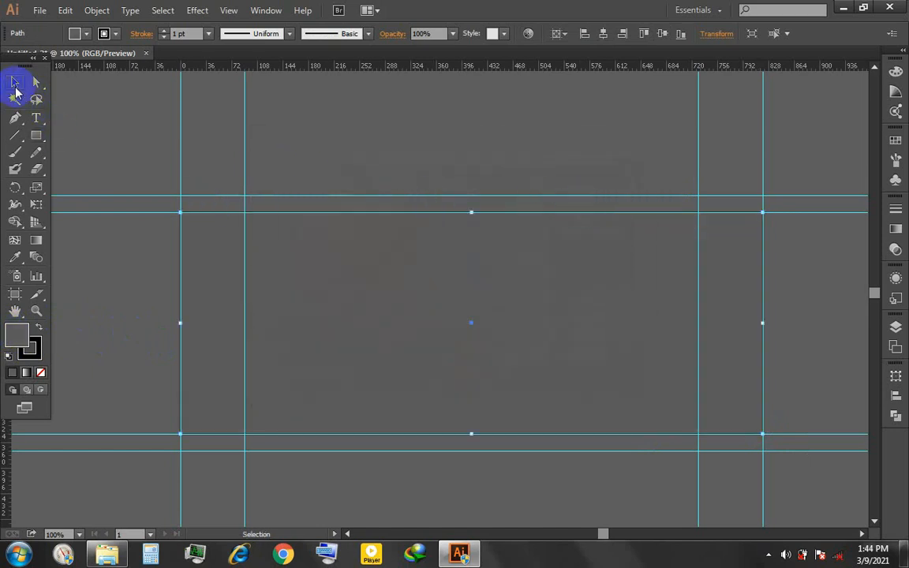
left_click(357, 105)
- Draw a much larger rectangle extending past the artboard on all sides and fill it with white (ffffff)
scroll(542, 162, "down", 1)
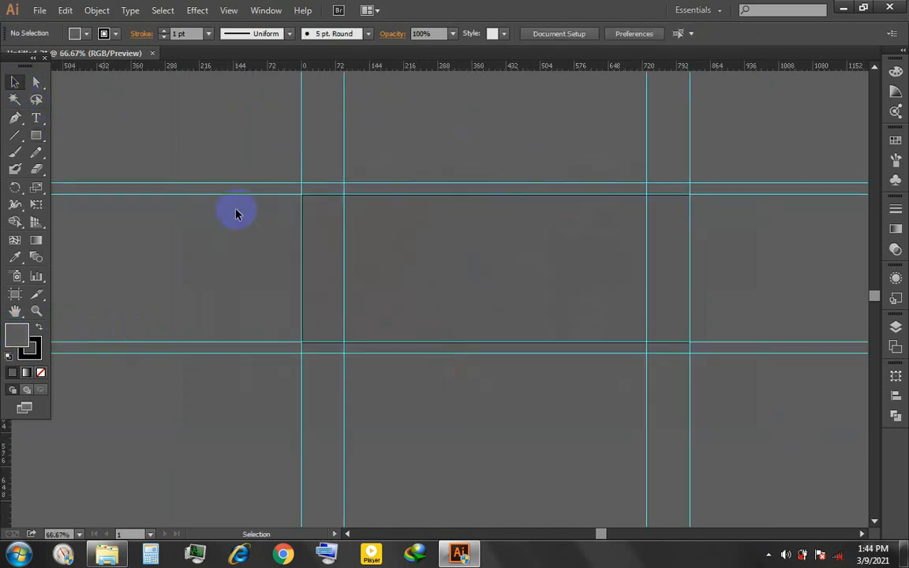
scroll(236, 214, "down", 1)
left_click(36, 135)
left_click_drag(138, 89, 848, 471)
double_click(17, 336)
left_click_drag(429, 305, 256, 174)
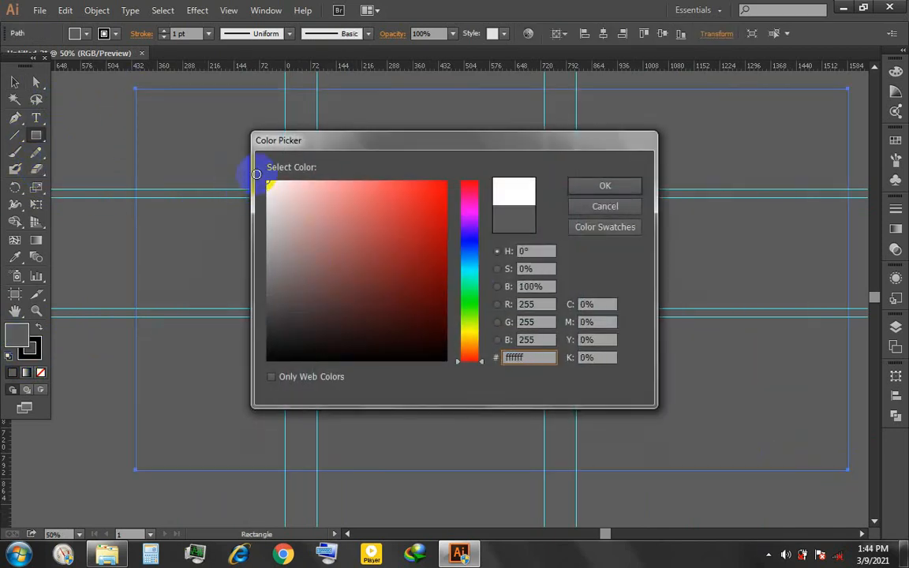
key("Return")
- Send the large white rectangle to the back, behind the grey one, and lock it in place
key("v")
right_click(390, 131)
mouse_move(505, 334)
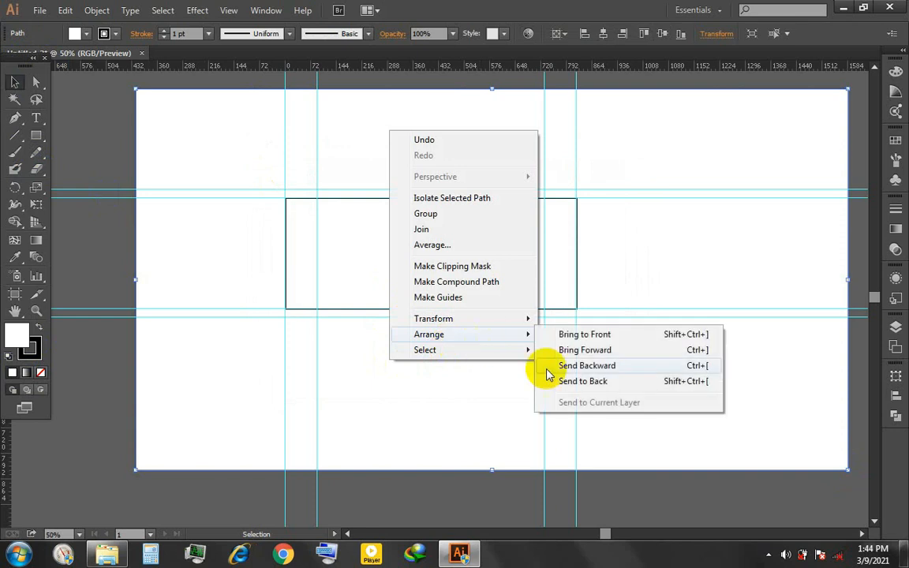
left_click(582, 382)
left_click(698, 479)
left_click(317, 363)
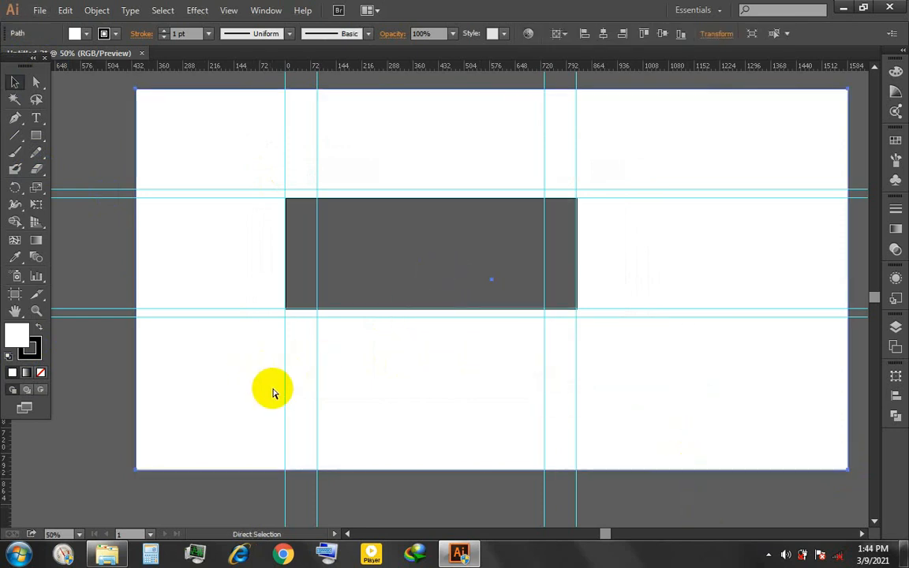
key("ctrl+2")
scroll(317, 243, "up", 2)
left_click(403, 248)
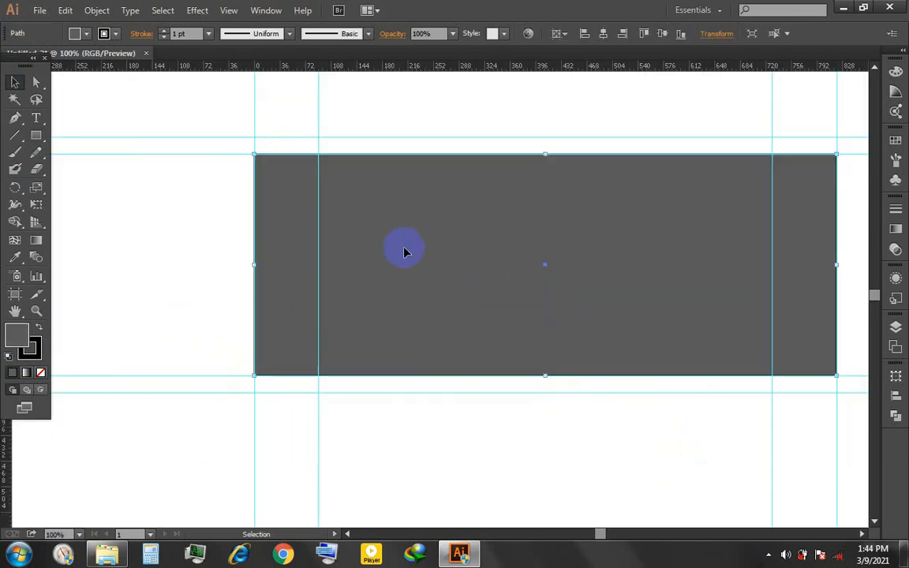
left_click(516, 435)
left_click(347, 290)
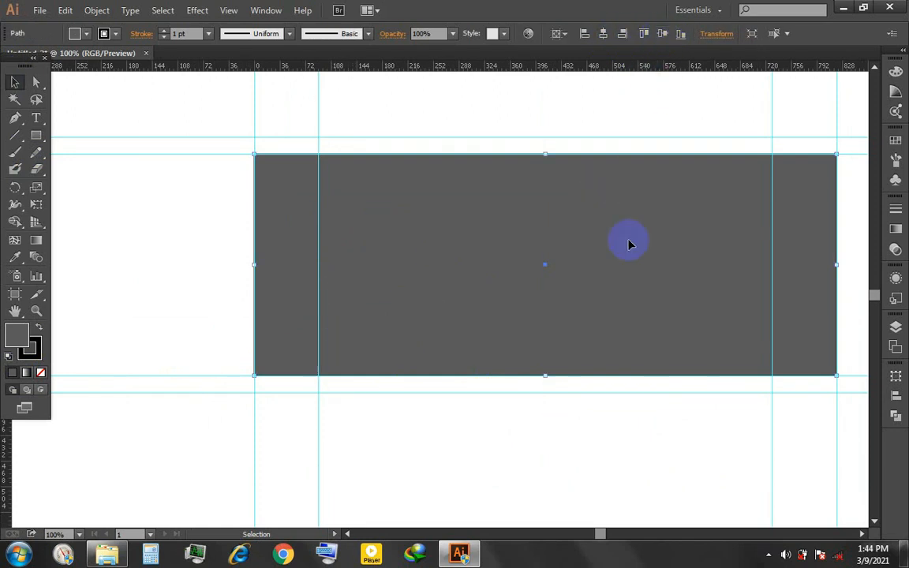
left_click(526, 394)
left_click(38, 9)
left_click(463, 386)
- Add a vertical and a horizontal guide and centre both on the artboard
key("space")
left_click_drag(585, 406, 517, 402)
scroll(499, 287, "up", 1)
scroll(498, 288, "down", 1)
left_click_drag(5, 477, 449, 331)
left_click(606, 34)
left_click_drag(544, 65, 554, 259)
left_click(663, 36)
- Draw a full-height rectangle over the left part of the grey background, starting at its upper-left corner
scroll(620, 266, "down", 3)
scroll(574, 216, "up", 2)
key("space")
left_click_drag(626, 227, 479, 197)
scroll(505, 243, "up", 1)
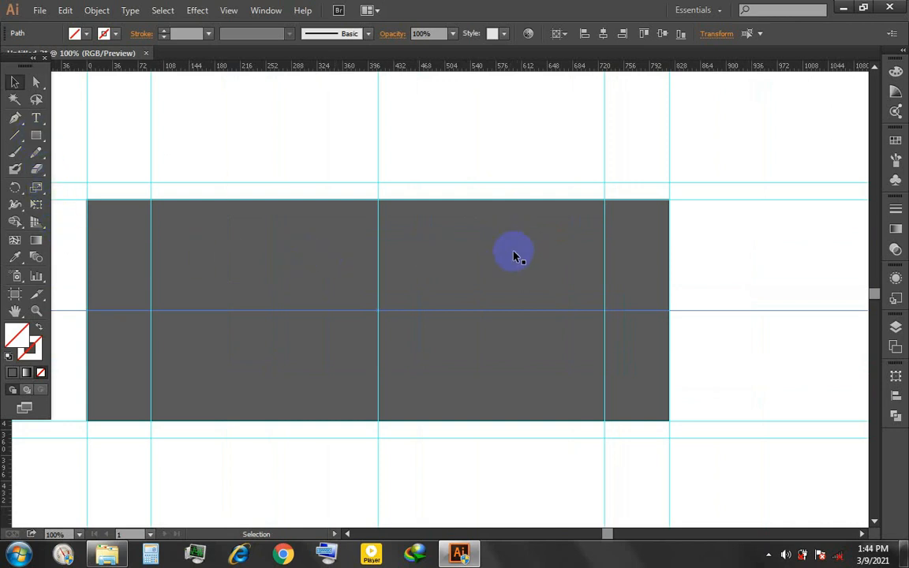
left_click_drag(187, 386, 229, 378)
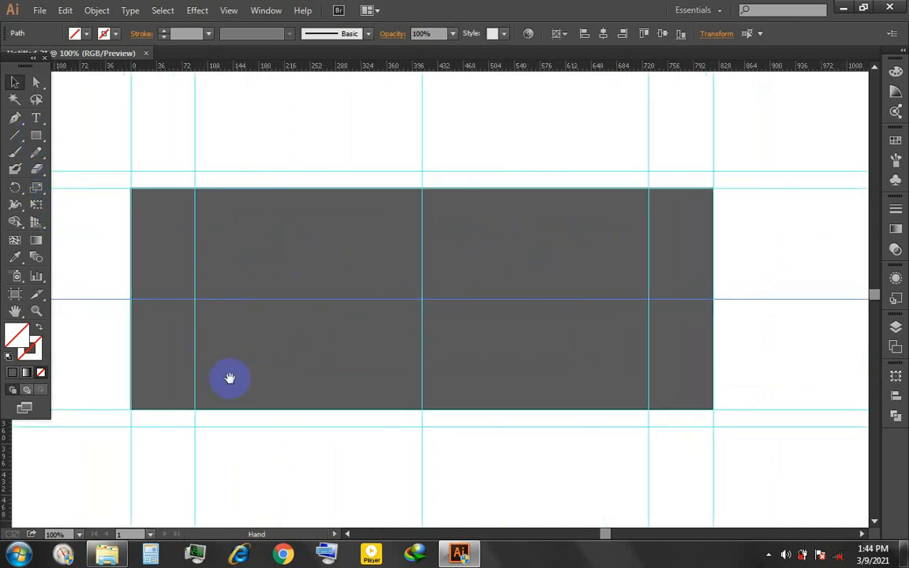
left_click(37, 135)
left_click_drag(131, 188, 301, 407)
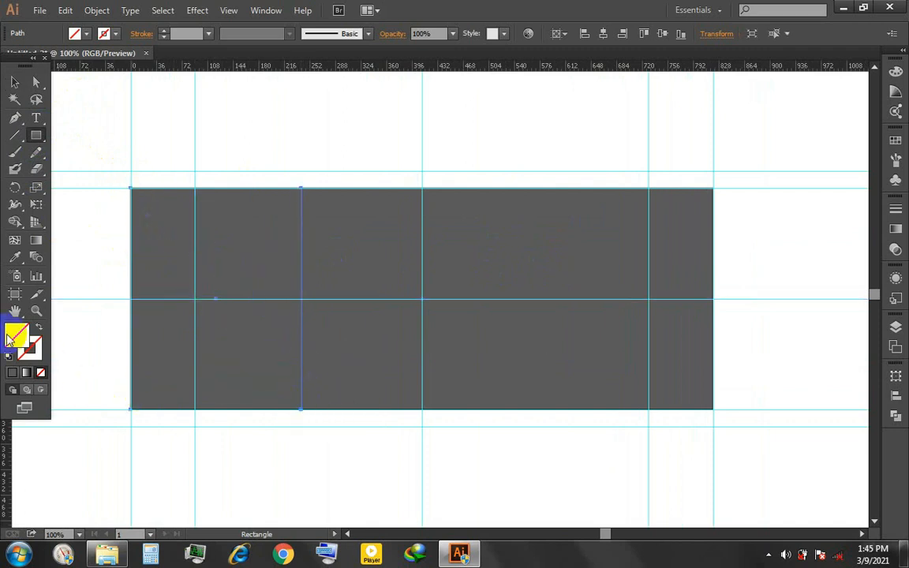
- Sample the background's appearance for the left rectangle and darken its fill to 3f3e3e
key("i")
left_click(385, 246)
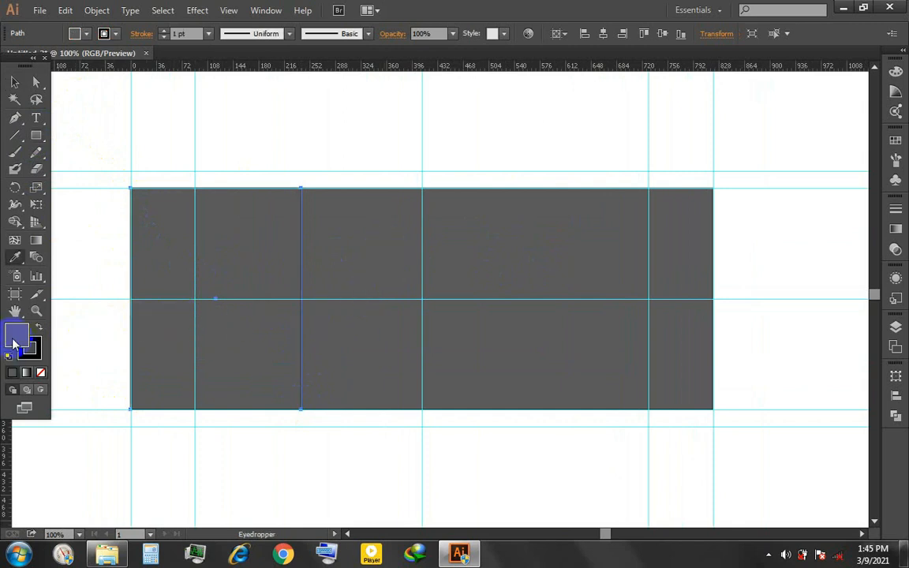
double_click(14, 338)
left_click_drag(268, 315, 270, 316)
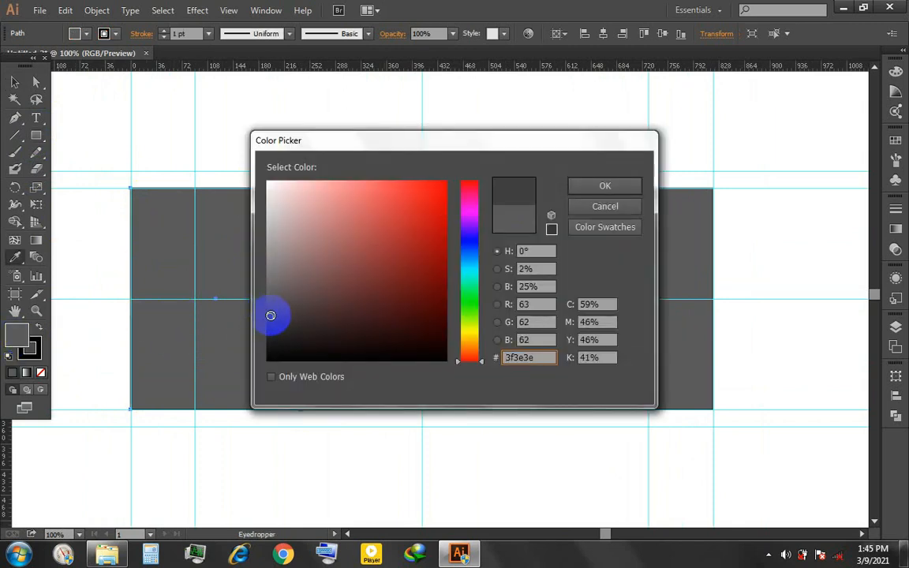
left_click(601, 187)
left_click(16, 81)
left_click(348, 142)
left_click(259, 231)
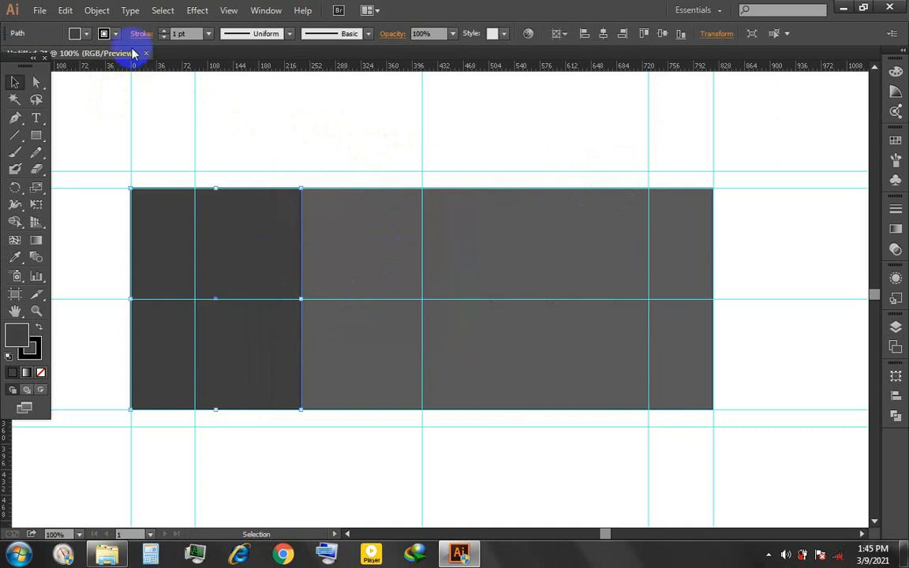
- Remove the left rectangle's stroke and set its fill to dark grey 444444
left_click(115, 34)
left_click(12, 58)
left_click(529, 476)
key("space")
left_click_drag(518, 393, 493, 374)
left_click(135, 340)
double_click(12, 332)
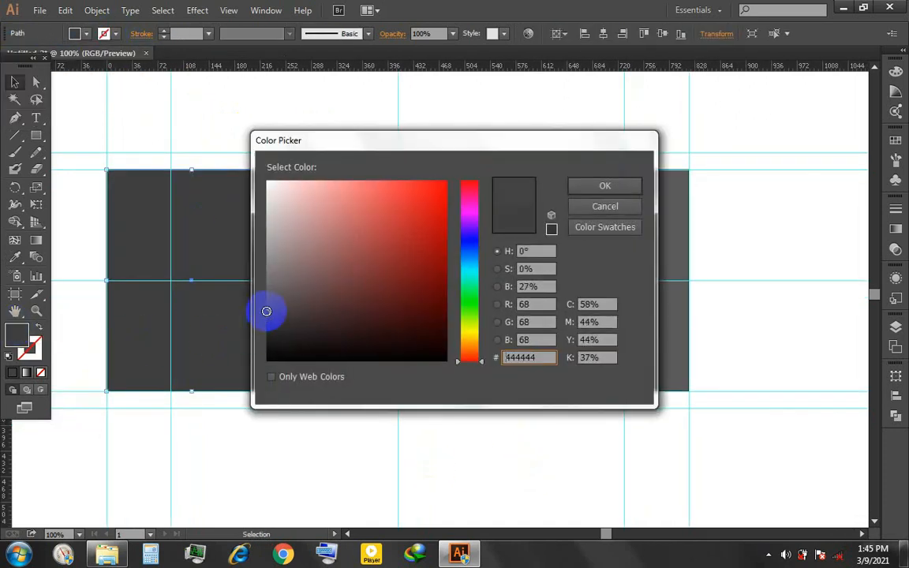
left_click(605, 186)
left_click(462, 422)
- Place the photo ssd.jpg from the Desktop onto the canvas as a portrait image
left_click(40, 10)
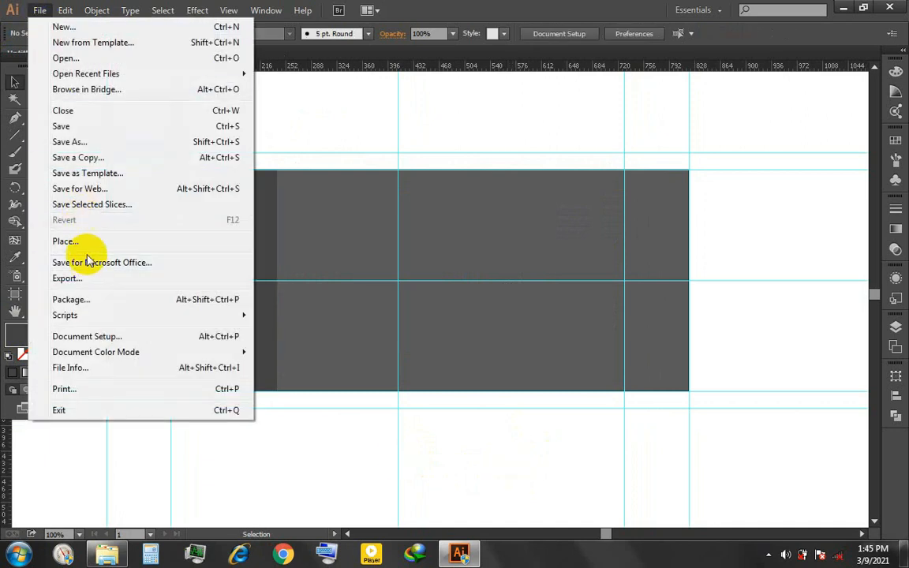
left_click(110, 244)
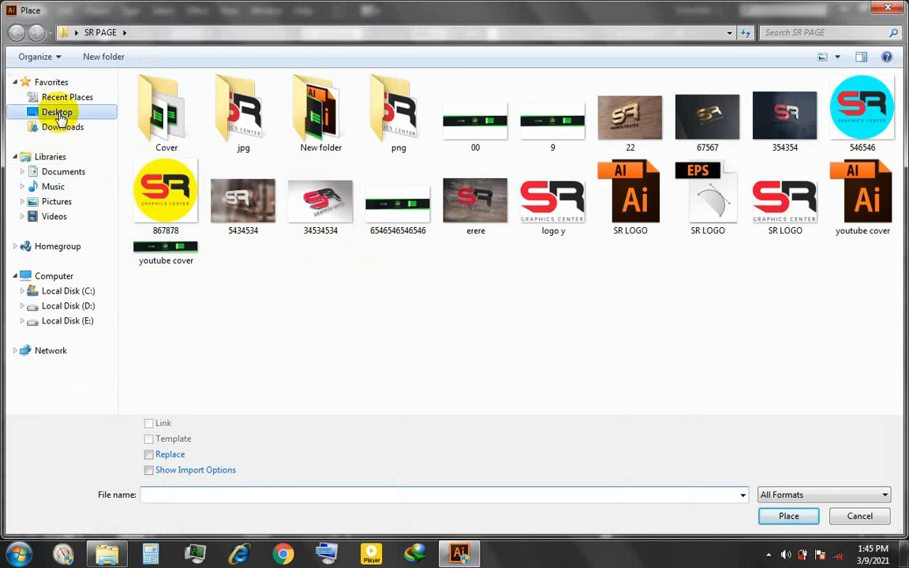
left_click(57, 112)
left_click(570, 193)
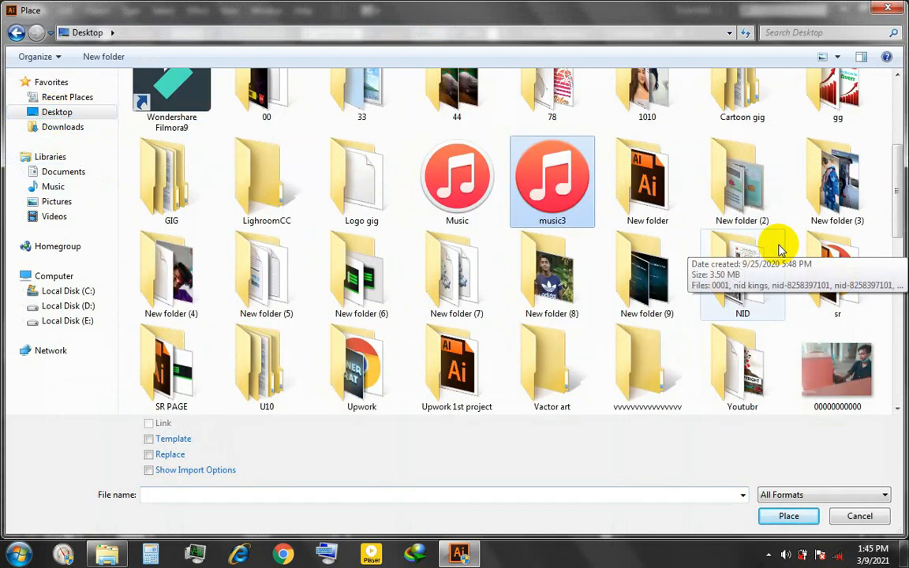
scroll(789, 268, "down", 8)
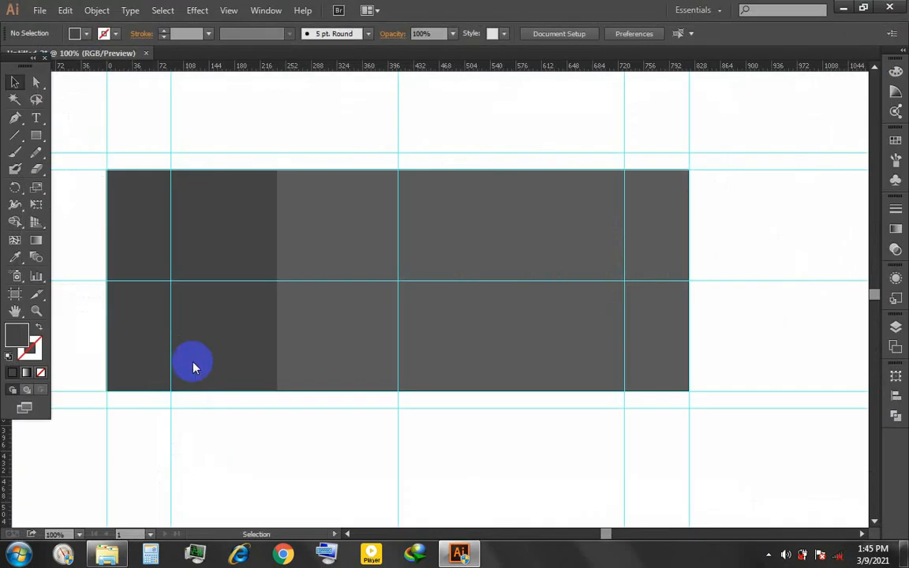
left_click_drag(364, 109, 698, 420)
left_click(759, 462)
- Move the placed photo off the artboard onto the white area to its right
key("space")
left_click_drag(688, 364, 580, 361)
left_click_drag(367, 197, 745, 201)
left_click(704, 473)
- Draw a dark grey circle with the Ellipse tool and move it to the white area below the photo
left_click(35, 136)
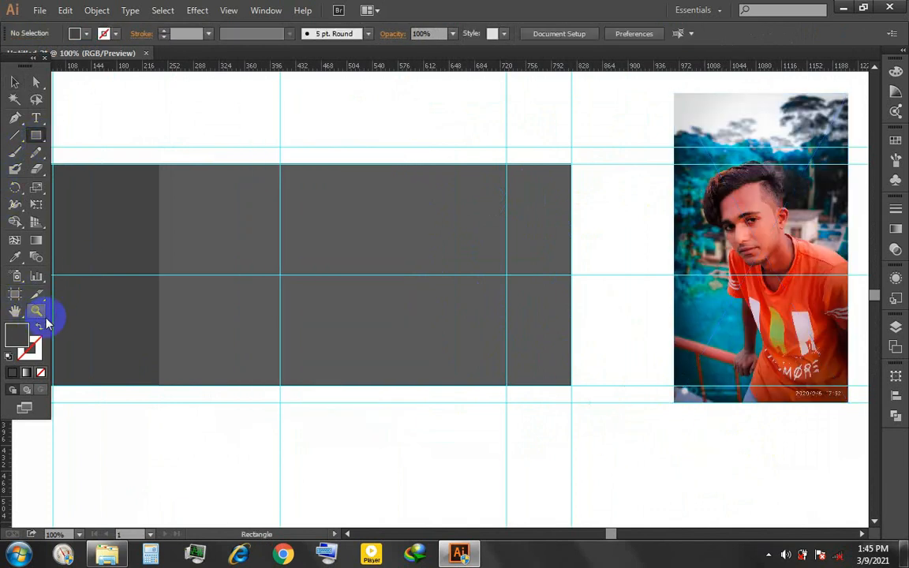
left_click_drag(36, 135, 154, 177)
left_click_drag(219, 208, 331, 316)
scroll(331, 315, "down", 1)
left_click_drag(294, 260, 210, 183)
left_click(14, 84)
left_click_drag(243, 218, 570, 386)
left_click(638, 373)
- Make a slightly larger copy of the circle in front of it, filled with red ff0000
scroll(641, 369, "up", 1)
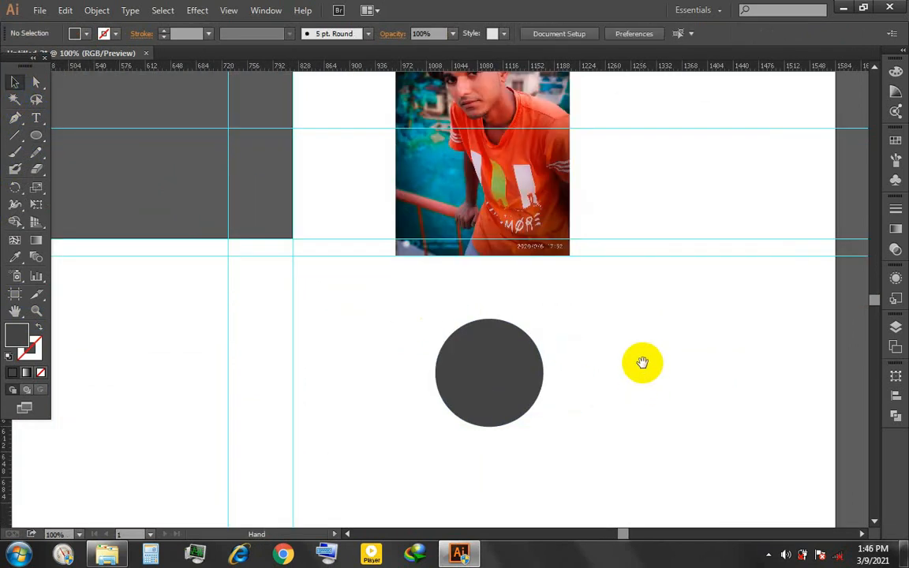
left_click_drag(642, 362, 593, 357)
left_click(426, 369)
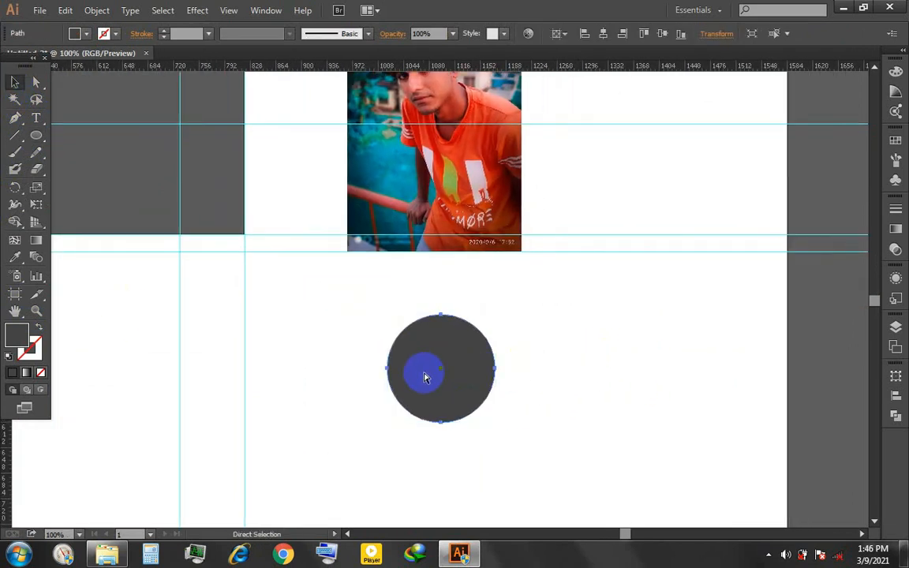
double_click(16, 334)
left_click_drag(385, 324, 457, 178)
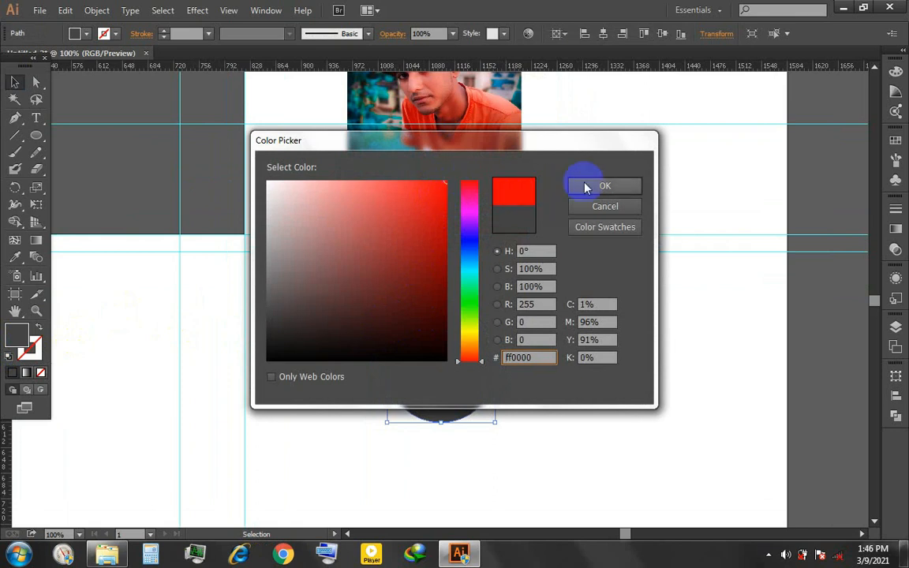
left_click(585, 187)
left_click_drag(495, 422, 510, 433)
left_click(332, 304)
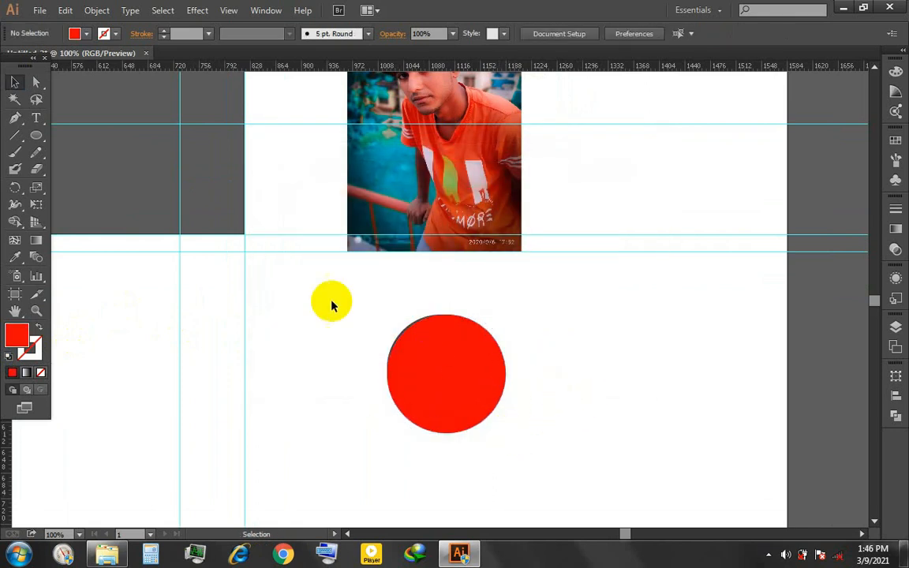
- Align the red and grey circles to the selection, centring them on each other horizontally and vertically
left_click(442, 384)
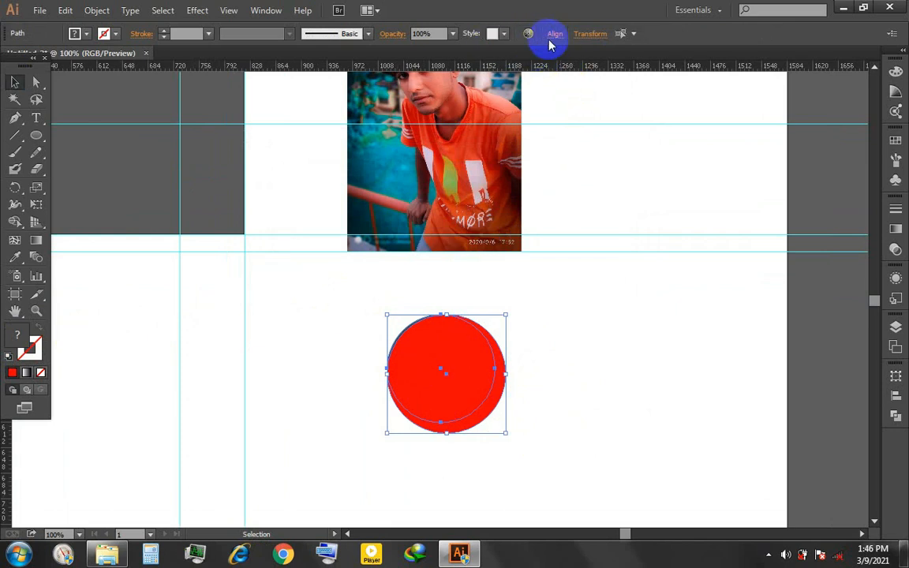
left_click(555, 34)
left_click(540, 153)
left_click(555, 168)
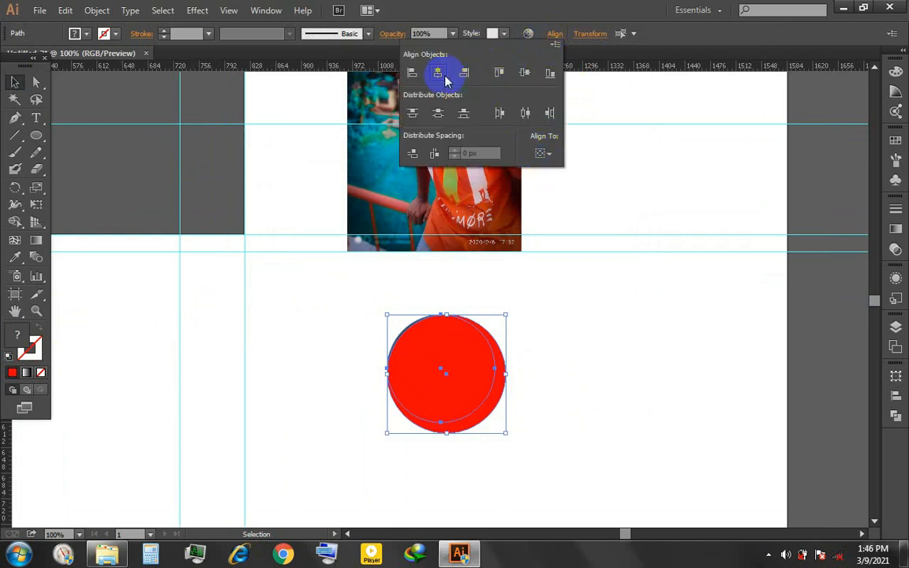
left_click(438, 73)
left_click(531, 387)
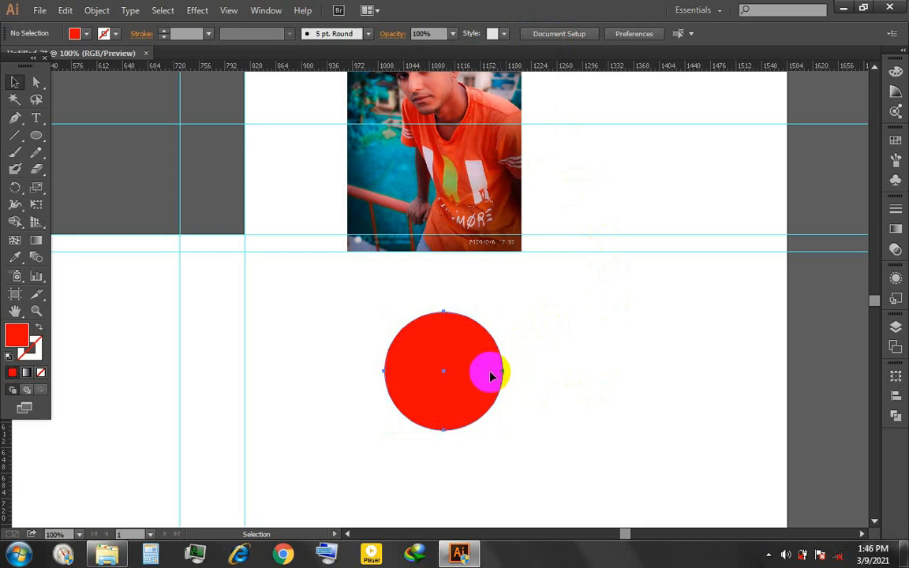
- Try to send the red circle to the back of the stacking order, and undo it
right_click(490, 377)
mouse_move(534, 347)
left_click(686, 402)
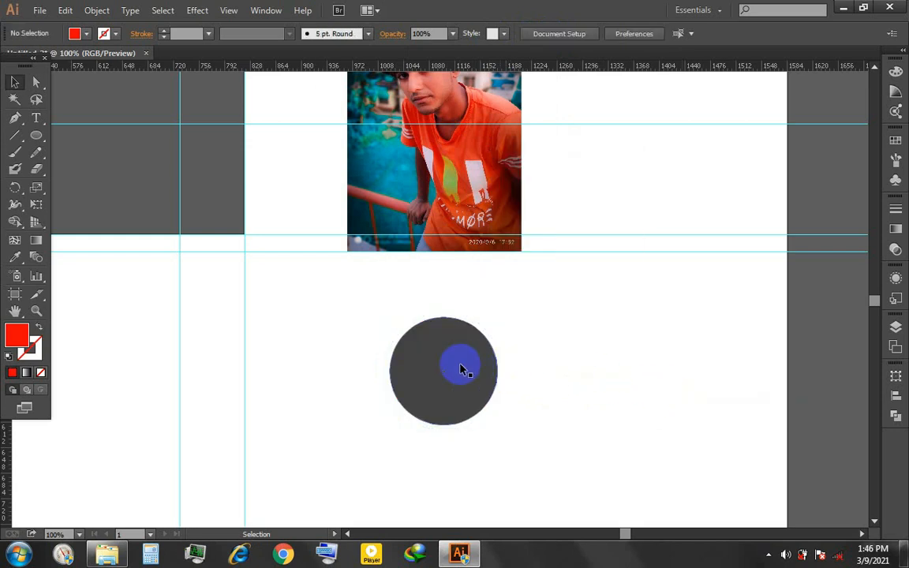
key("ctrl+z")
- Send the red circle backward so it sits just behind the grey circle as a ring
left_click(472, 372)
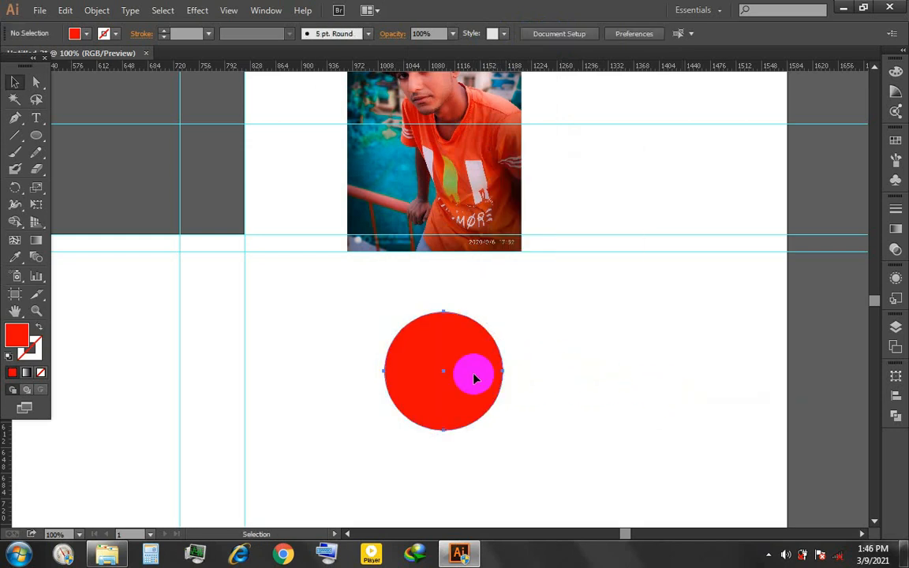
key("ctrl+shift+bracketleft")
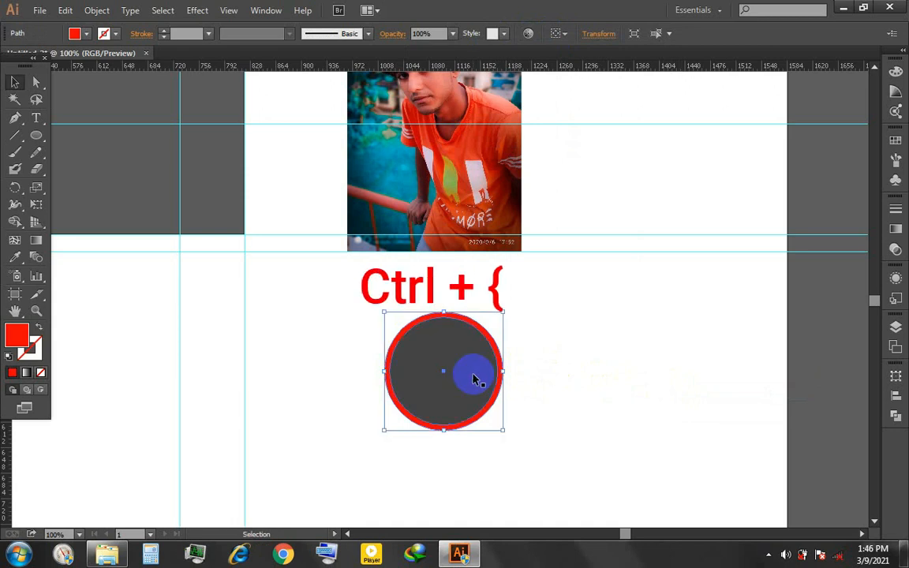
left_click(583, 347)
- Move the photo next to the circles and clip it with the grey circle using a clipping mask
left_click_drag(463, 143, 579, 370)
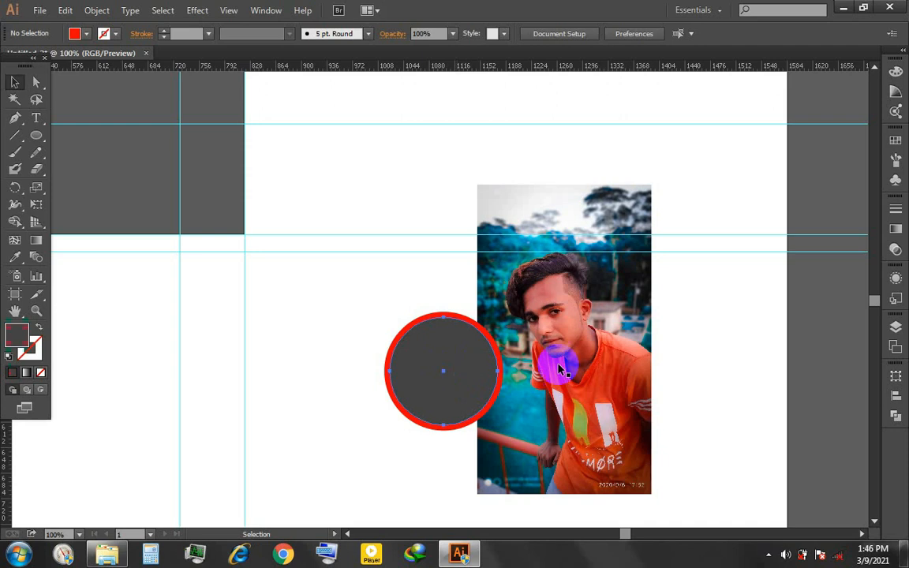
left_click(582, 349, "shift")
right_click(586, 348)
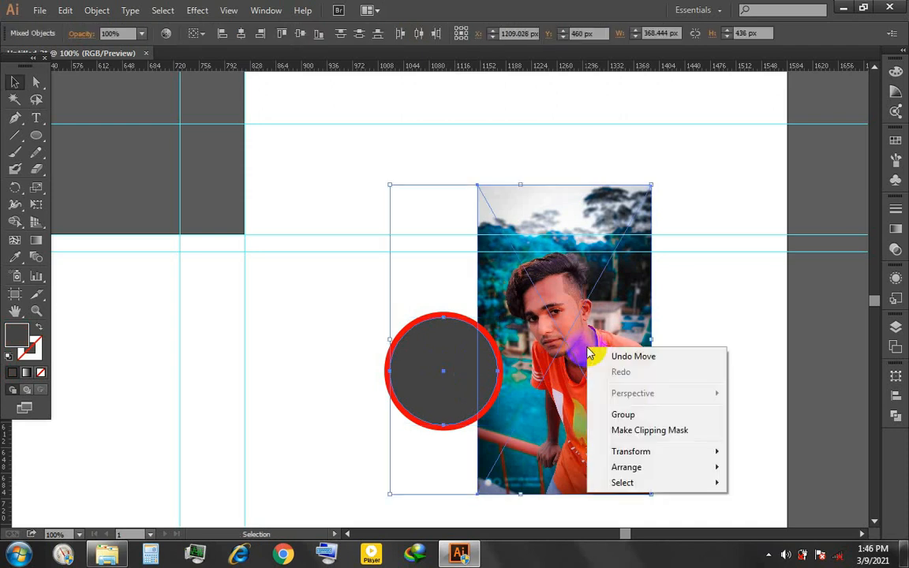
left_click(646, 433)
left_click(633, 385)
- Isolate the clip group, scale the photo down and reposition it so the face sits inside the circle
left_click(459, 369)
double_click(482, 368)
left_click_drag(543, 368, 460, 379)
left_click_drag(542, 229, 498, 304)
left_click_drag(446, 376, 466, 359)
left_click_drag(446, 398, 447, 366)
left_click_drag(516, 254, 490, 306)
left_click_drag(449, 375, 463, 363)
left_click_drag(459, 375, 444, 369)
- Enlarge the clipped photo slightly, nudge it up and to the right, and exit isolation mode
left_click_drag(488, 466, 506, 492)
key("Up")
key("Up")
key("Up")
key("Up")
key("Up")
key("Up")
key("Up")
key("Up")
key("Right")
key("Right")
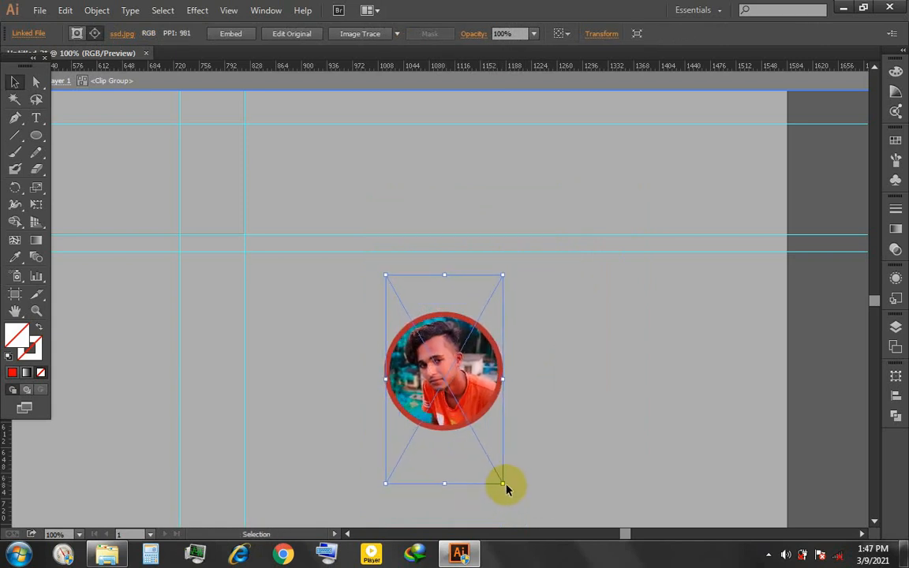
double_click(558, 391)
- Shrink the red circle slightly so the ring around the photo is thinner
left_click(501, 364)
left_click(560, 345)
scroll(490, 334, "up", 2)
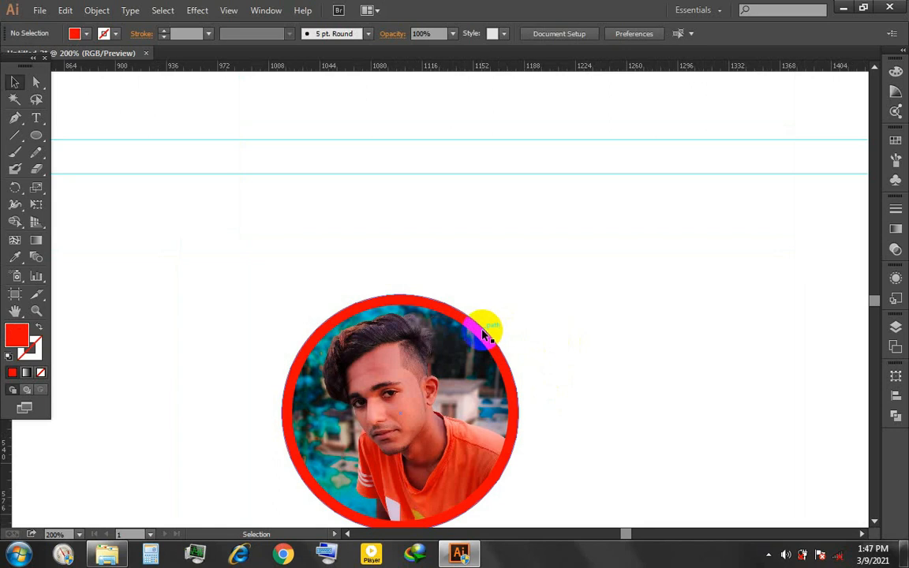
left_click(485, 336)
double_click(483, 329)
left_click_drag(520, 295, 518, 298)
double_click(556, 301)
- Centre the red ring and the clipped photo on each other in both directions and group them
left_click(395, 419)
left_click_drag(223, 322, 344, 412)
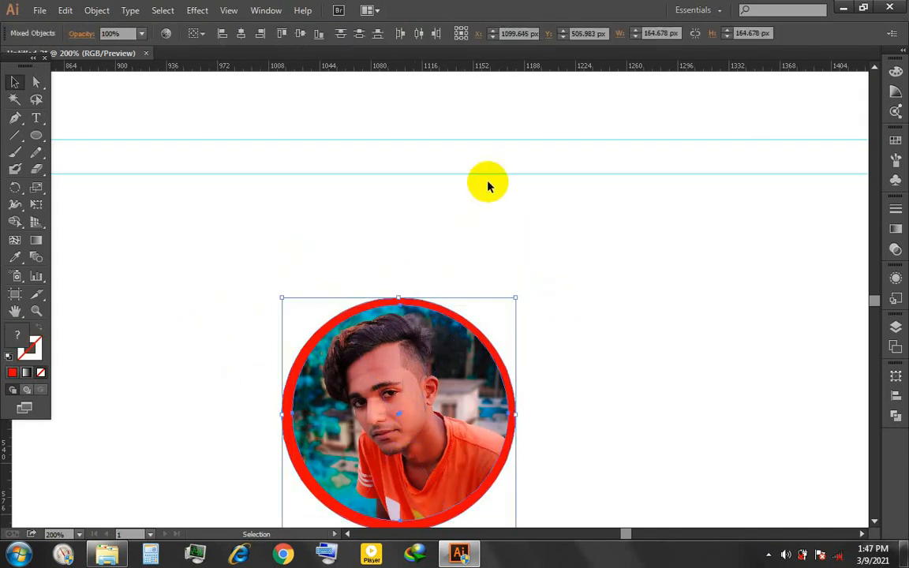
left_click(300, 33)
left_click(240, 33)
key("ctrl+g")
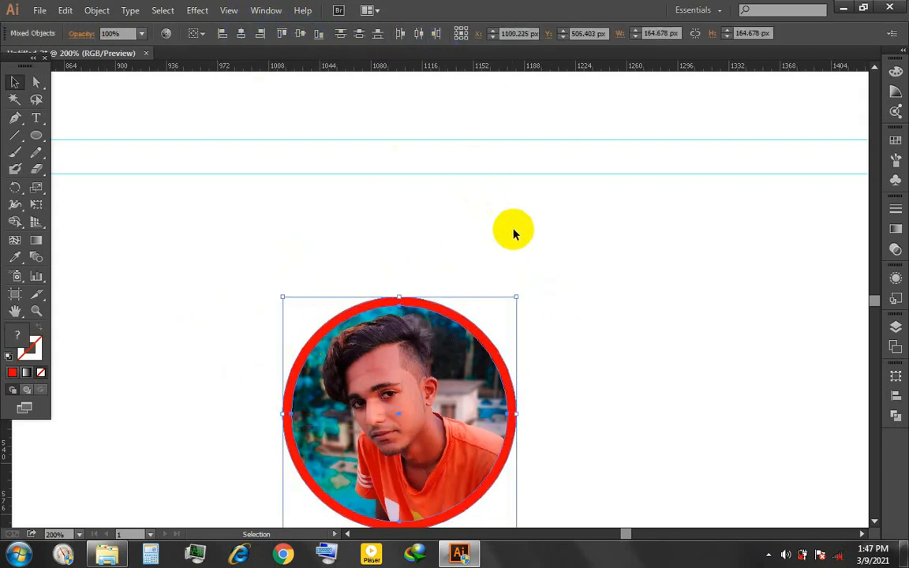
left_click(564, 352)
- Draw a rectangle about 147 × 107 px on the white area to the right of the circular photo
scroll(565, 352, "down", 2)
left_click_drag(552, 298, 574, 274)
scroll(597, 308, "down", 1)
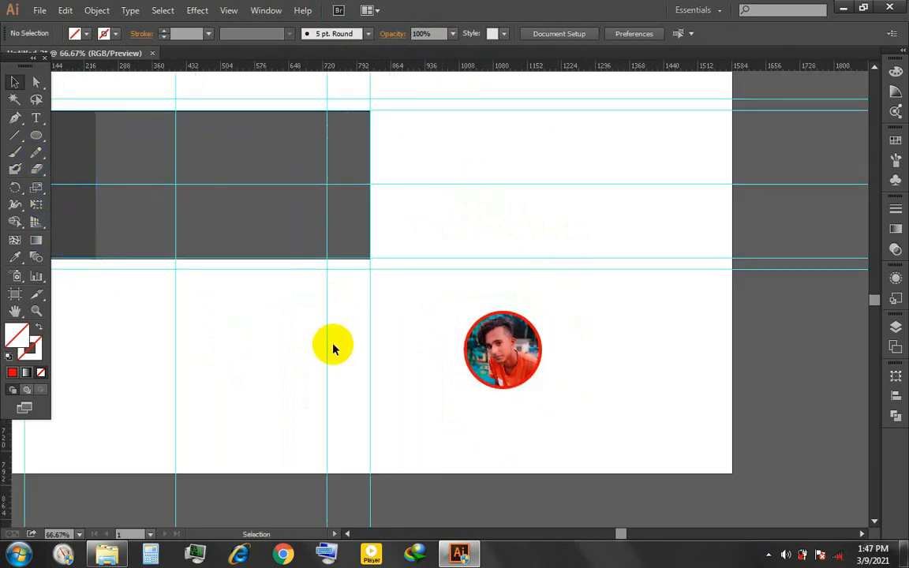
scroll(485, 368, "up", 2)
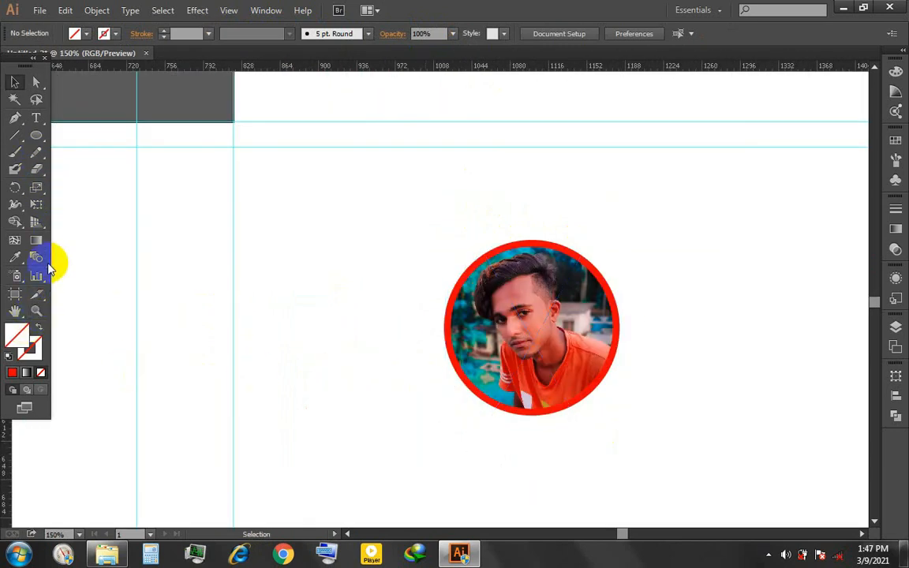
left_click_drag(40, 137, 59, 134)
left_click_drag(643, 236, 799, 350)
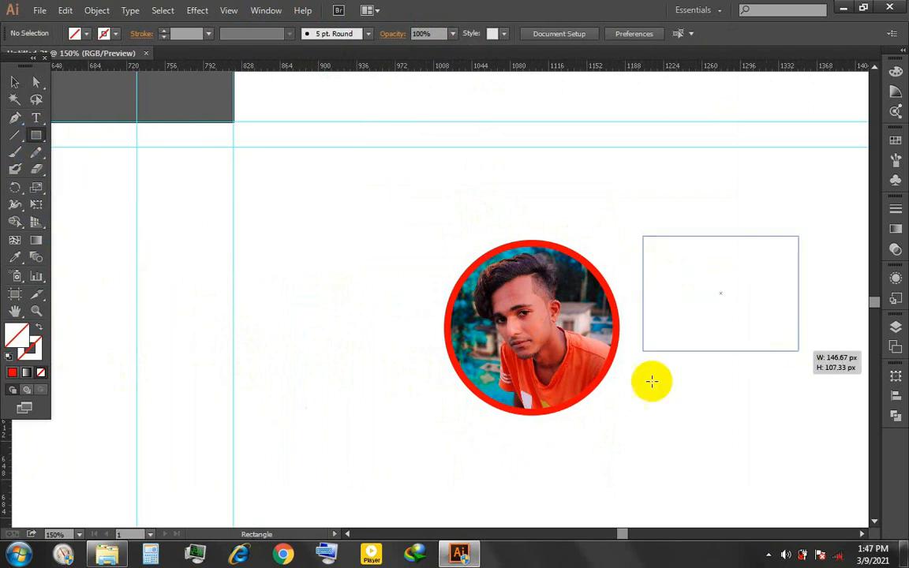
- Fill the new rectangle beside the circular photo with bright green
double_click(17, 335)
left_click(470, 299)
left_click_drag(438, 203, 440, 174)
left_click(472, 303)
left_click(620, 187)
- Recolour the red ring around the photo by sampling the green rectangle's fill, and exit isolation mode
left_click(14, 81)
double_click(473, 262)
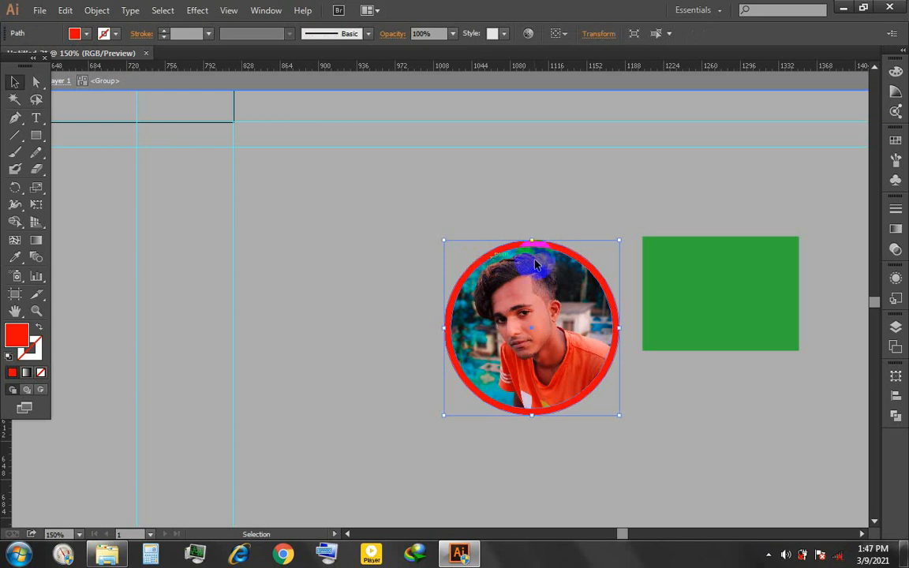
key("i")
left_click(737, 254)
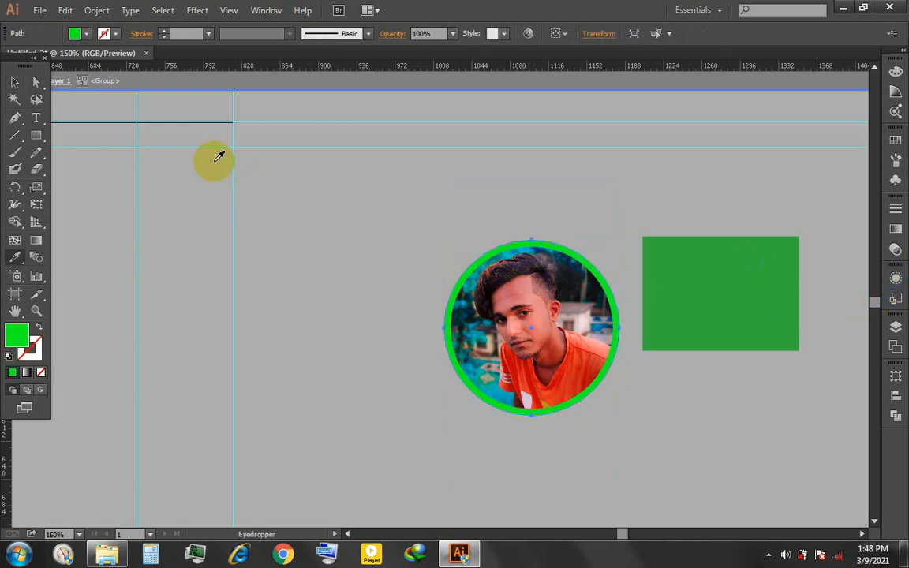
left_click(17, 86)
double_click(398, 310)
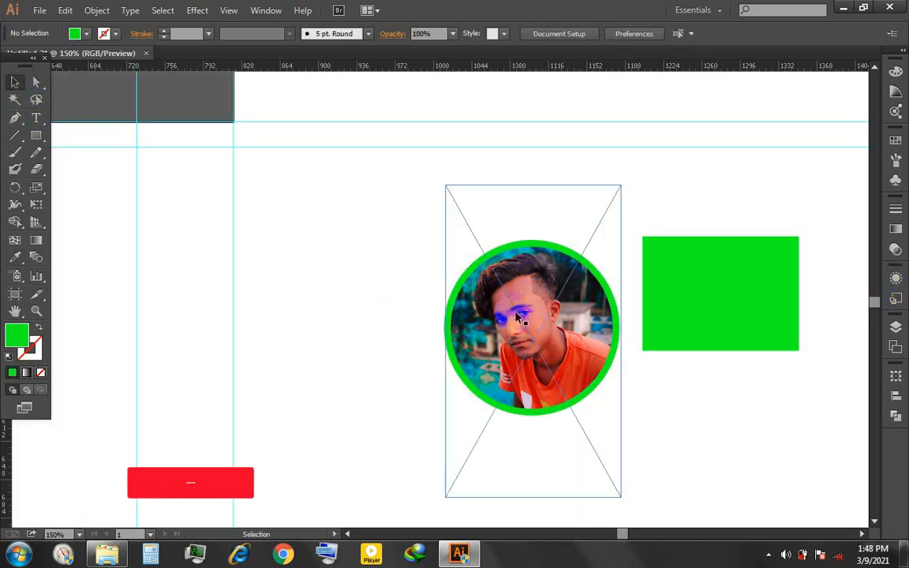
- Move the ringed photo group onto the grey cover, centred on the vertical centre guide
left_click(555, 348)
scroll(556, 348, "down", 1)
key("space")
left_click_drag(600, 305, 746, 381)
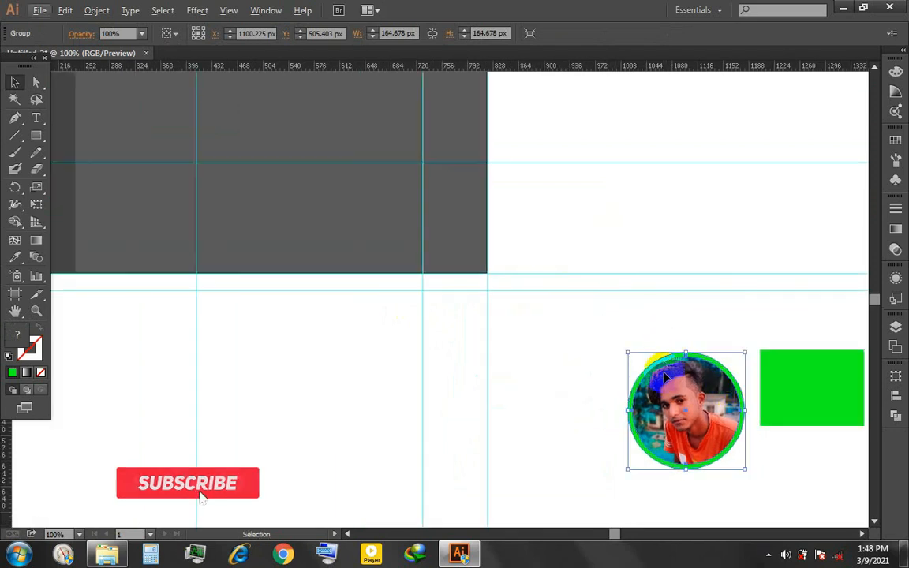
left_click_drag(714, 412, 224, 139)
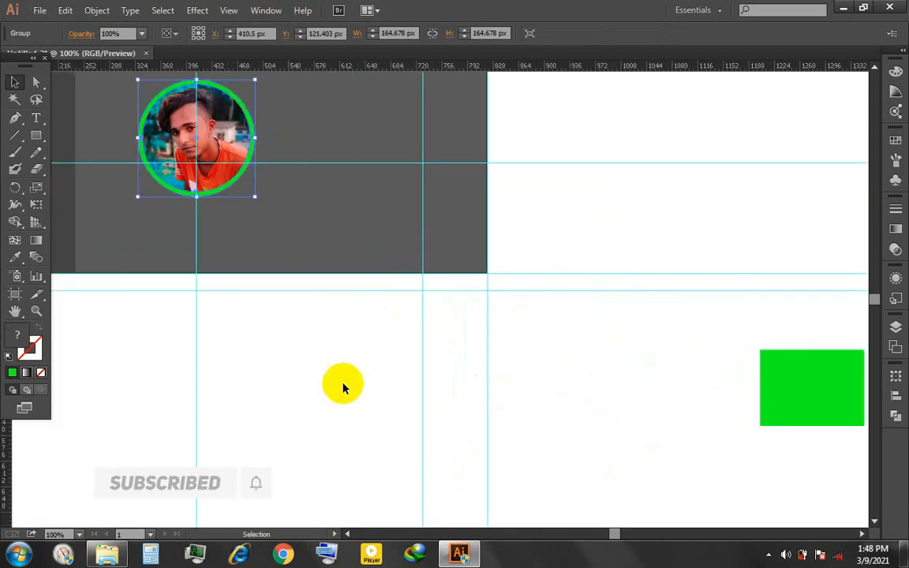
left_click(289, 303)
key("space")
left_click_drag(289, 303, 506, 414)
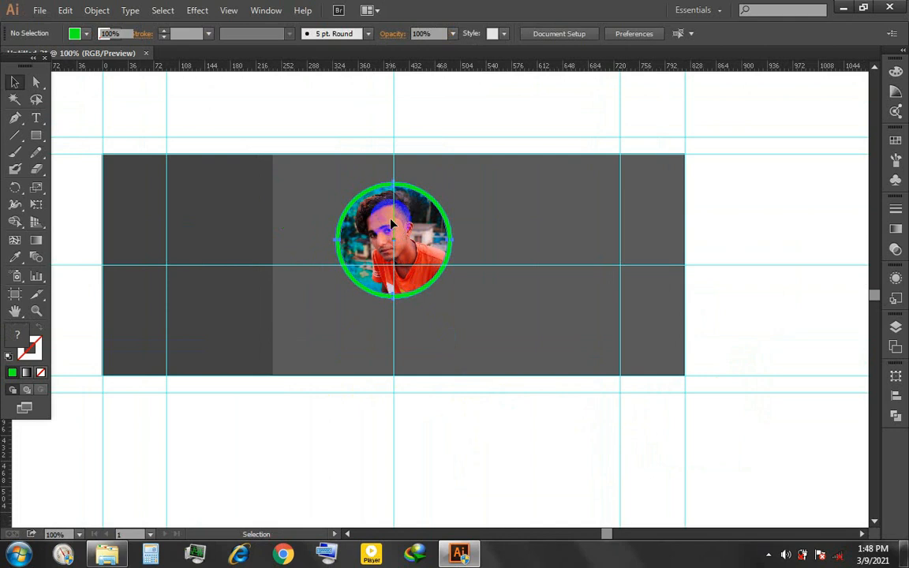
- Nudge the ringed photo up and down to fine-tune its height above the horizontal centre guide
left_click(352, 196)
key("Up")
key("Up")
key("Up")
key("Up")
key("Down")
key("Down")
key("Down")
key("Down")
key("Down")
key("Down")
left_click(489, 451)
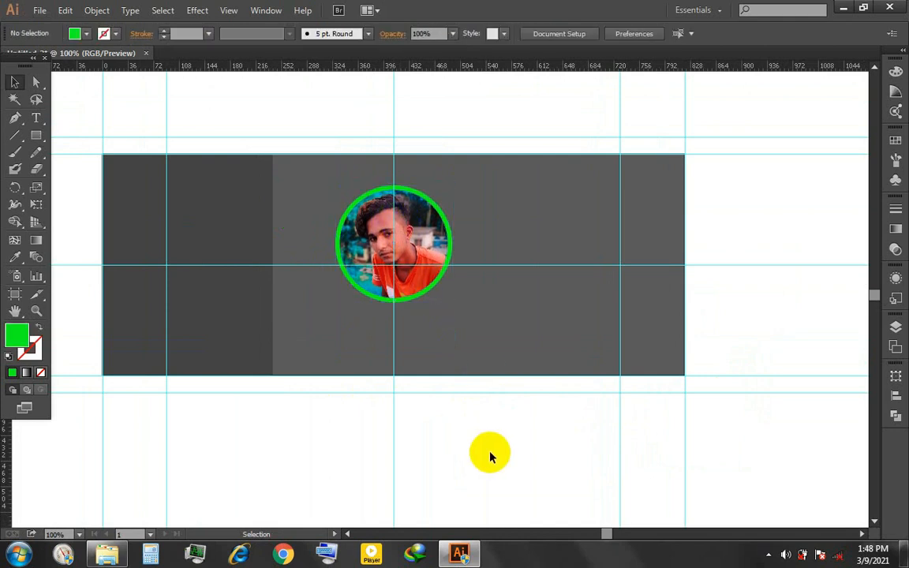
- Scale the ringed photo group down proportionally to about 124 × 124 px
left_click(424, 218)
left_click_drag(452, 185, 420, 210)
left_click(478, 101)
left_click(39, 135)
left_click_drag(488, 223, 509, 225)
scroll(524, 223, "up", 1)
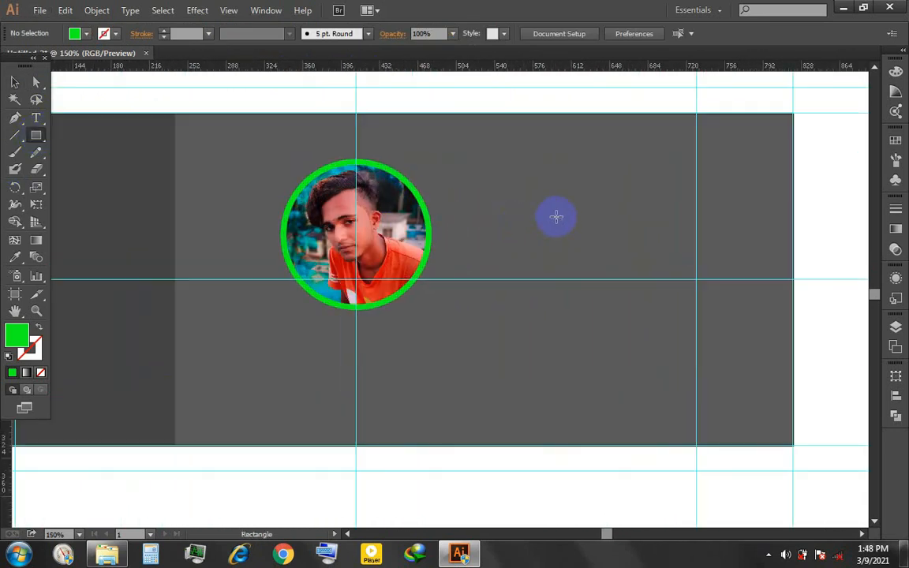
left_click(15, 82)
left_click(333, 211)
left_click_drag(432, 158, 413, 179)
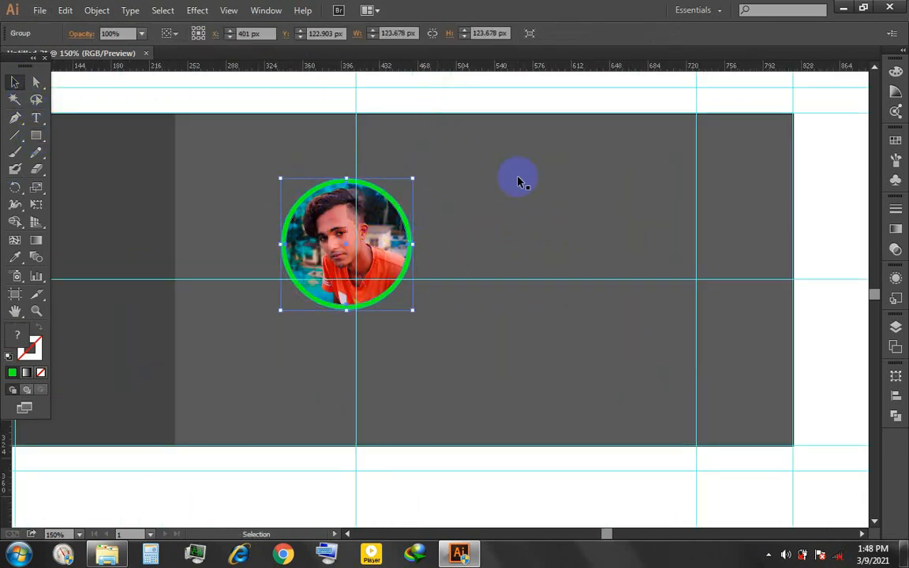
- Centre the ringed photo on the artboard in both directions and nudge it up above the horizontal guide
left_click(170, 35)
left_click(195, 82)
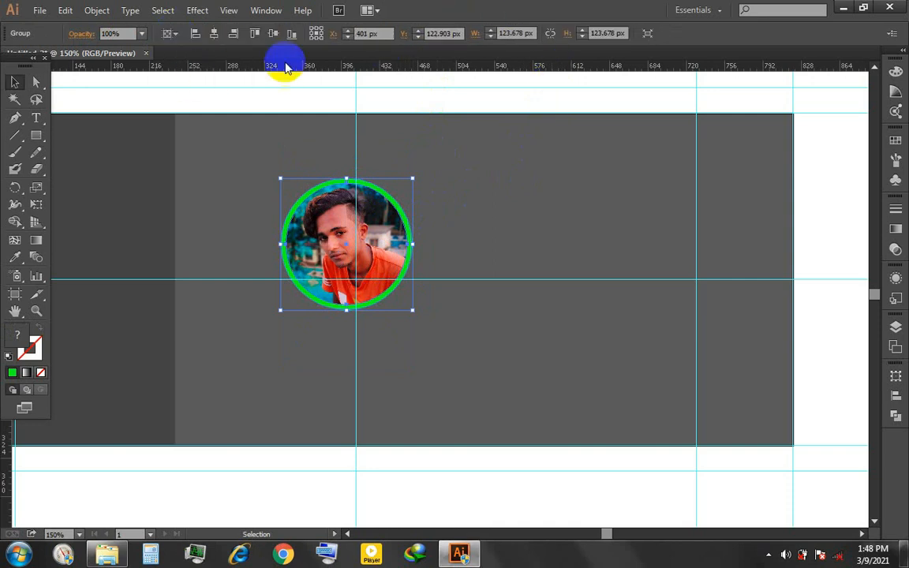
left_click(214, 34)
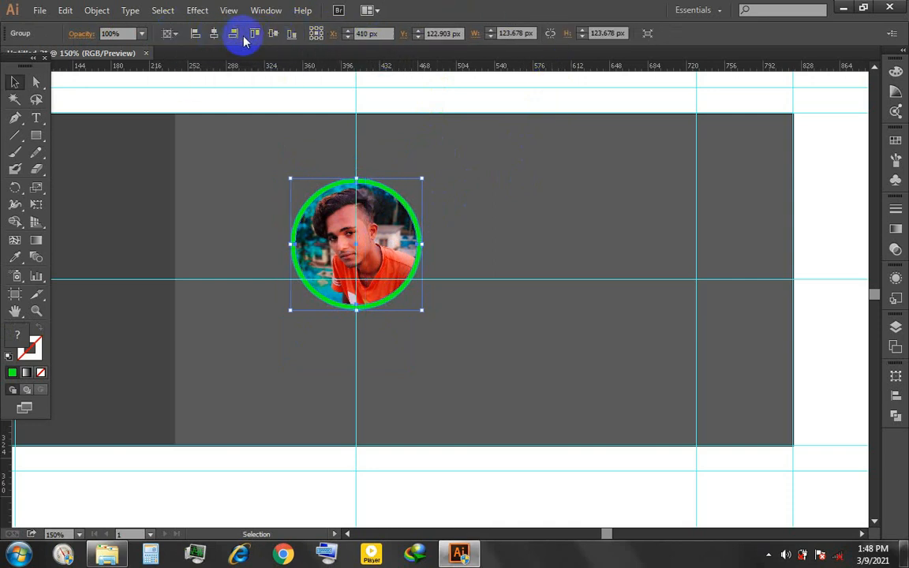
left_click(266, 38)
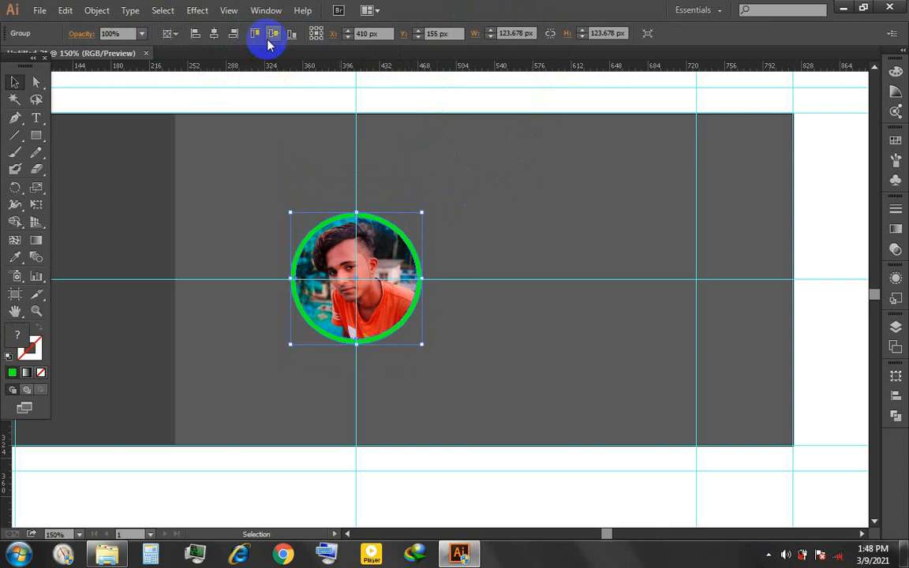
key("Up")
key("Up")
key("Up")
key("Up")
key("Up")
key("Up")
key("Up")
key("Up")
key("Up")
key("Up")
key("Up")
key("Up")
key("Up")
key("Up")
key("Up")
key("Up")
key("Up")
key("Up")
key("Up")
key("Up")
left_click(409, 96)
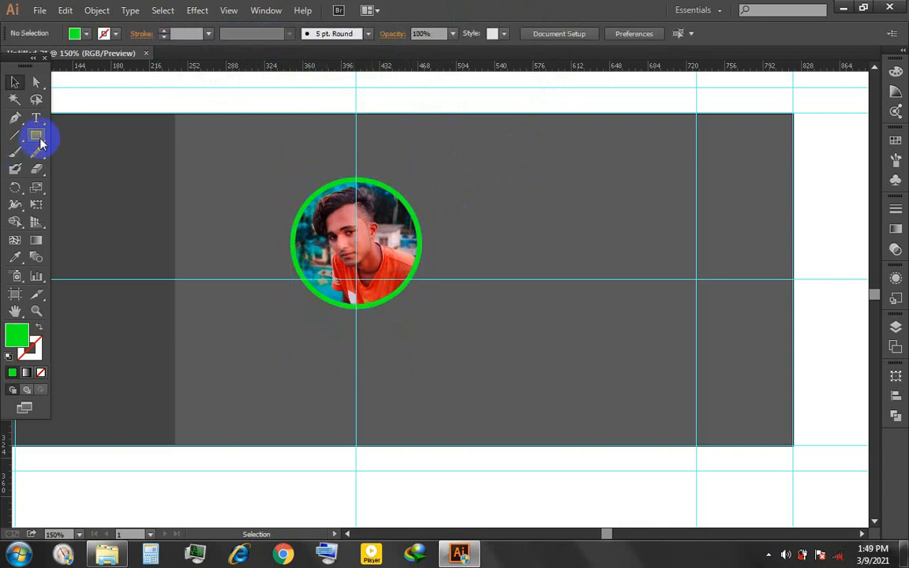
- Draw a green bar on the grey panel to the right of the photo and resize it to about 160 × 25 px
left_click_drag(521, 188, 676, 219)
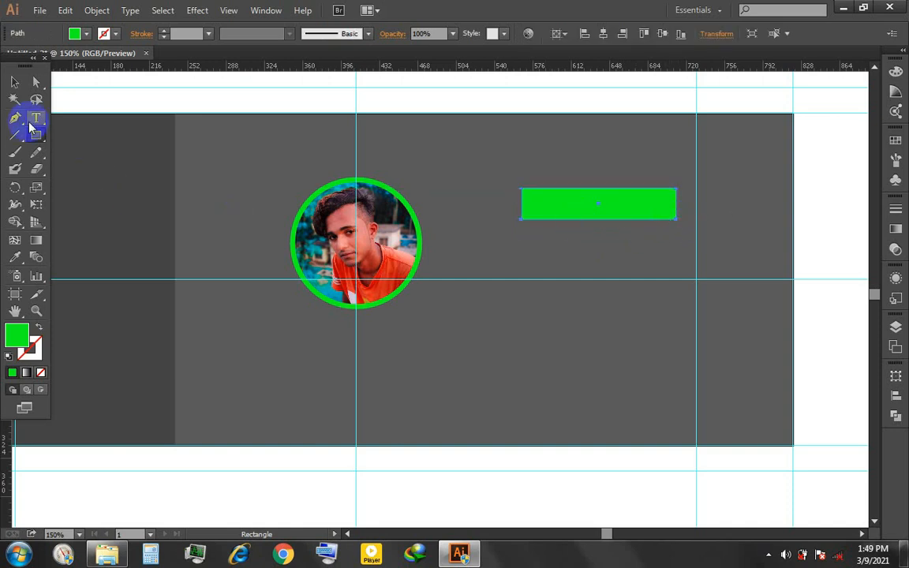
left_click(17, 86)
scroll(579, 225, "up", 1)
left_click_drag(579, 225, 411, 246)
scroll(411, 246, "up", 1)
left_click_drag(604, 206, 628, 205)
left_click_drag(461, 236, 461, 227)
left_click_drag(295, 201, 287, 201)
- Duplicate the green bar in place and shift the copy straight down, leaving a narrow gap between the two
key("ctrl+c")
key("ctrl+f")
key("Down")
key("Down")
key("Down")
key("Down")
key("Down")
key("Down")
key("Down")
key("Down")
key("Down")
key("Down")
key("Down")
key("Down")
key("Down")
key("Down")
key("Down")
key("Down")
key("Down")
key("Down")
key("Down")
key("Down")
key("Down")
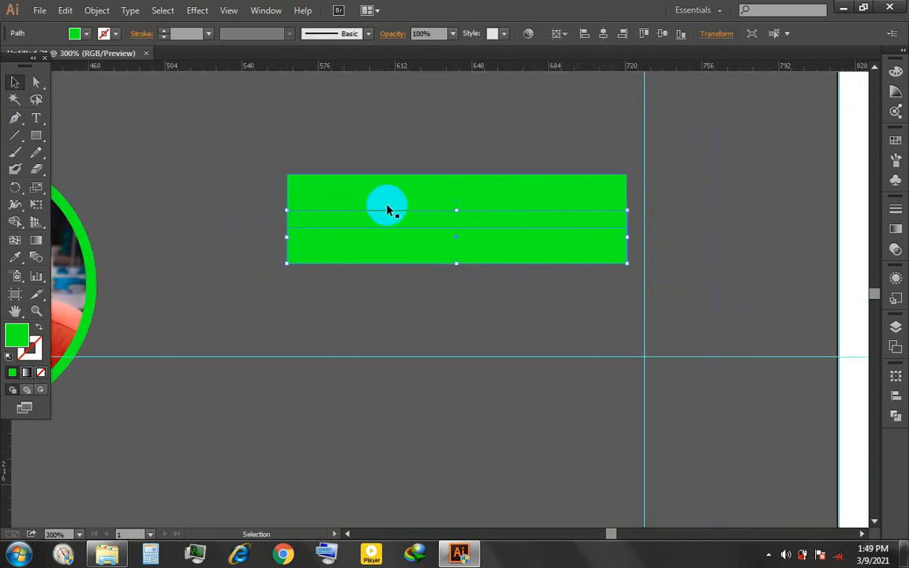
- Duplicate the second green bar and shift the copy straight down to form a third bar with a similar gap
key("Down")
key("Down")
key("Down")
key("Down")
key("Down")
key("Down")
key("Down")
key("Down")
key("Down")
key("a")
key("ctrl+c")
key("ctrl+f")
key("Down")
key("Down")
key("Down")
key("Down")
key("Down")
key("Down")
key("Down")
key("Down")
key("Down")
key("Down")
key("Down")
key("Down")
key("Down")
key("Down")
key("Down")
key("Down")
key("Down")
key("Down")
key("Down")
key("Down")
key("Up")
key("Up")
key("Up")
key("Up")
key("Up")
key("Up")
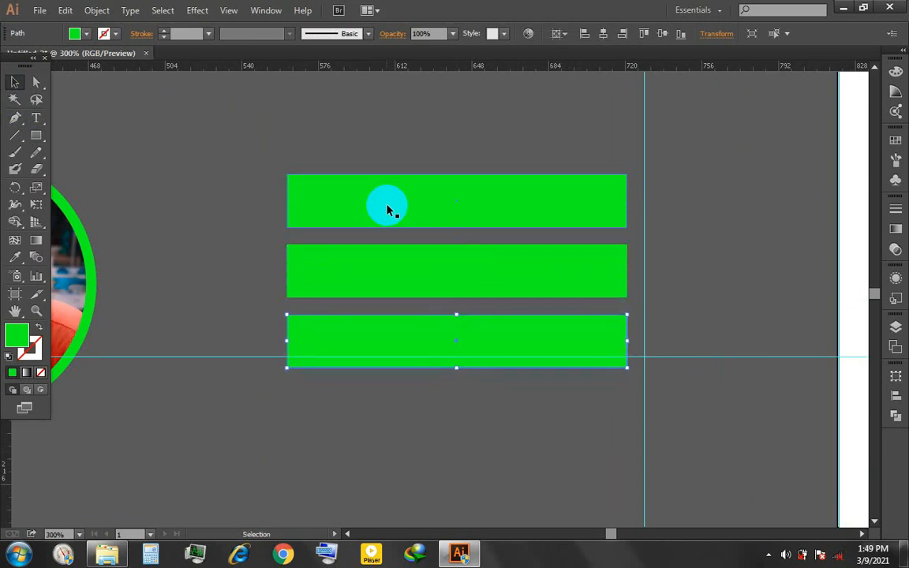
key("Down")
left_click(241, 141)
left_click_drag(242, 141, 392, 446)
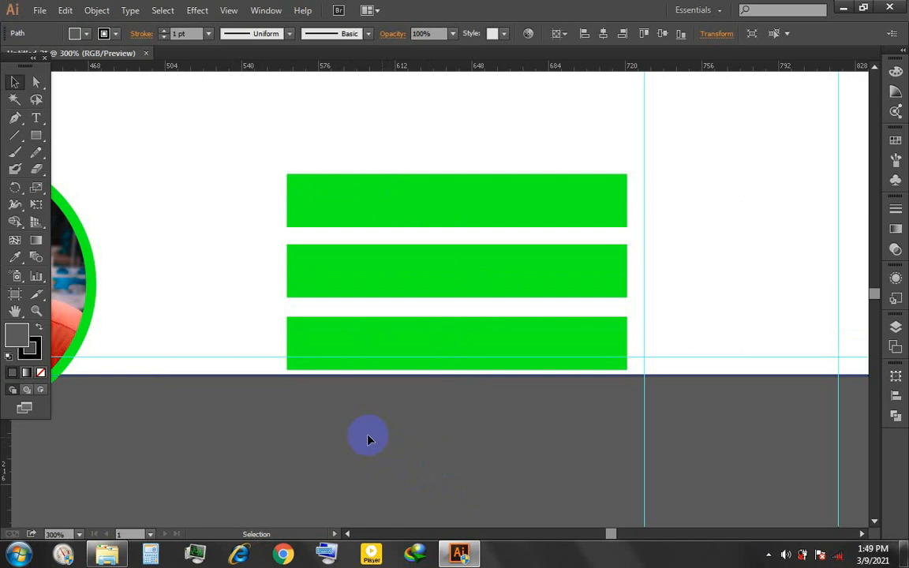
key("ctrl+z")
left_click_drag(245, 134, 264, 274)
key("ctrl+z")
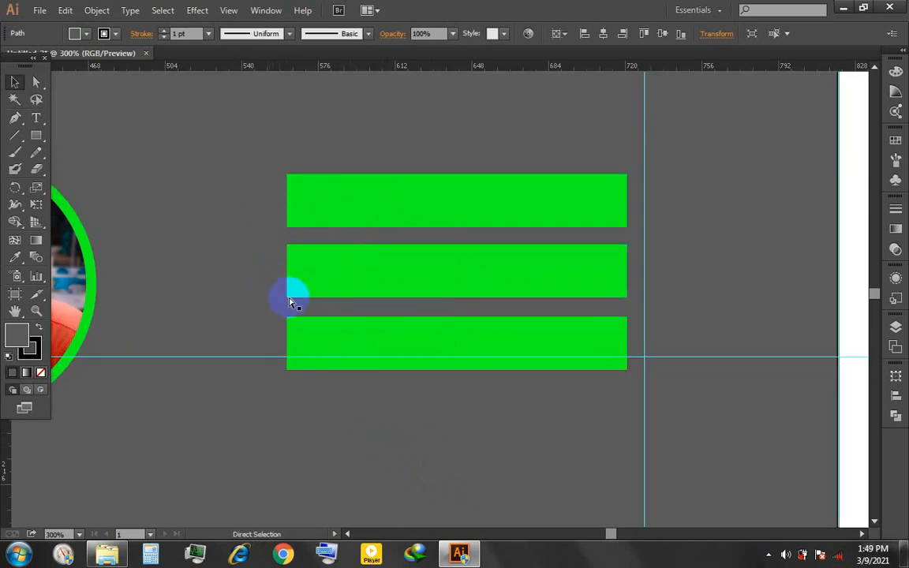
- Select the three green bars and distribute them evenly in the vertical direction
key("v")
left_click_drag(225, 162, 303, 405)
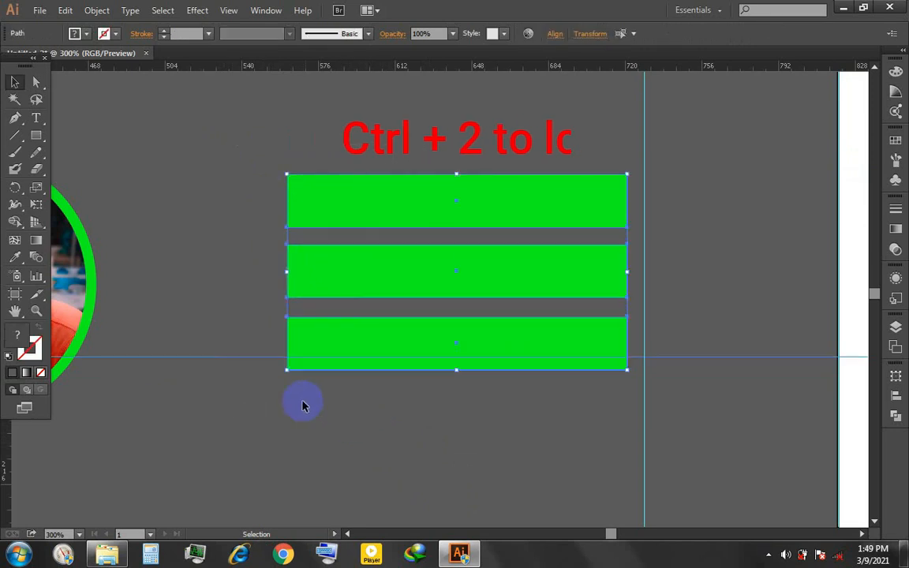
left_click_drag(252, 427, 252, 427)
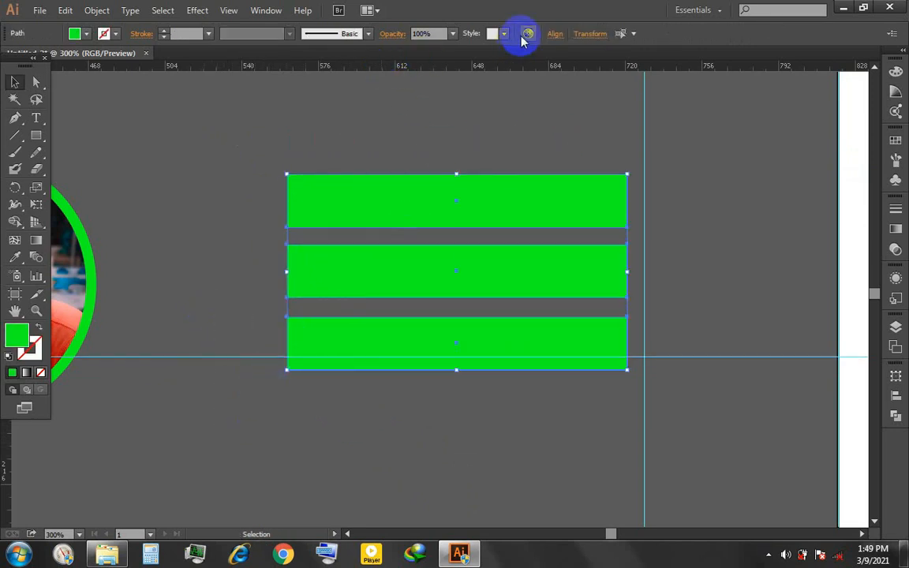
left_click(555, 35)
left_click(544, 153)
left_click(558, 173)
left_click(300, 131)
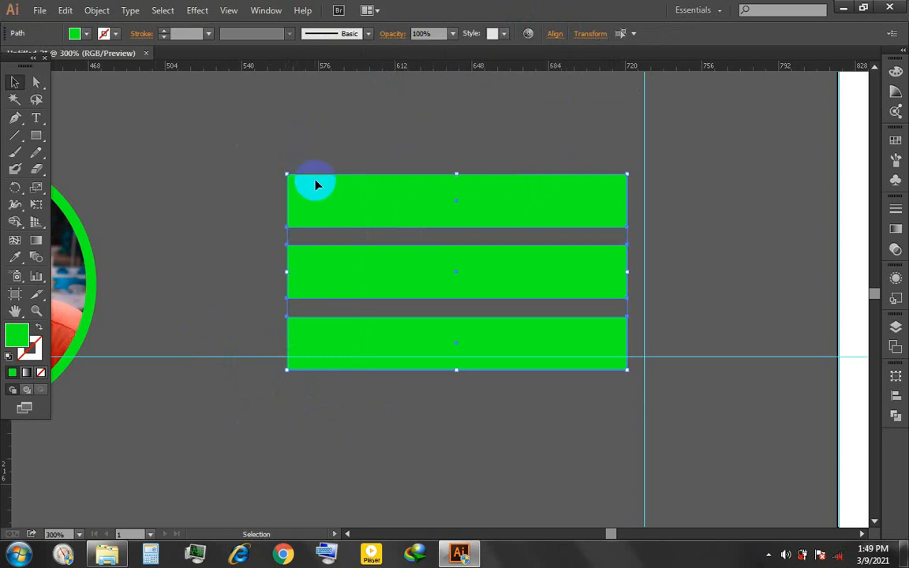
double_click(18, 335)
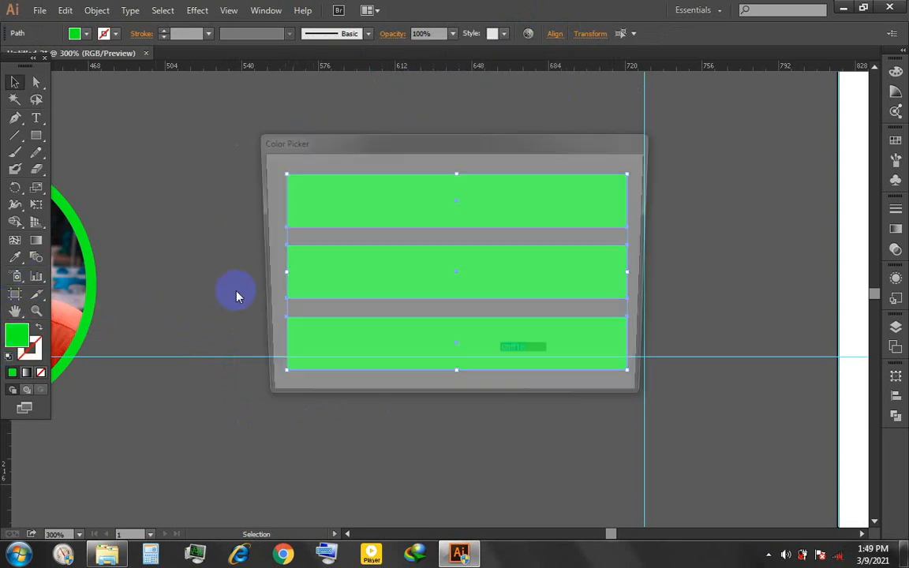
mouse_move(310, 248)
left_mouse_down()
mouse_move(274, 192)
mouse_move(284, 203)
left_mouse_up()
left_click(605, 205)
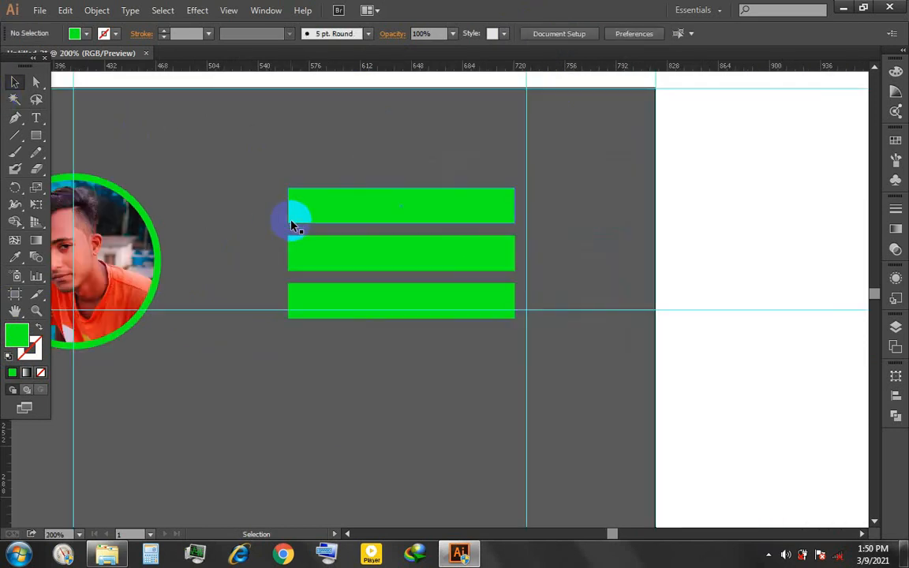
- Select the three green bars and group them
scroll(291, 226, "down", 1)
left_click_drag(341, 195, 341, 142)
left_click(320, 199)
left_click_drag(252, 158, 331, 253)
left_click(259, 242, "shift")
left_click(558, 130)
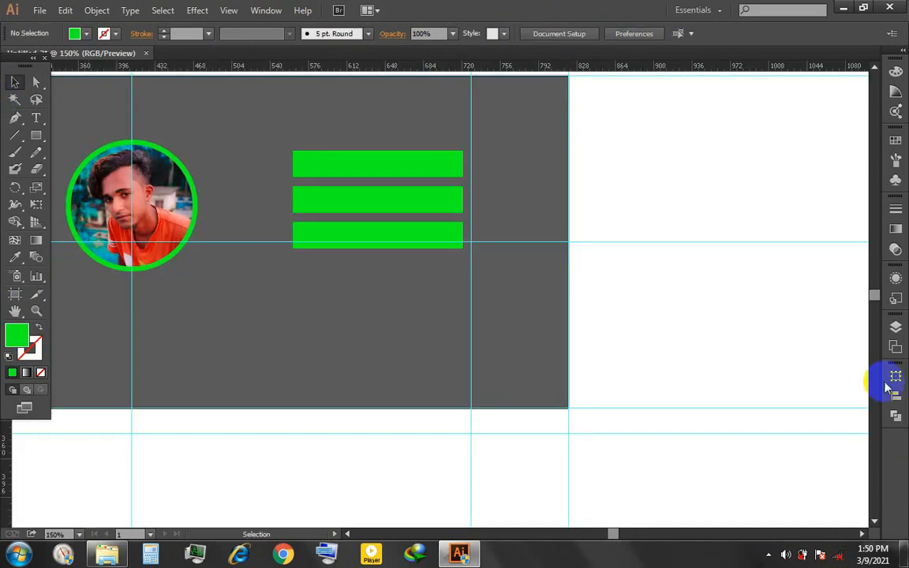
- Centre the group of green bars vertically on the artboard
left_click(896, 397)
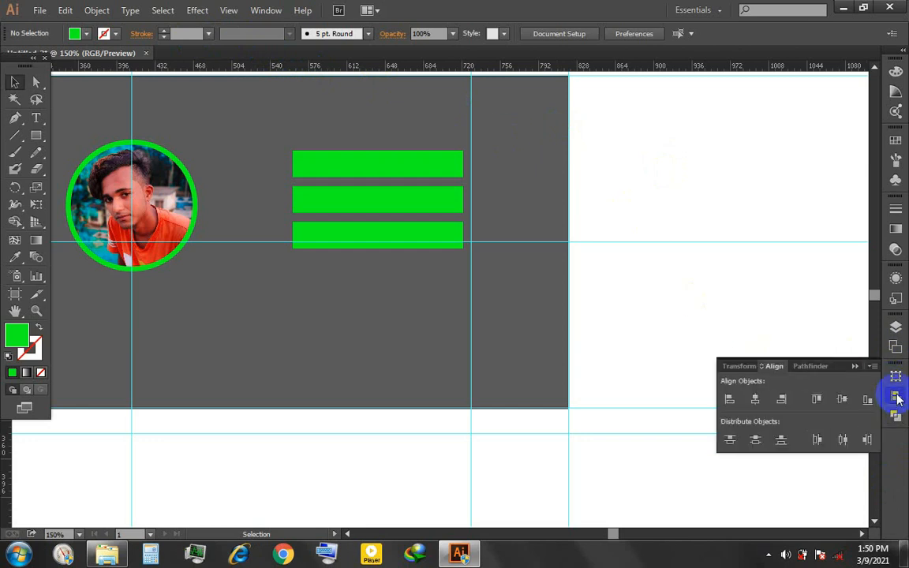
left_click(353, 196)
left_click(557, 35)
left_click(582, 85)
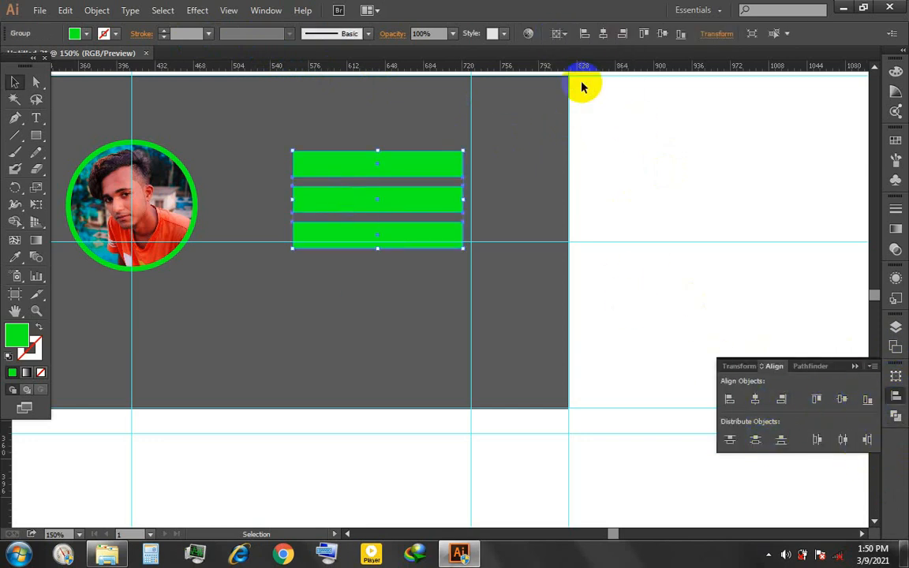
left_click(663, 34)
left_click(557, 215)
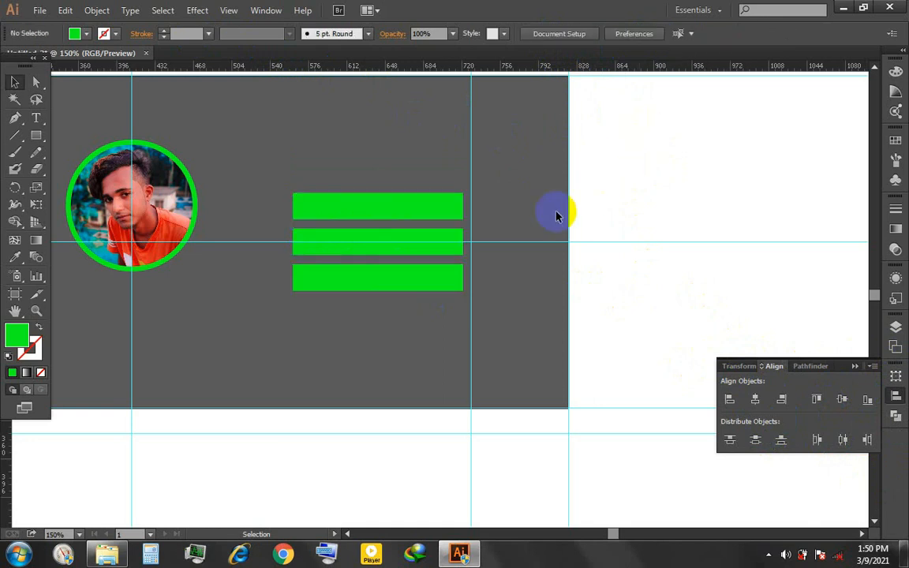
- Move the group of green bars straight up so it sits level with the circular photo
left_click(855, 367)
scroll(512, 312, "left", 5)
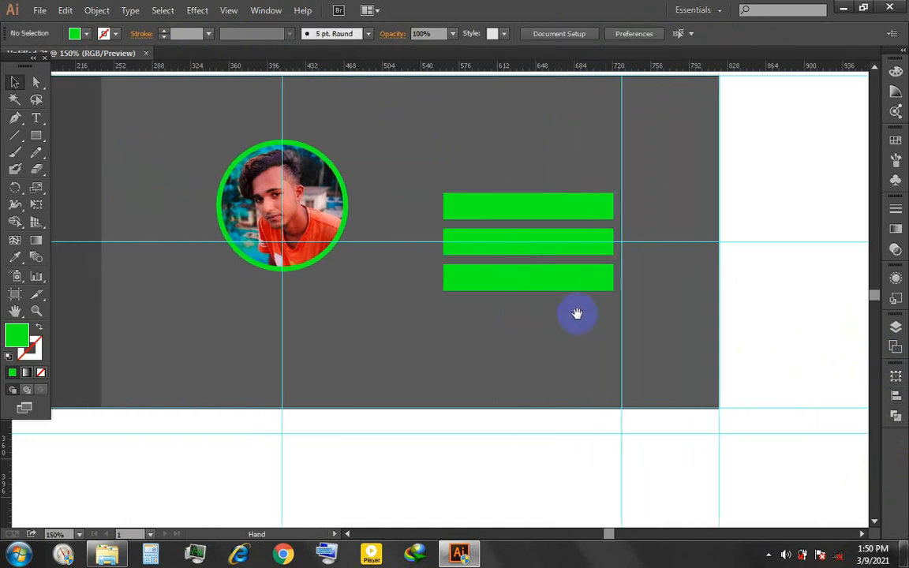
left_click(537, 240)
left_click_drag(536, 239, 537, 207)
left_click(522, 268)
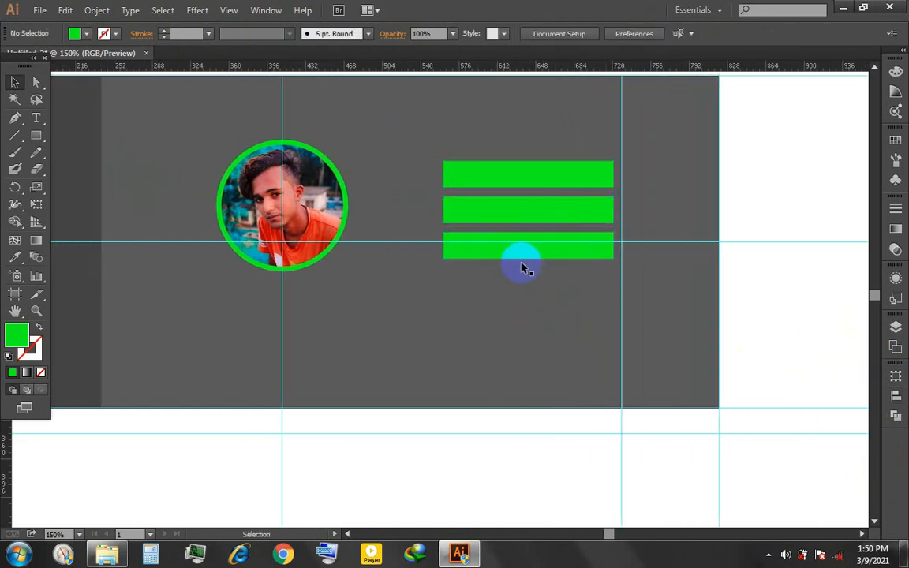
- Stretch the bar group's left edge towards the photo, making it about 208 px wide, and ungroup the bars
left_click(466, 221)
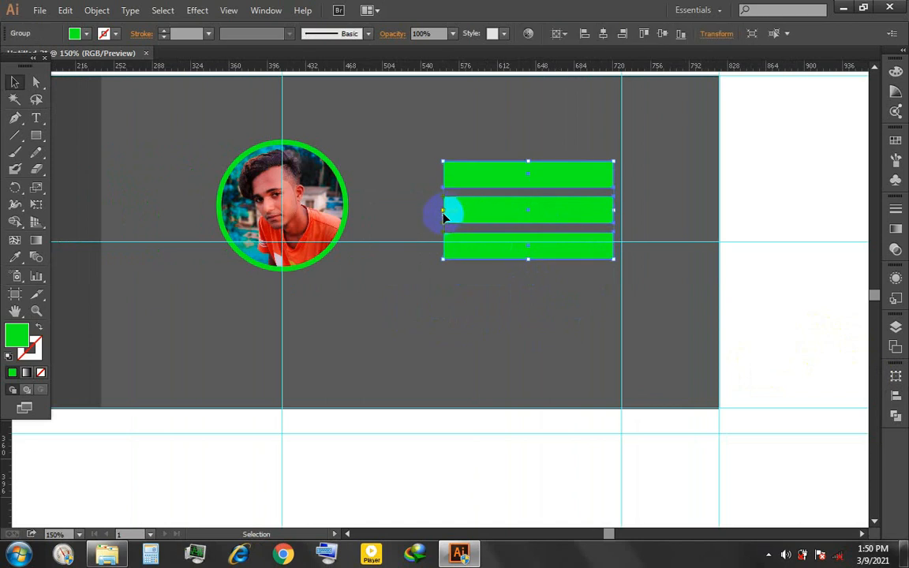
left_click_drag(446, 214, 392, 210)
left_click(478, 290)
right_click(473, 250)
left_click(397, 214)
left_click(478, 278)
- Duplicate the lowest green bar and place the copy just below it as a fourth bar
left_click(473, 247)
left_click_drag(473, 248, 474, 257)
key("Down")
key("Down")
key("Down")
key("Down")
key("Down")
key("Down")
key("Down")
key("Down")
key("Down")
key("Down")
key("Down")
key("Down")
key("Down")
key("Down")
key("Down")
key("Down")
key("Down")
key("Down")
key("Down")
key("Down")
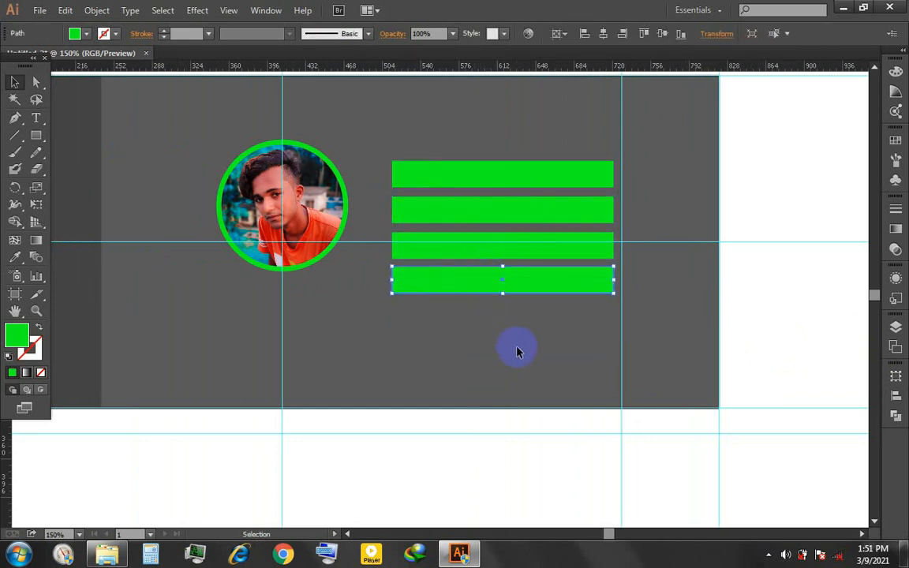
- Distribute the four green bars evenly in the vertical direction and group them
left_click_drag(517, 347, 419, 170)
left_click(555, 34)
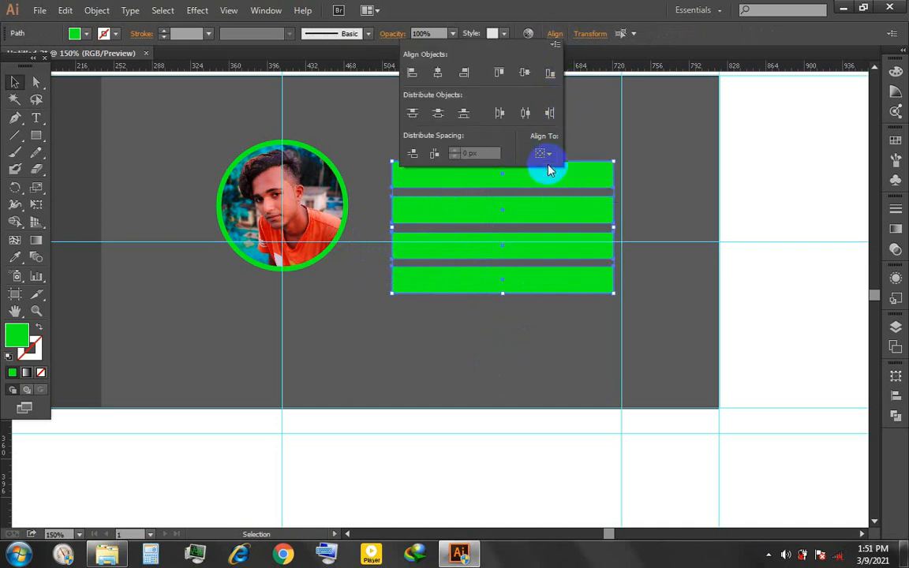
left_click(465, 117)
left_click(495, 343)
left_click_drag(428, 131, 544, 382)
left_click(545, 385)
left_click(36, 135)
left_click_drag(407, 150, 433, 307)
key("ctrl+z")
- Ungroup the four green bars
left_click(16, 86)
left_click(447, 171)
right_click(470, 219)
left_click(481, 306)
- Duplicate the lowest bar, rotate the copy 90° and place it upright across the left part of the four bars
left_click(481, 286)
left_click_drag(481, 286, 481, 348)
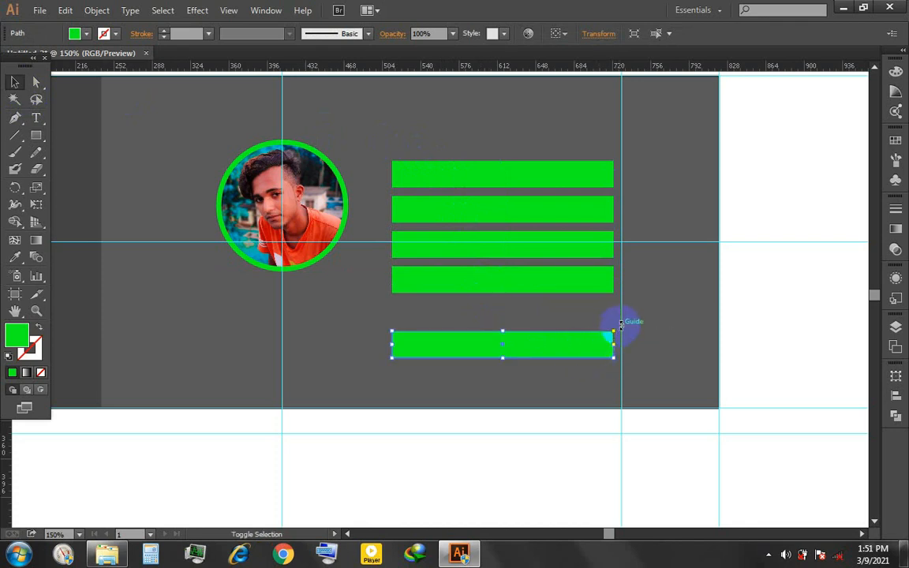
left_click_drag(624, 364, 421, 272)
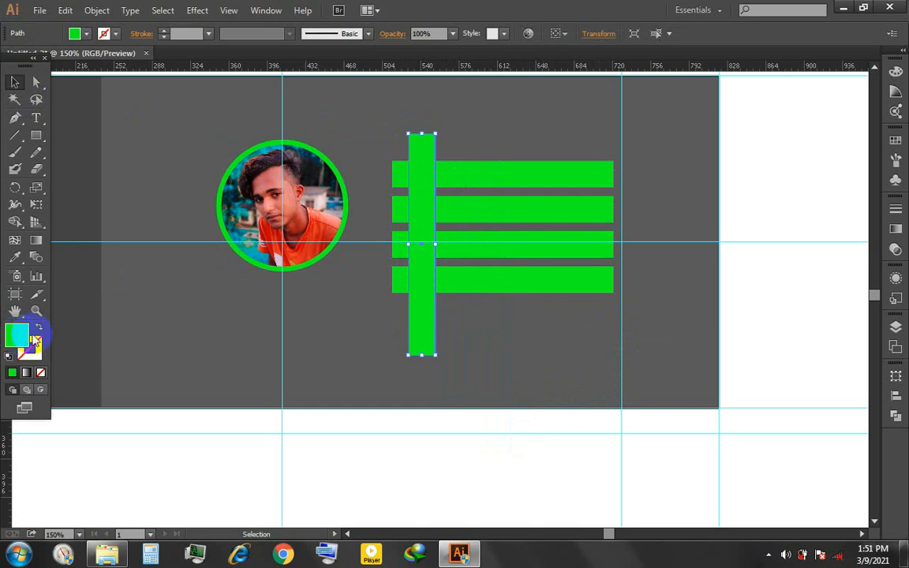
- Fill the upright bar with white and delete the lowest horizontal green bar
double_click(35, 339)
left_click(294, 187)
left_click(615, 187)
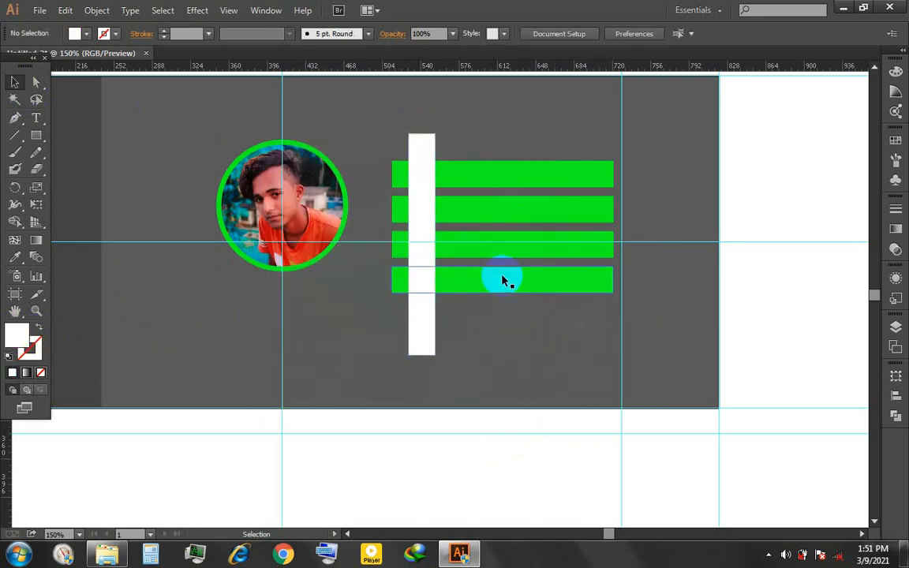
left_click(505, 281)
key("Delete")
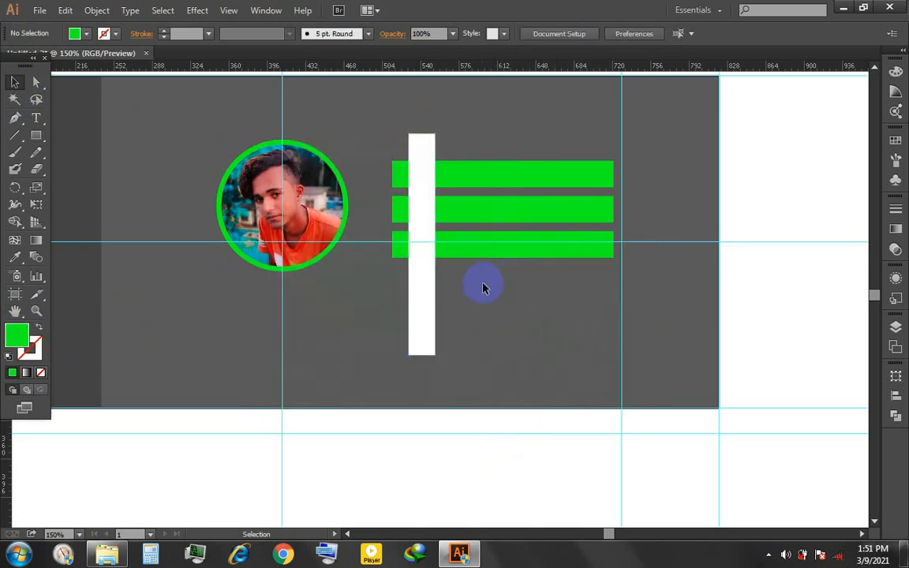
- Shorten the white upright bar from its lower end so it stops just below the lowest green bar
left_click(414, 306)
left_click_drag(422, 355, 422, 274)
left_click(420, 291)
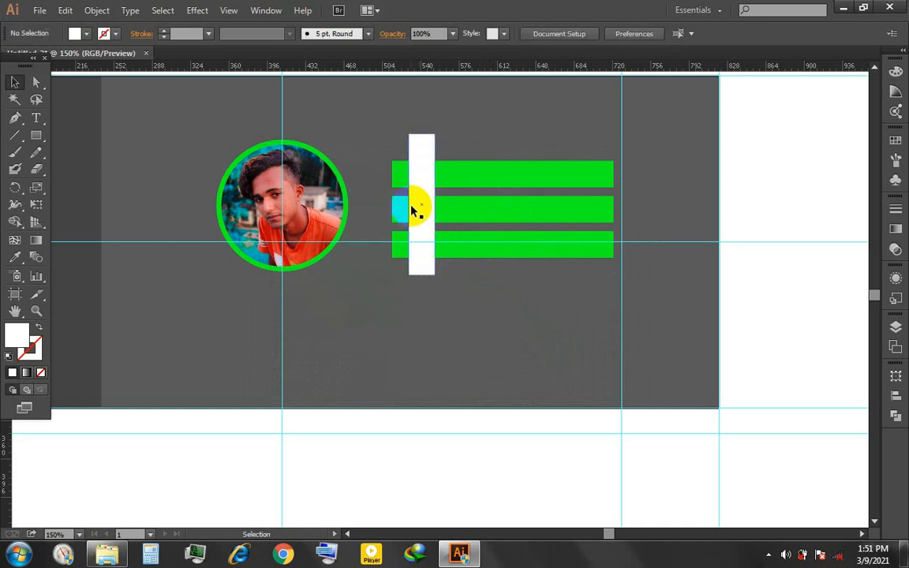
- Nudge the white upright bar slightly left over the green bars and trim its lower end a little
scroll(416, 209, "up", 1)
scroll(436, 163, "up", 1)
left_click(430, 249)
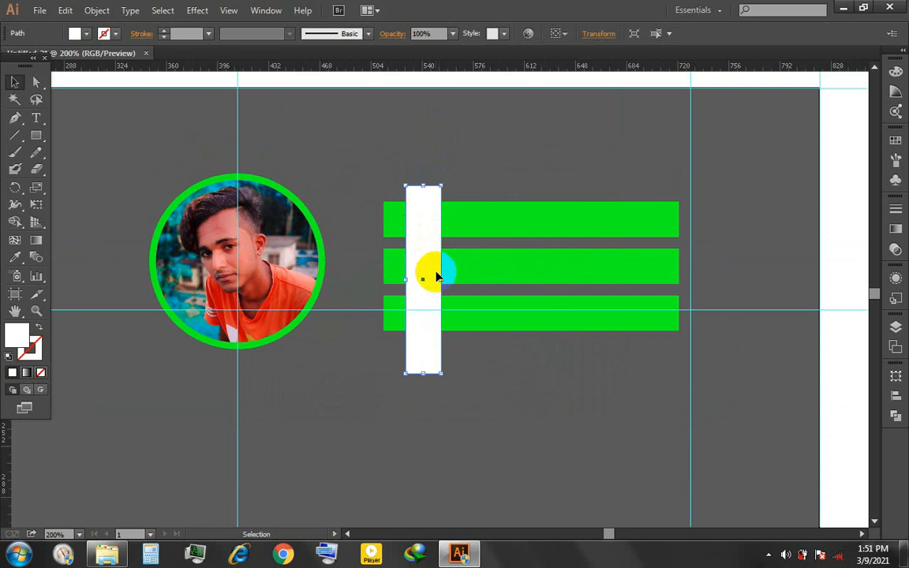
key("Left")
key("Left")
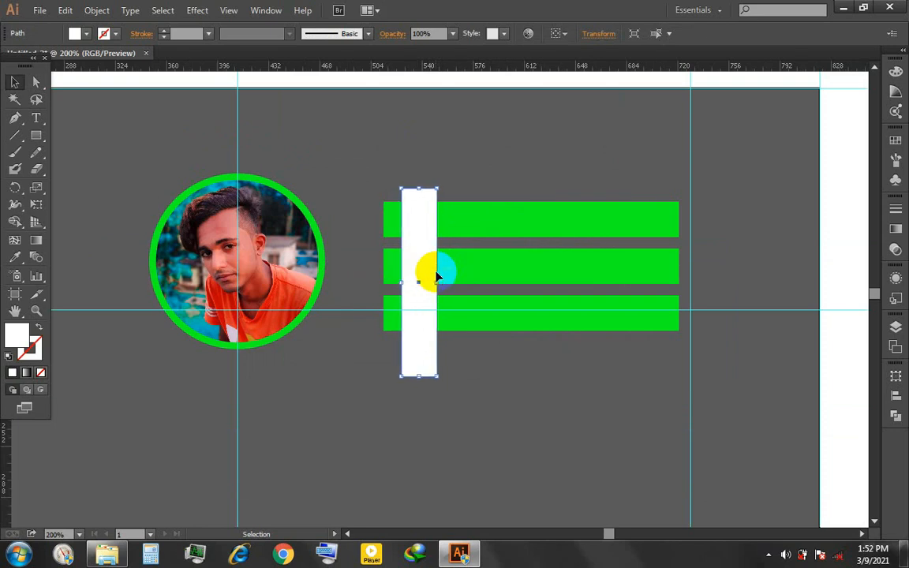
left_click(479, 400)
left_click(415, 363)
left_click_drag(420, 377, 423, 367)
left_click(508, 351)
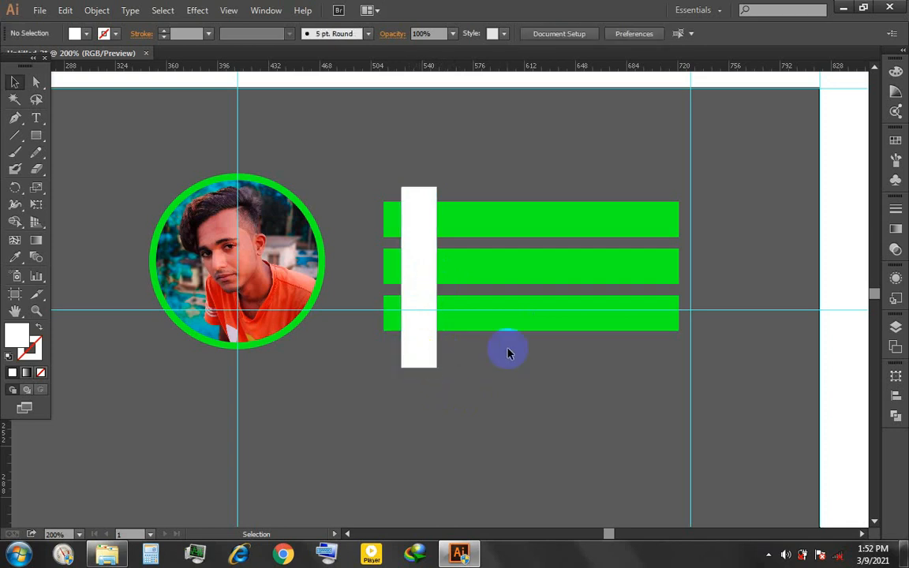
- Nudge the lowest green bar down slightly to widen the gap above it
scroll(415, 195, "up", 2)
scroll(481, 177, "up", 2)
scroll(481, 178, "down", 2)
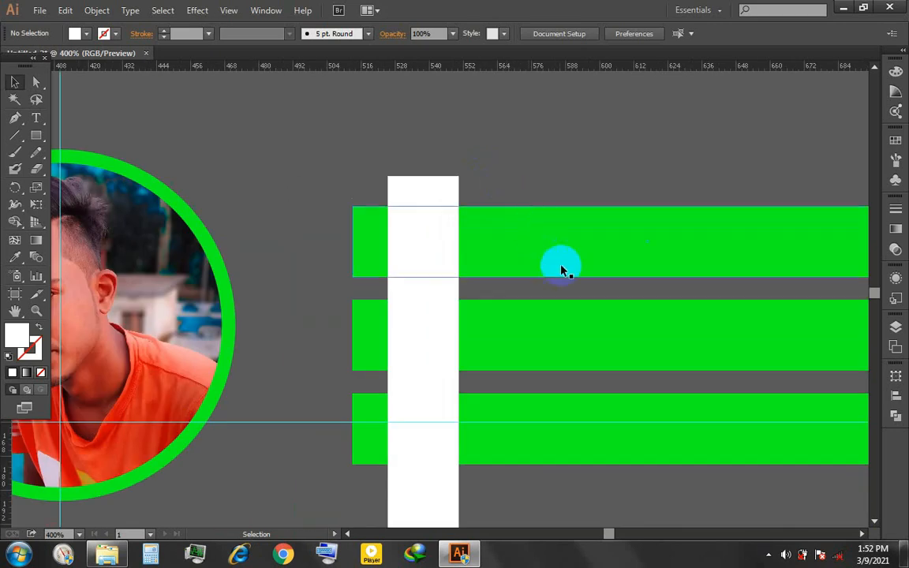
scroll(562, 403, "down", 1)
left_click(562, 397)
key("Down")
key("Down")
key("Down")
key("Down")
left_click(582, 442)
- Nudge the middle green bar down and move the lowest bar further down so the gaps between the bars match
left_click(562, 302)
key("Down")
key("Down")
left_click(600, 466)
scroll(584, 426, "down", 1)
left_click(564, 386)
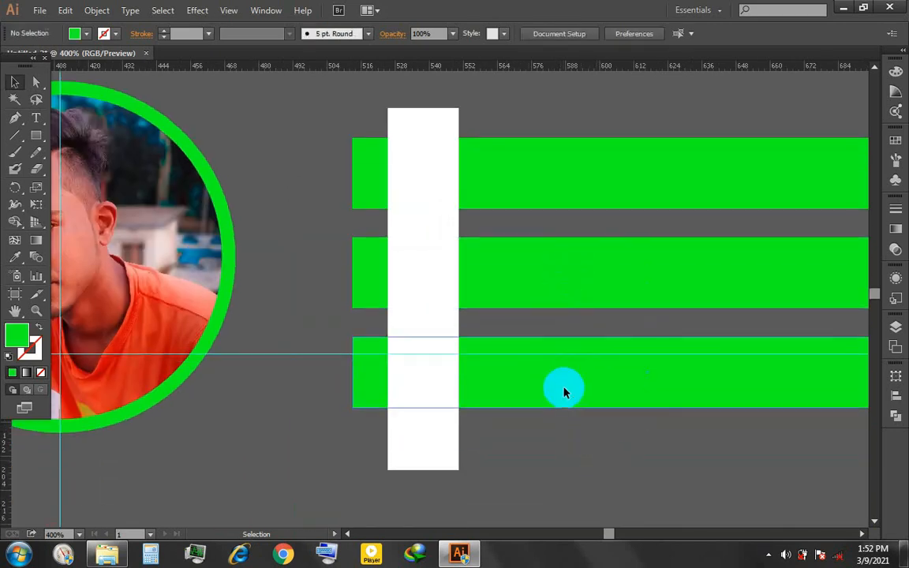
key("Down")
key("Down")
left_click(562, 469)
- Lengthen the white upright bar downward so it extends further below the lowest green bar
left_click(447, 450)
left_click_drag(424, 470, 420, 491)
left_click(529, 452)
- Draw a circle about 25 px across at the white bar's lower end and fill it with the bars' green
scroll(521, 449, "down", 1)
scroll(521, 449, "down", 1)
left_click_drag(36, 135, 71, 164)
scroll(401, 391, "down", 1)
left_click_drag(392, 390, 463, 461)
left_click(18, 83)
key("i")
left_click(572, 324)
- Nudge the green circle right and up so it overlaps the lower end of the white bar
left_click(17, 82)
key("Right")
key("Up")
key("Up")
key("Up")
- Try splitting the white bar and the overlapping green circle with Pathfinder Divide, and ungroup the pieces
left_click_drag(494, 403, 416, 424)
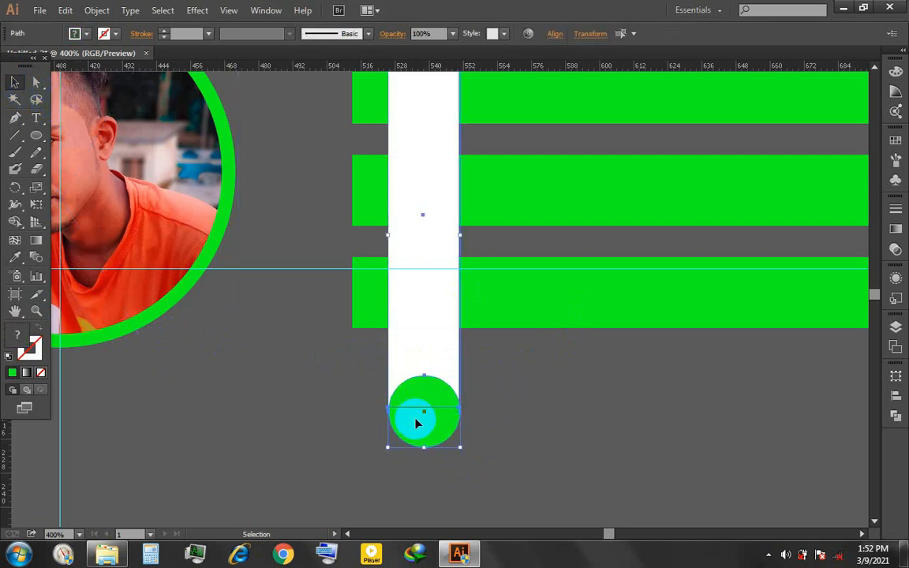
left_click(897, 416)
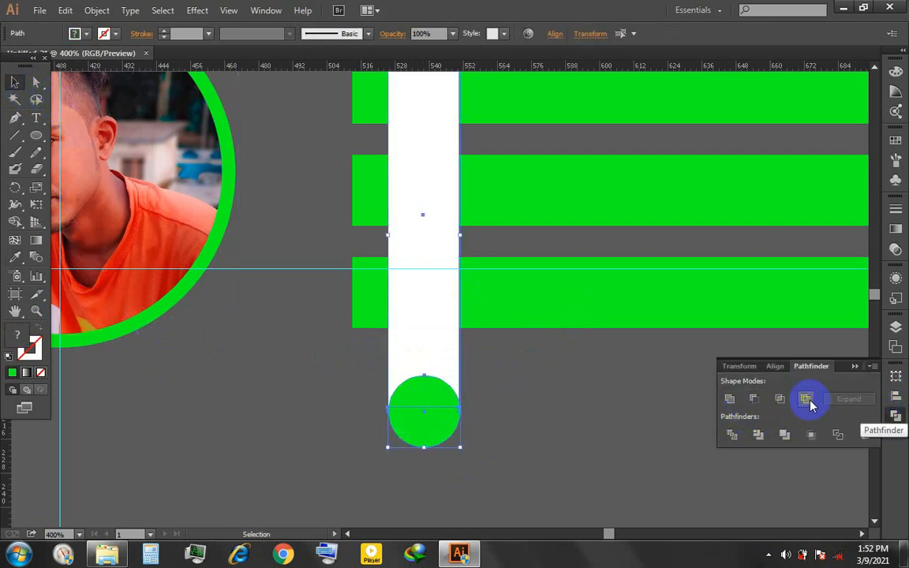
left_click(732, 435)
left_click(537, 404)
right_click(427, 362)
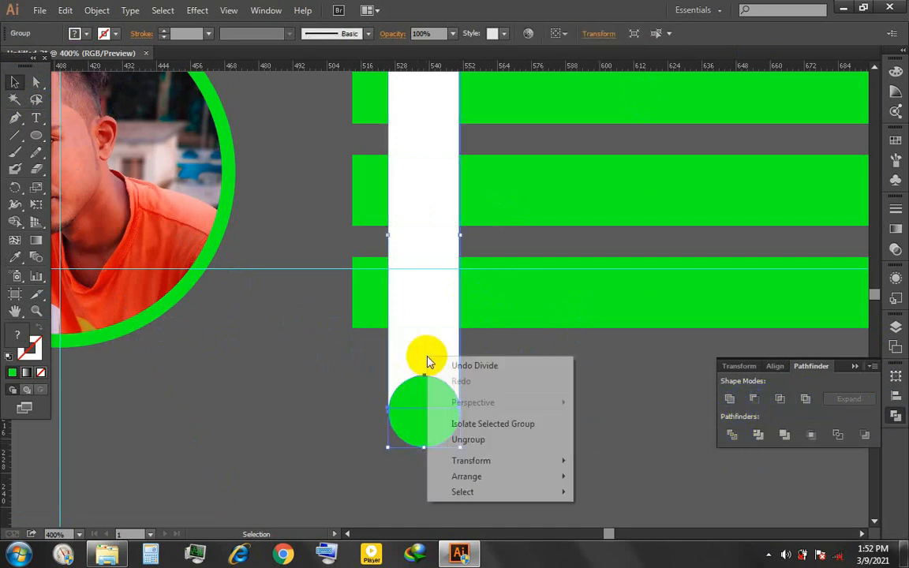
left_click(497, 448)
left_click(842, 367)
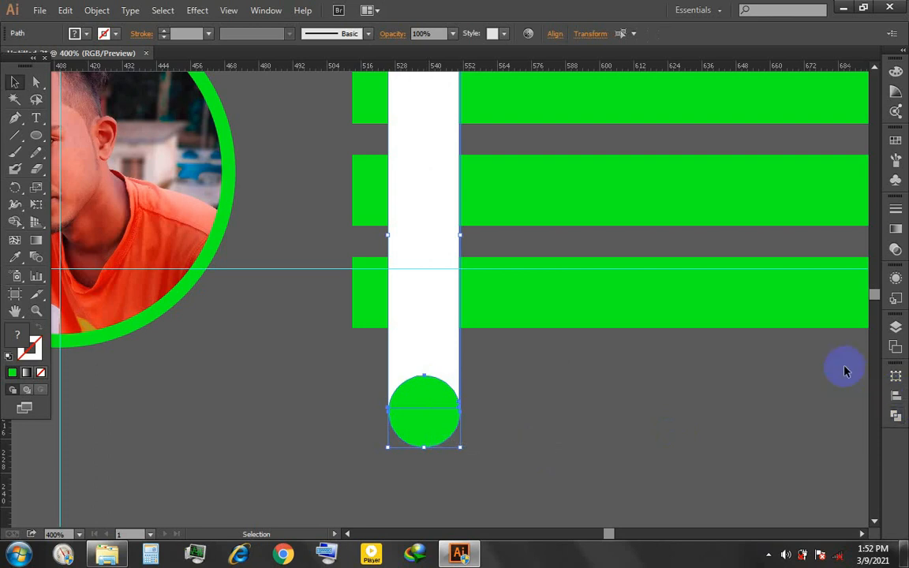
- Delete the lower and upper green circle pieces from the white bar's end and check the cut edge
left_click(427, 435)
key("Delete")
left_click(426, 395)
key("Delete")
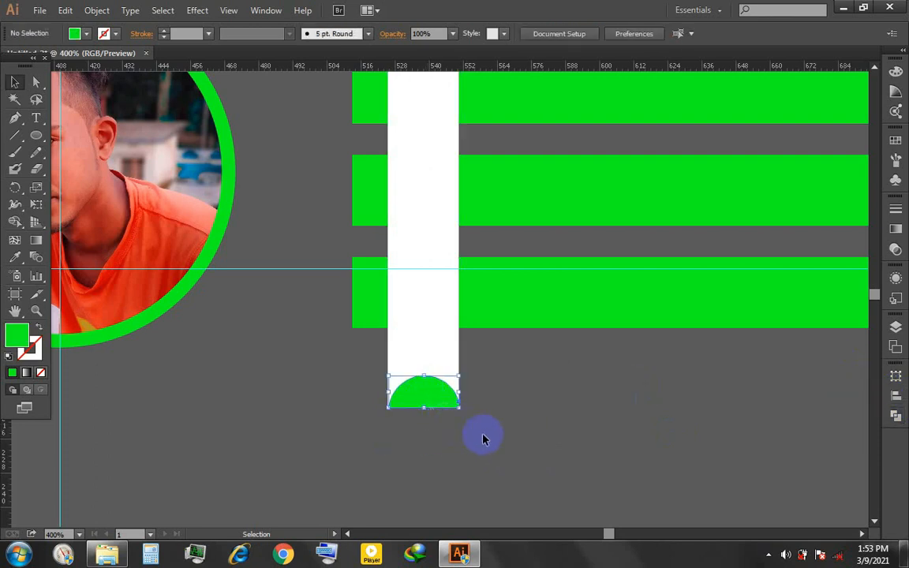
scroll(527, 411, "down", 2)
scroll(520, 419, "up", 4)
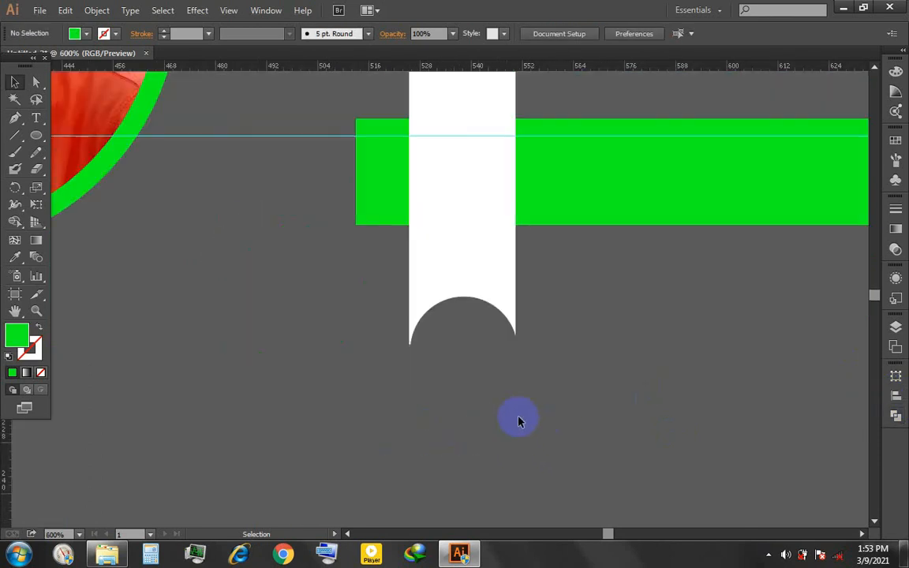
- Undo the piece deletions, the ungrouping and the Divide
key("ctrl+z")
key("ctrl+z")
key("ctrl+z")
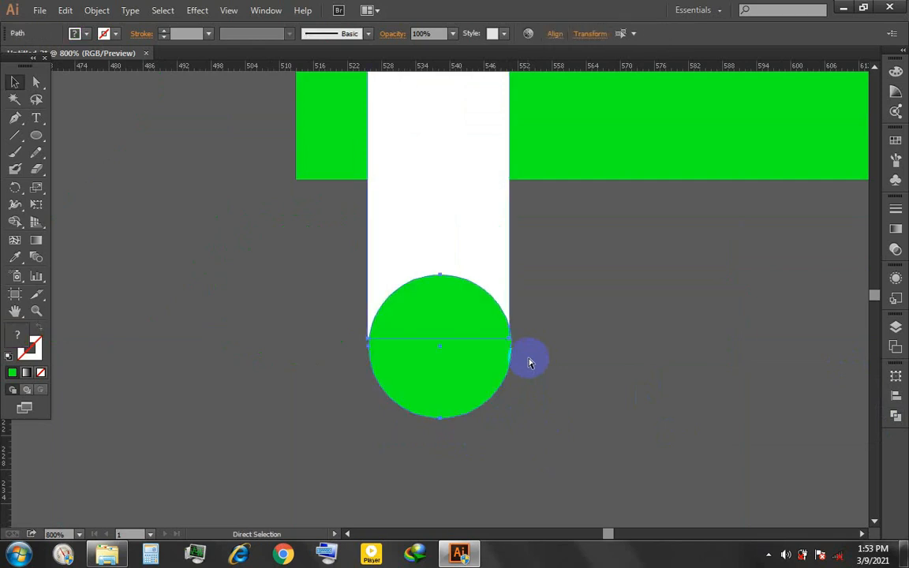
key("ctrl+z")
- Shift the green circle slightly down and centre it horizontally with the white bar
left_click(541, 357)
left_click(497, 363)
left_click_drag(300, 268, 474, 412)
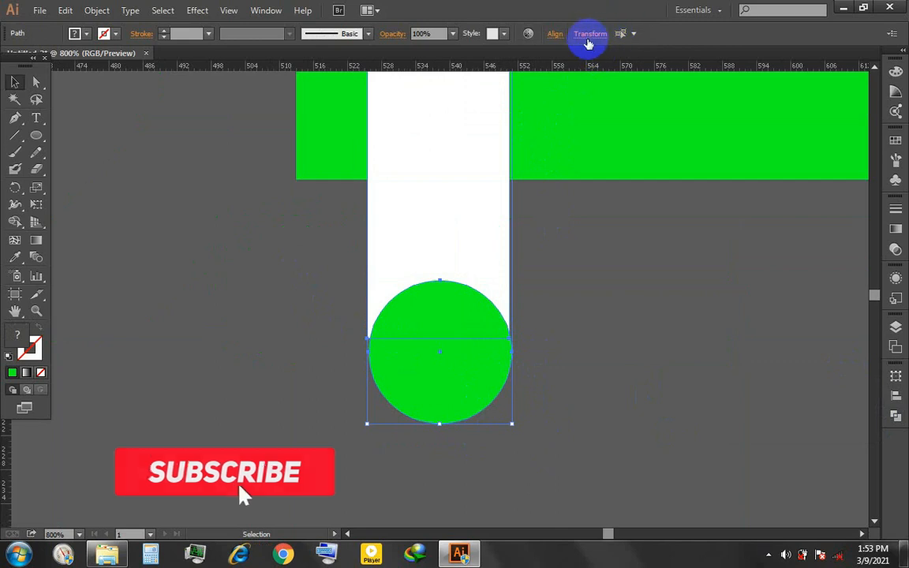
left_click(556, 34)
left_click(542, 155)
left_click(547, 171)
left_click(440, 77)
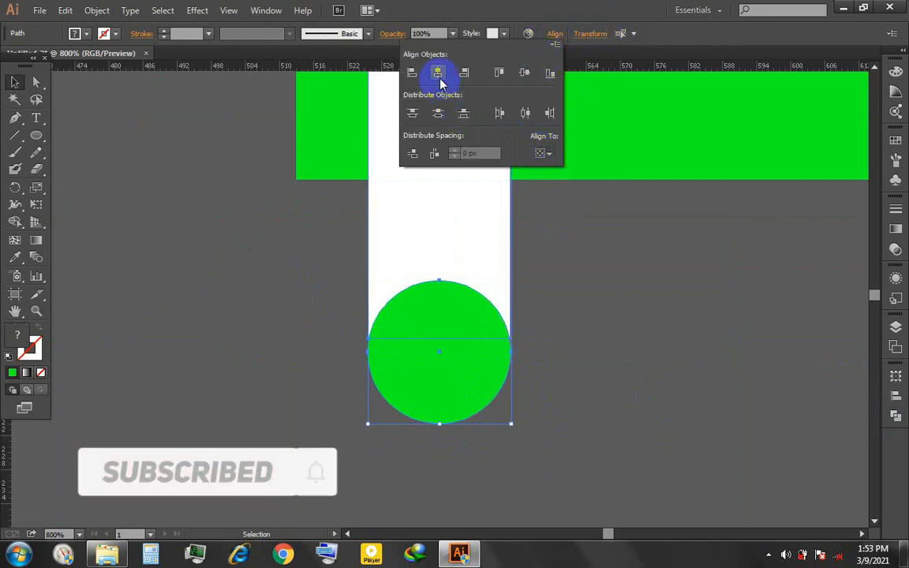
- Subtract the green circle from the white bar with Minus Front to give it a concave lower end
left_click(611, 332)
left_click_drag(603, 273, 464, 382)
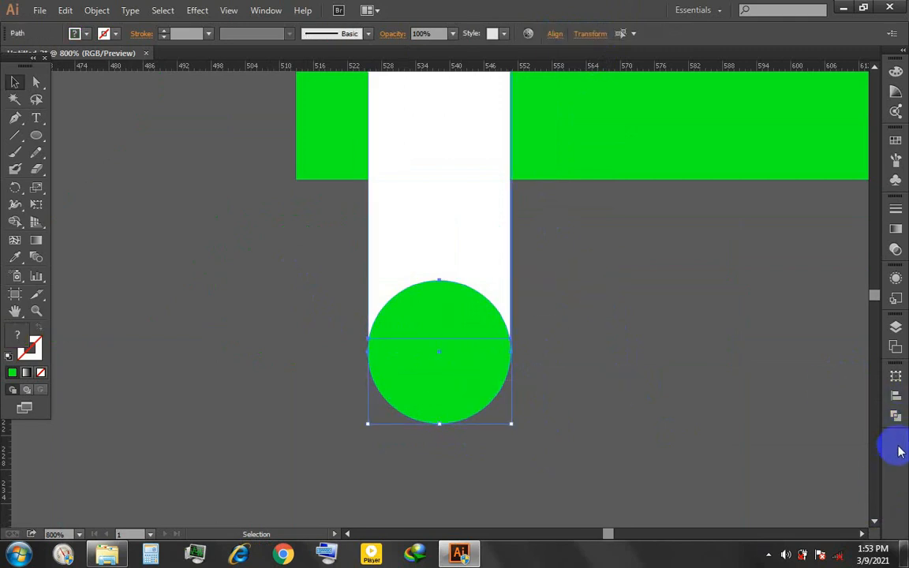
left_click(896, 414)
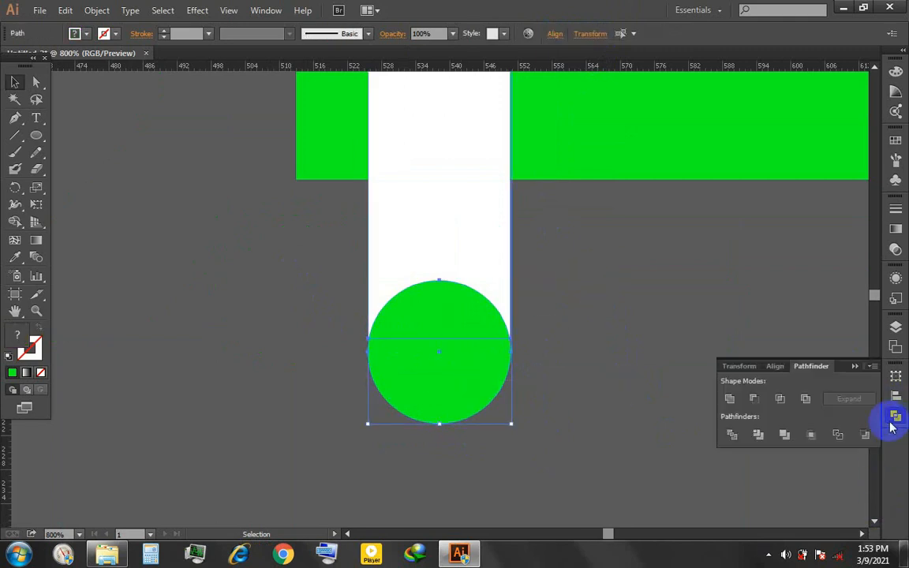
left_click(754, 400)
left_click(573, 371)
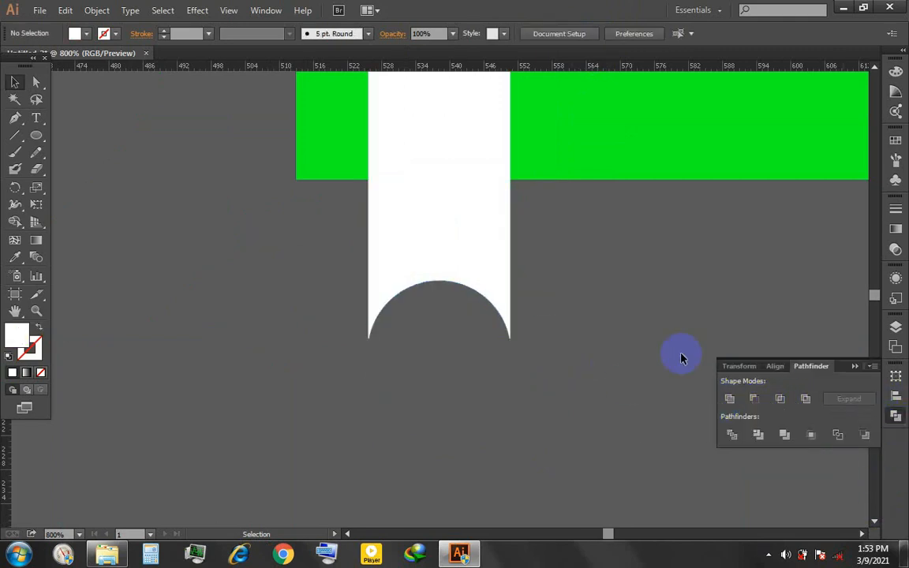
left_click(855, 366)
- Draw a four-point flap with the Pen tool from the white bar's top-right corner to the top green bar's upper edge and back inside
scroll(629, 331, "down", 1)
left_click_drag(630, 212, 576, 388)
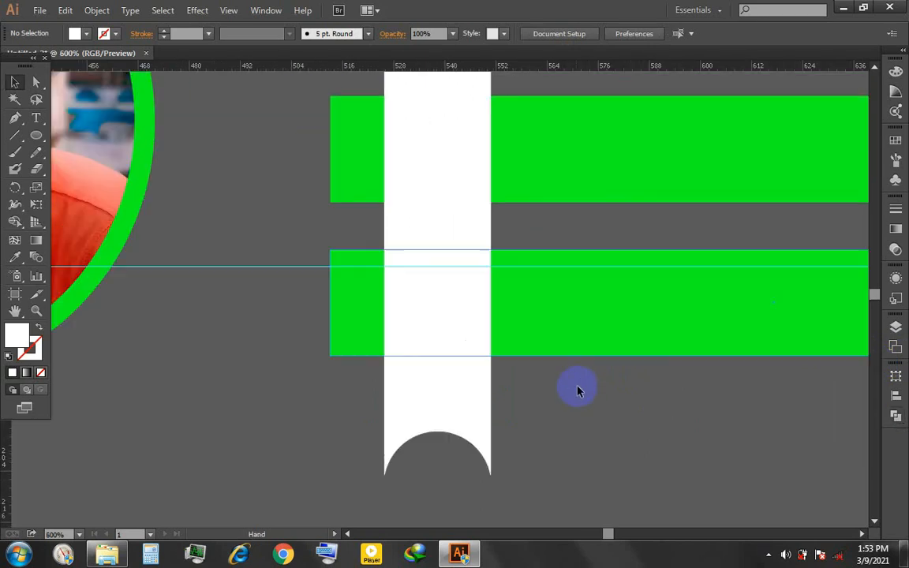
scroll(576, 387, "down", 1)
left_click(497, 222)
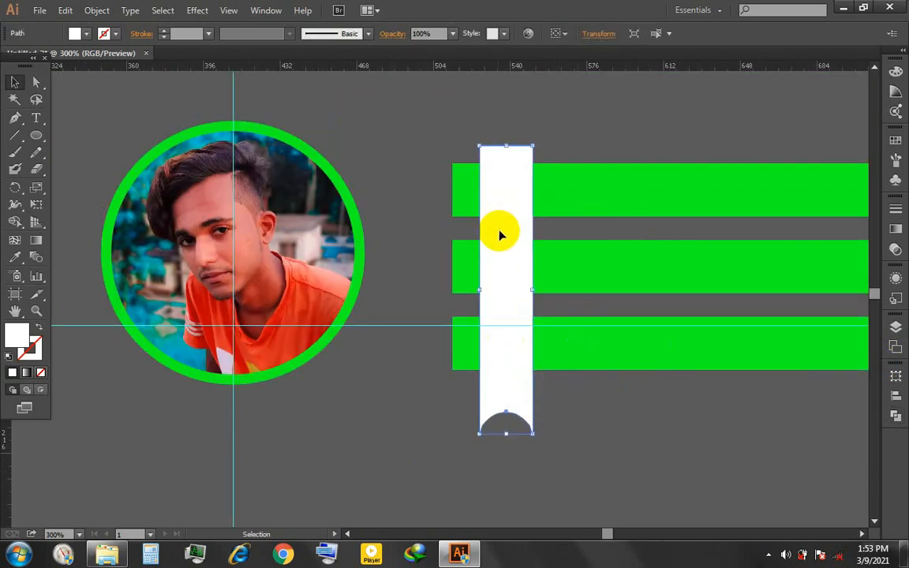
left_click(654, 396)
scroll(547, 151, "up", 5)
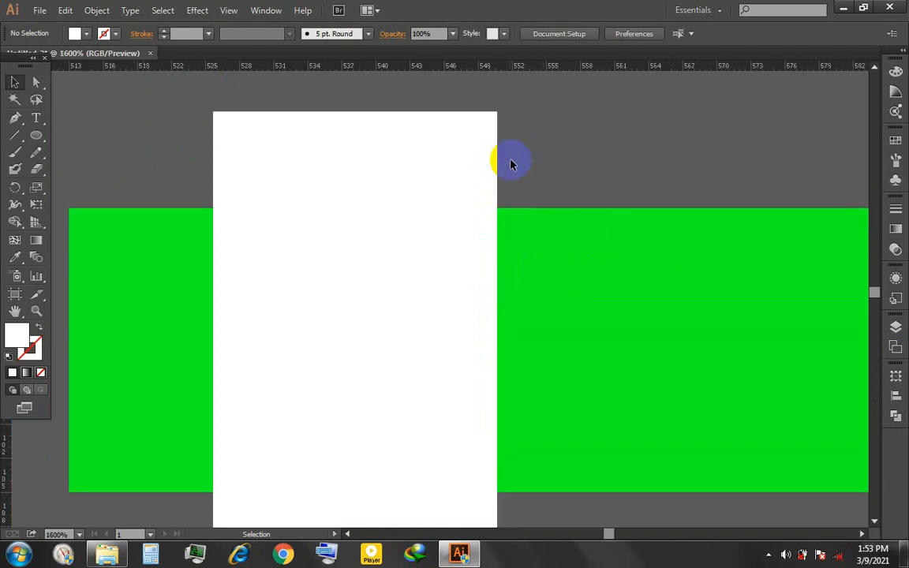
left_click(498, 117)
left_click(567, 209)
left_click(460, 250)
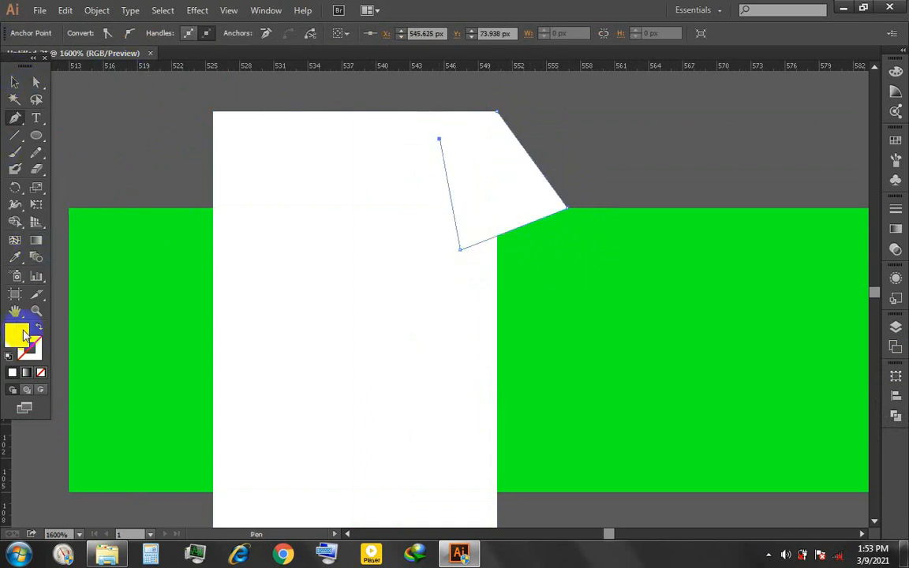
- Fill the flap shape with light grey cccccc
double_click(24, 336)
left_click(267, 216)
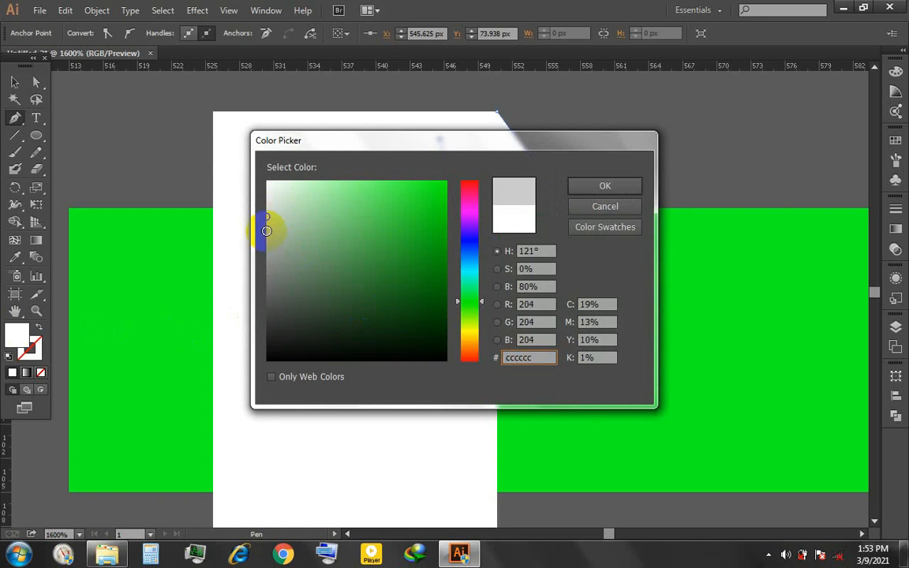
left_click(598, 185)
- Arrange the grey flap behind the white ribbon and green bar but in front of the grey panel
left_click(14, 81)
right_click(502, 190)
mouse_move(588, 399)
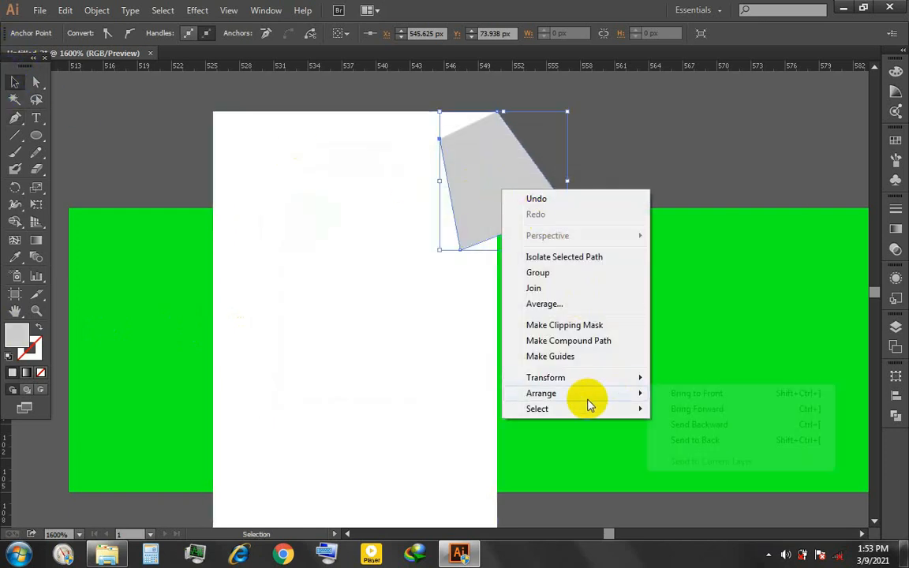
left_click(683, 442)
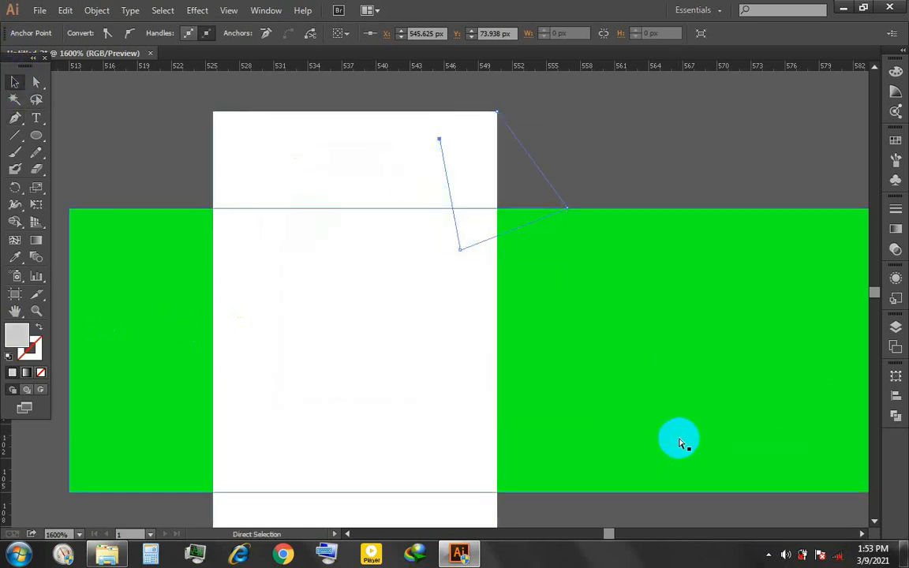
left_click(649, 152)
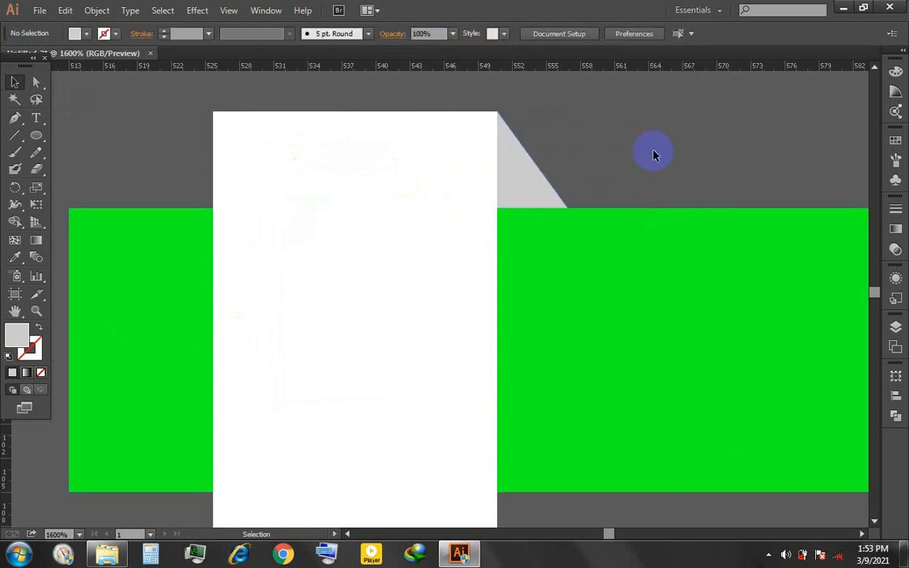
- Group the grey flap with the white ribbon
scroll(652, 155, "down", 5)
scroll(544, 197, "right", 3)
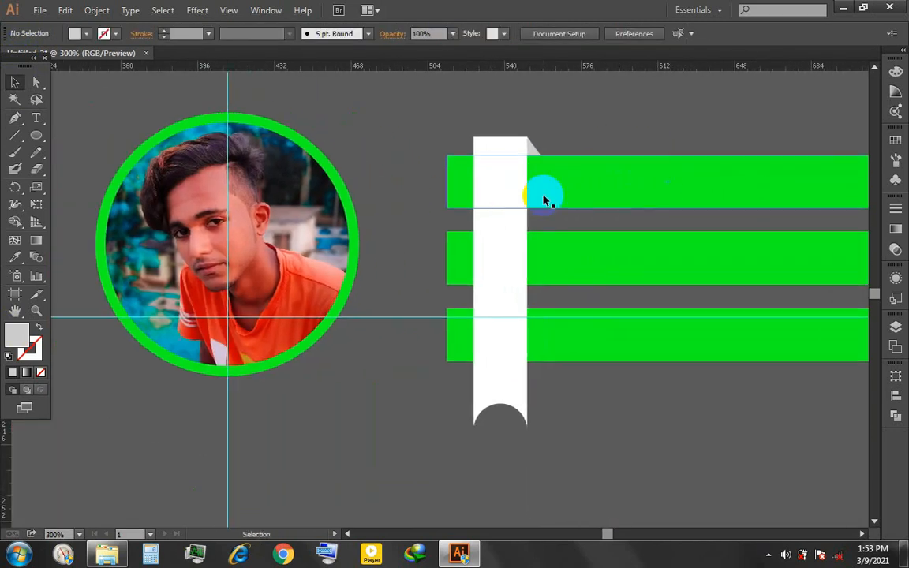
left_click(531, 150)
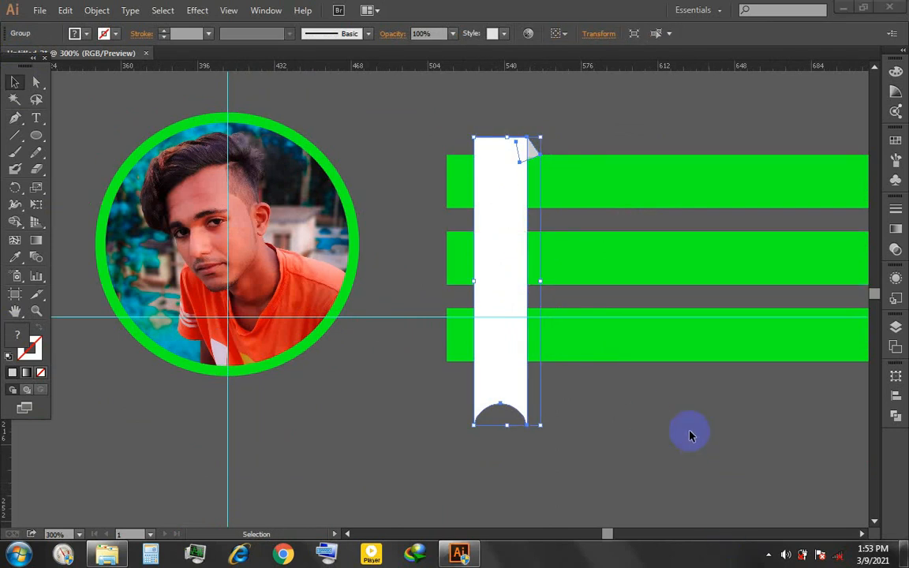
left_click(596, 116)
- Add a text line with the facebook.com profile address on the top green bar
key("t")
left_click_drag(594, 114, 399, 138)
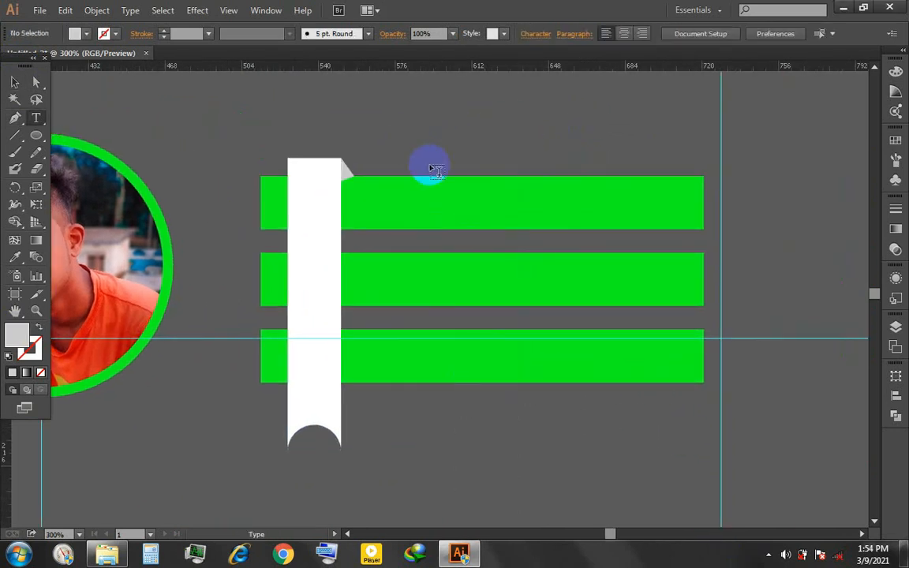
left_click(381, 198)
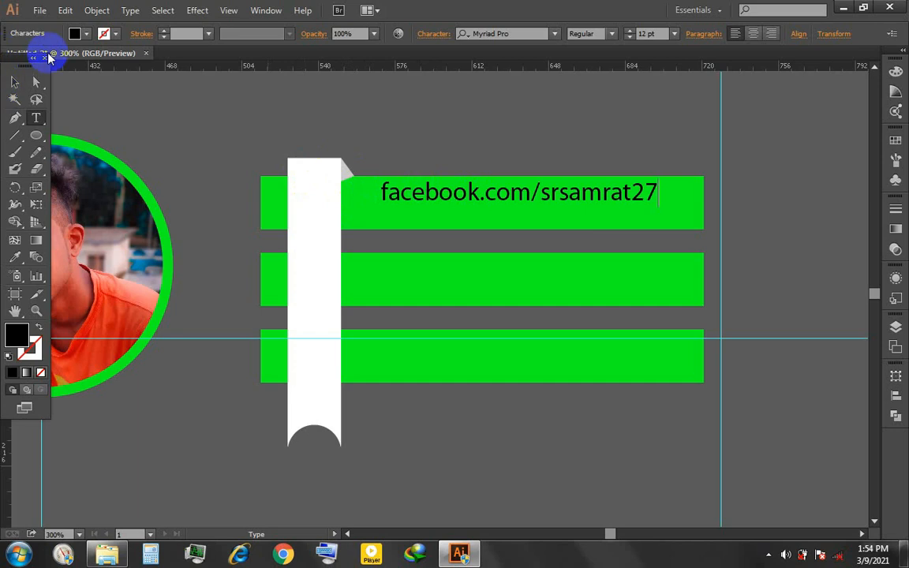
left_click(14, 82)
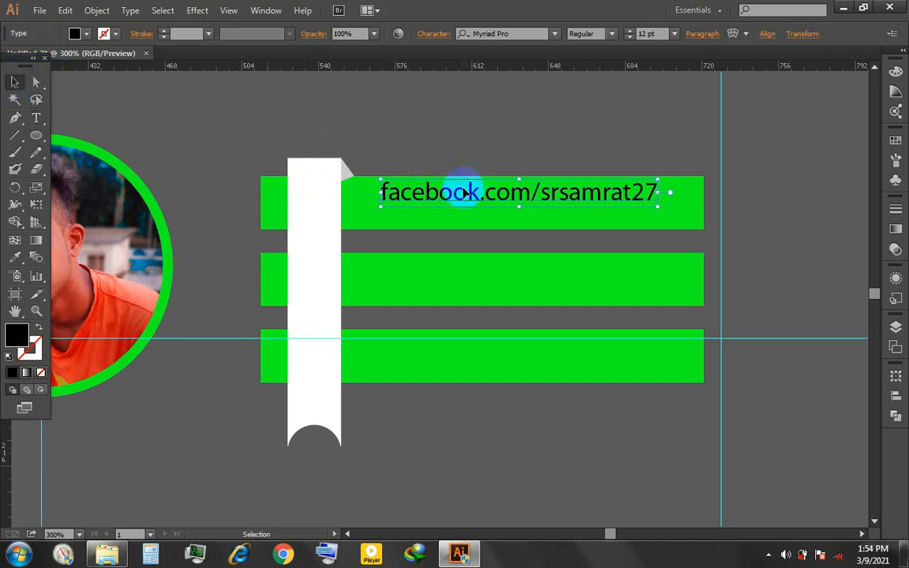
- Replace the username in the address text with "example" so it reads "facebook.com/example"
key("t")
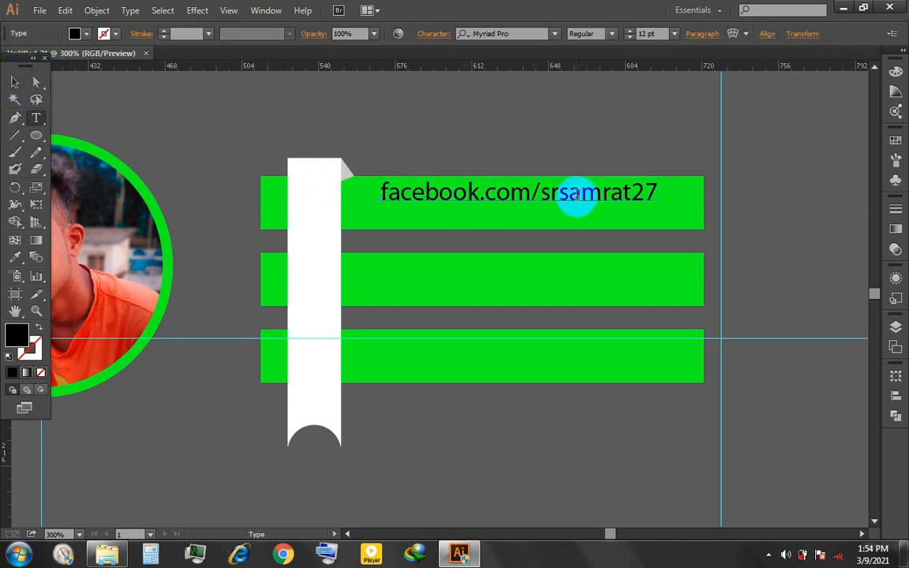
left_click_drag(542, 194, 658, 204)
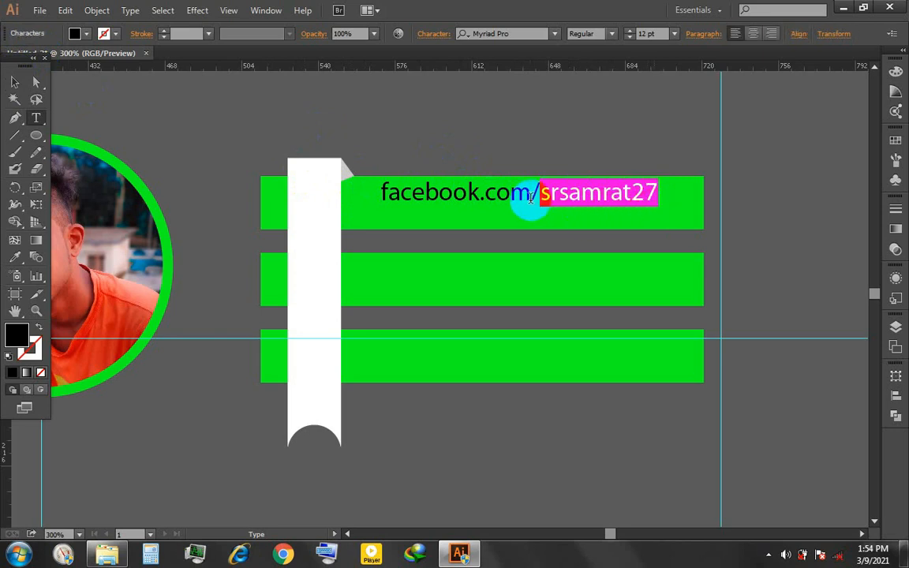
type("example")
- Move the address text onto the middle green bar and place copies of it on the lowest and top bars
left_click(14, 82)
left_click_drag(470, 194, 453, 279)
left_click_drag(453, 279, 462, 356)
key("t")
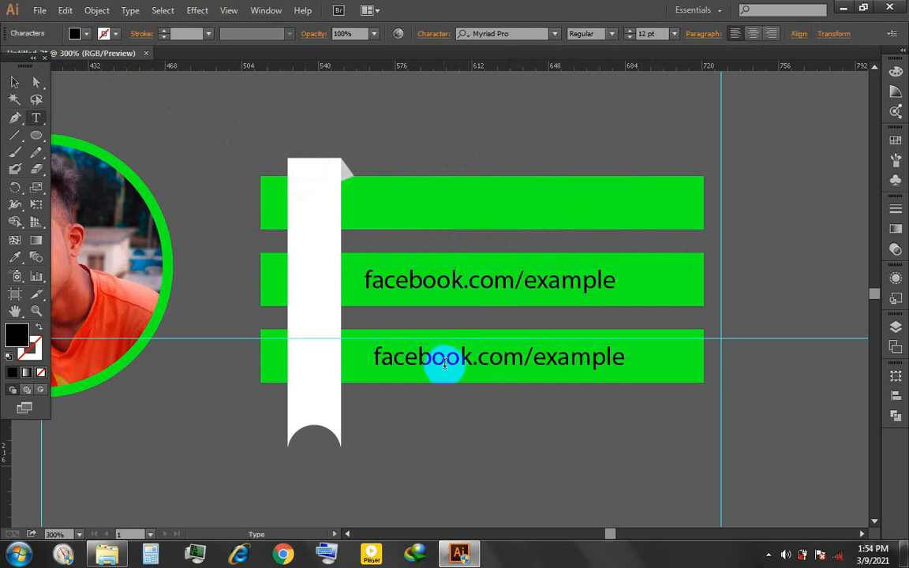
triple_click(444, 361)
left_click(15, 82)
left_click_drag(479, 355, 480, 207)
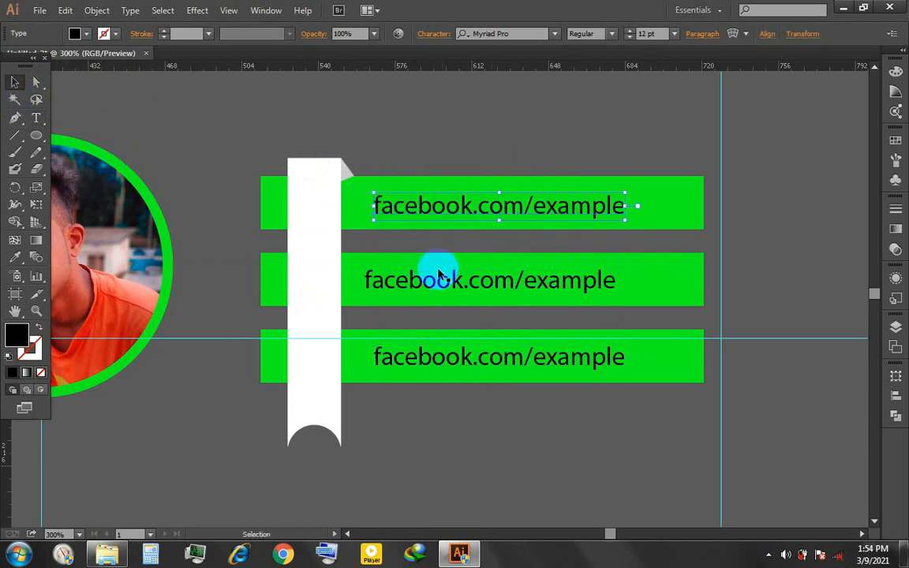
- Replace "facebook" with "youtube" in the address on the lowest green bar
key("t")
double_click(413, 282)
double_click(418, 357)
key("BackSpace")
type("youtube")
- Replace "facebook" with "twitter" in the address on the middle green bar
double_click(413, 280)
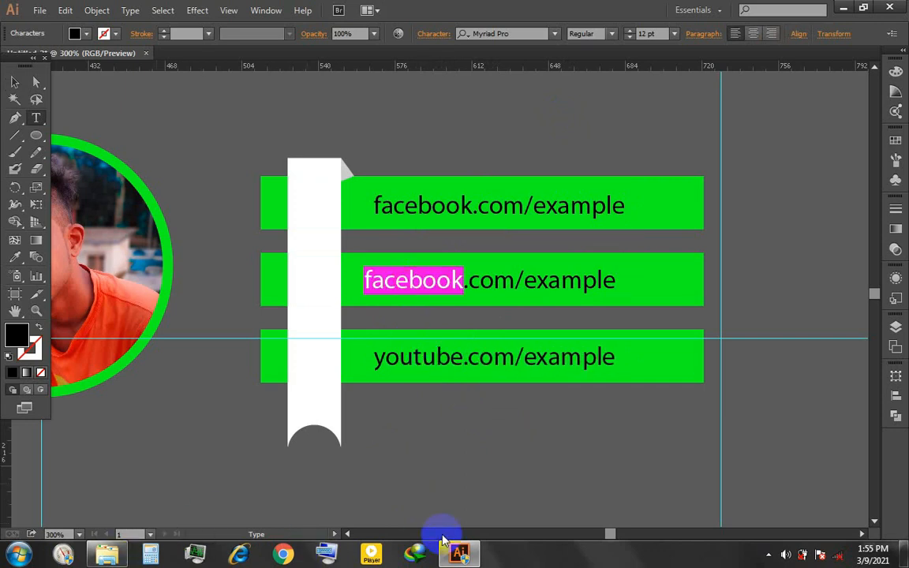
type("linkdi")
key("BackSpace")
key("BackSpace")
key("BackSpace")
key("BackSpace")
key("BackSpace")
key("BackSpace")
type("twitter")
key("Escape")
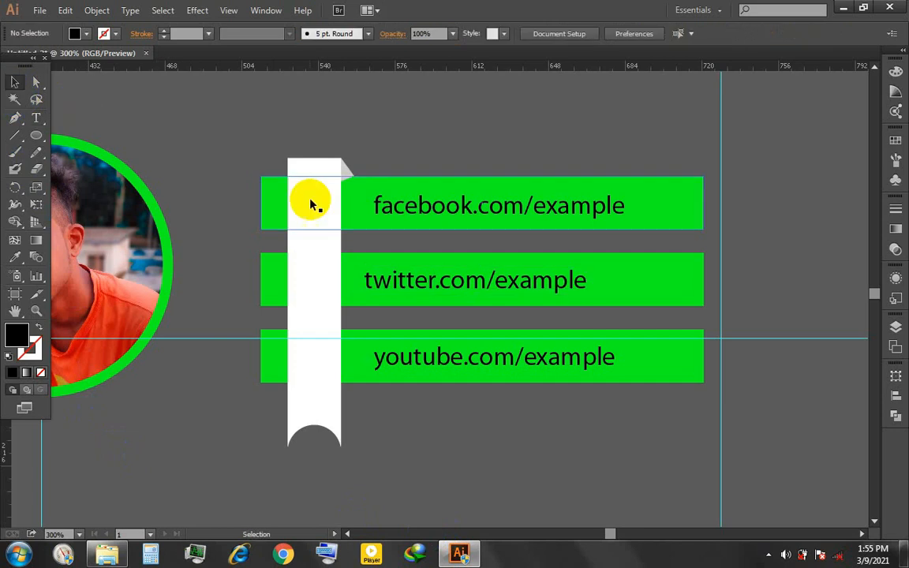
- Set all three address lines to the Roboto font in Regular style
left_click(447, 284)
left_click(457, 203, "shift")
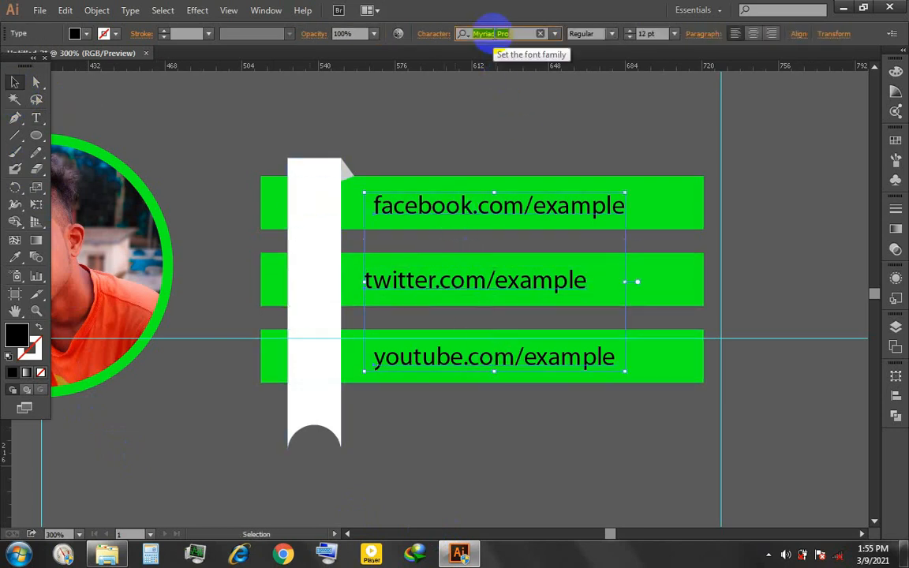
left_click(491, 32)
type("ro")
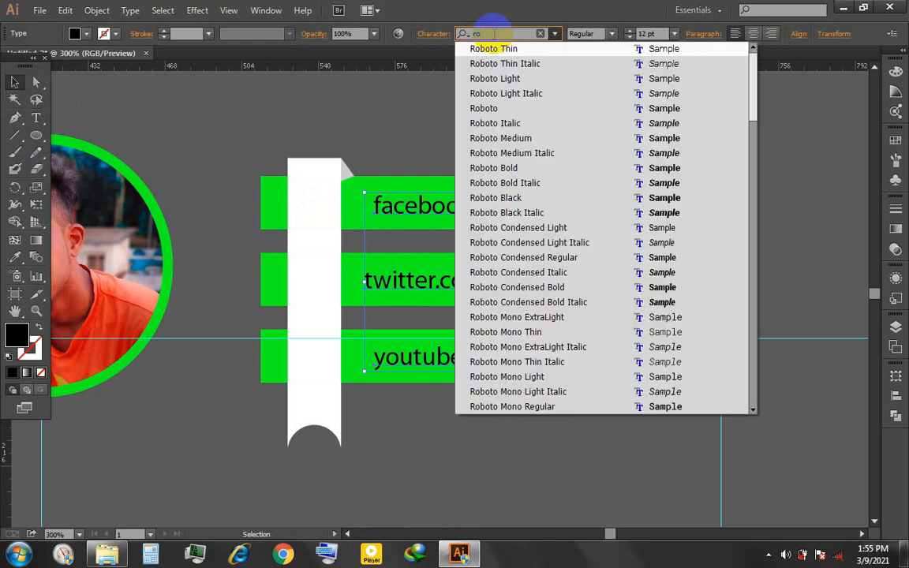
key("Return")
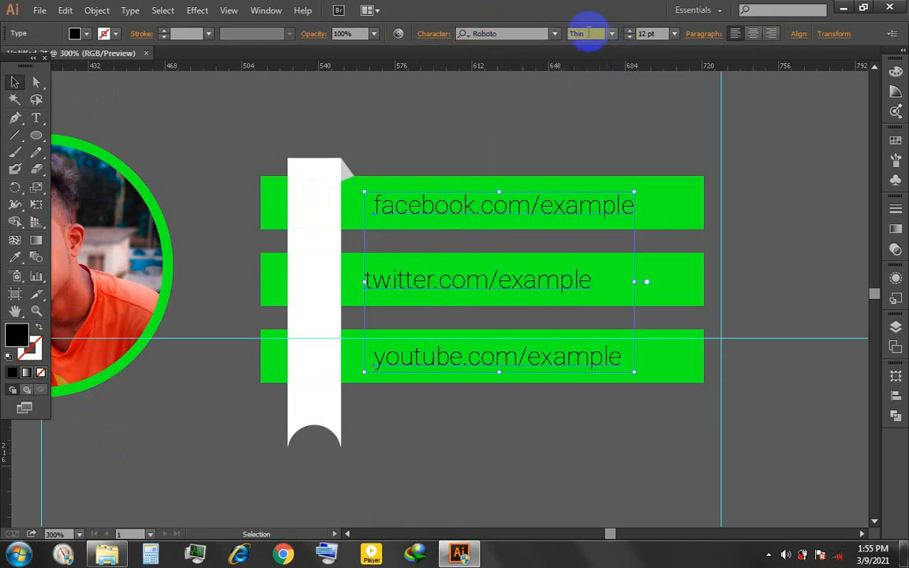
key("Down")
key("Down")
key("Down")
key("Down")
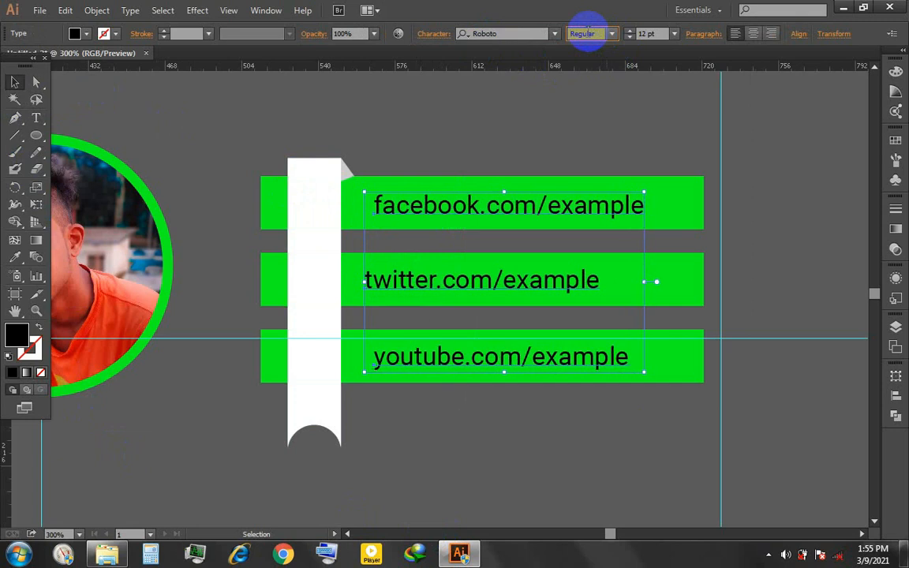
- Fill the three address lines with white
left_click(75, 33)
left_click(28, 61)
left_click(480, 146)
left_click(412, 168)
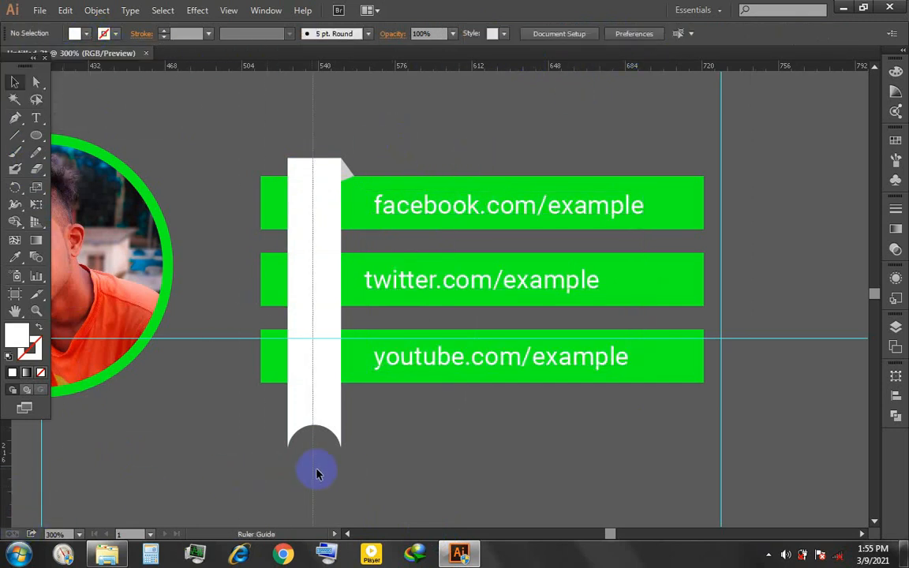
- Align the three address lines by their left edges at the guide beside the white ribbon and remove that guide
left_click(467, 356)
left_click(473, 284, "shift")
left_click(478, 213, "shift")
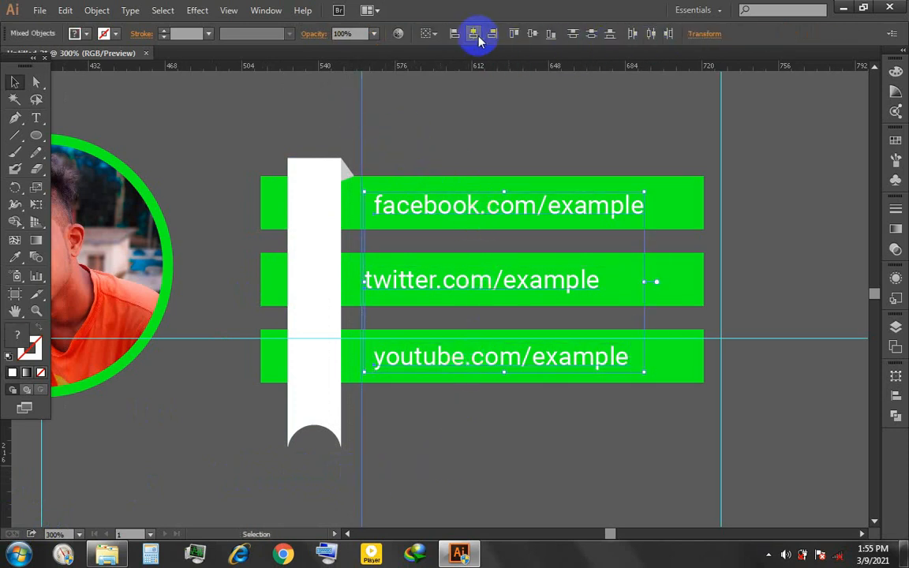
left_click(455, 33)
left_click_drag(405, 118, 330, 113)
key("Delete")
- Set the three white address lines to the Roboto Medium style
left_click(539, 357)
left_click(477, 283, "shift")
left_click(427, 213, "shift")
double_click(22, 338)
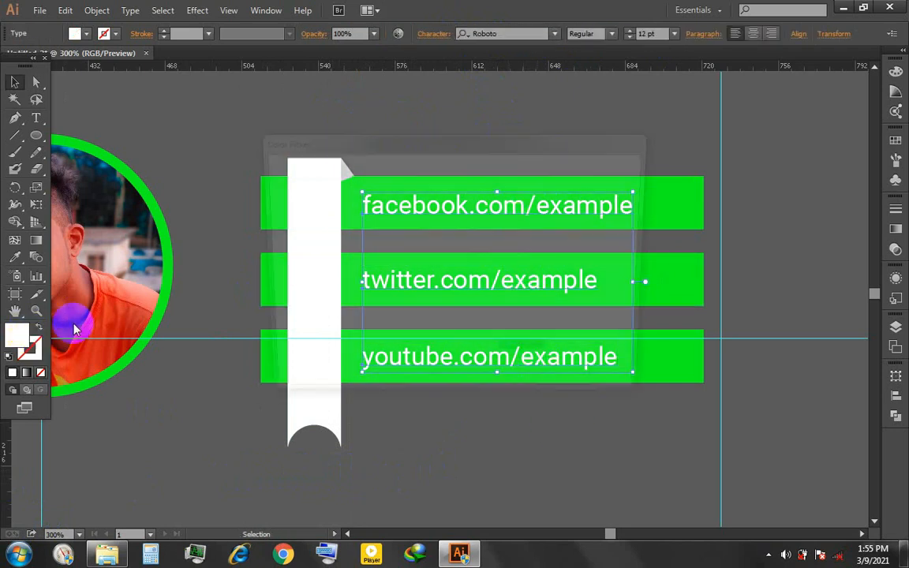
left_click(605, 187)
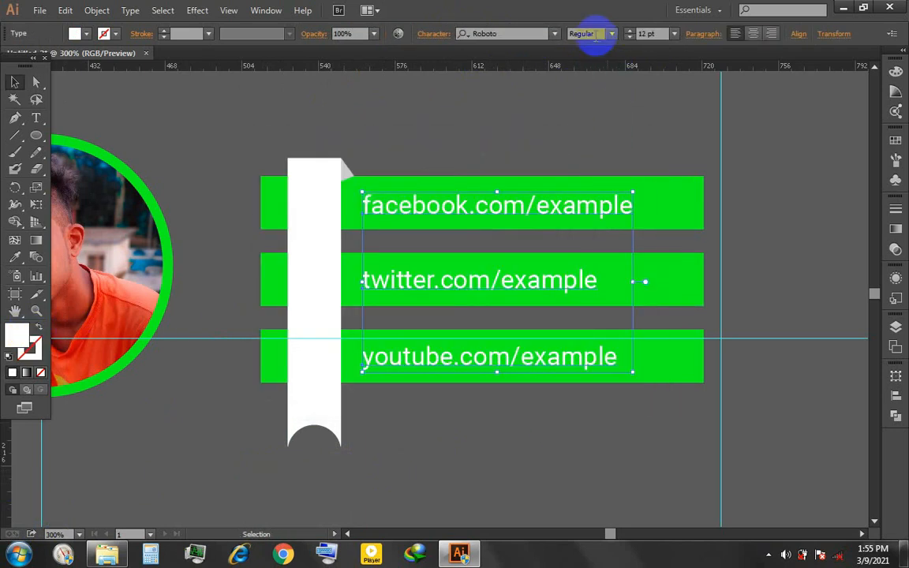
key("Down")
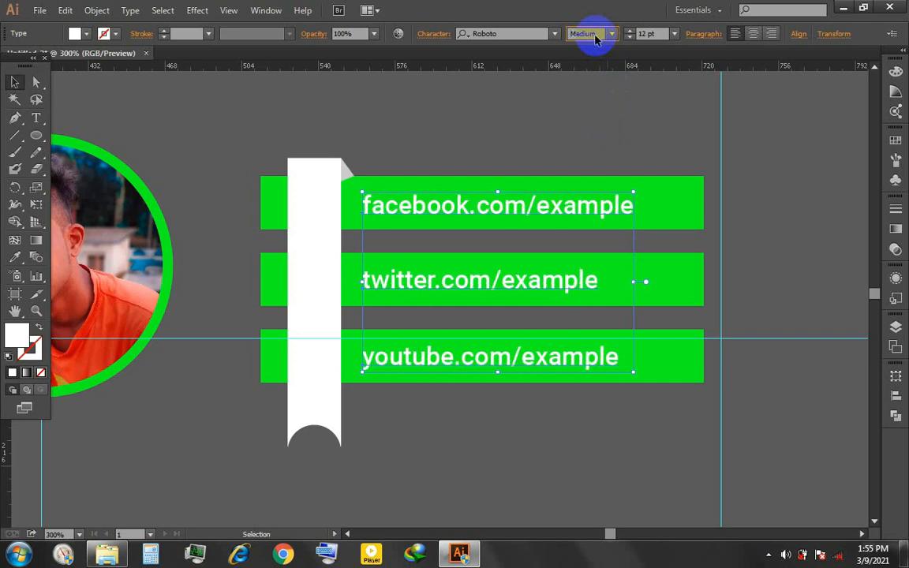
- Group the three green bars, their address lines and the white ribbon
left_click(577, 98)
key("ctrl+minus")
key("ctrl+minus")
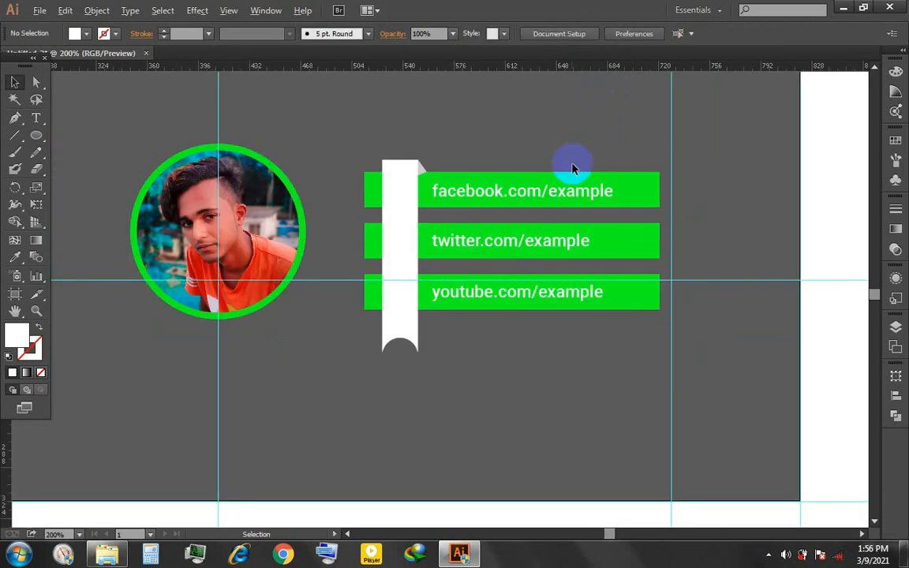
left_click_drag(417, 274, 465, 313)
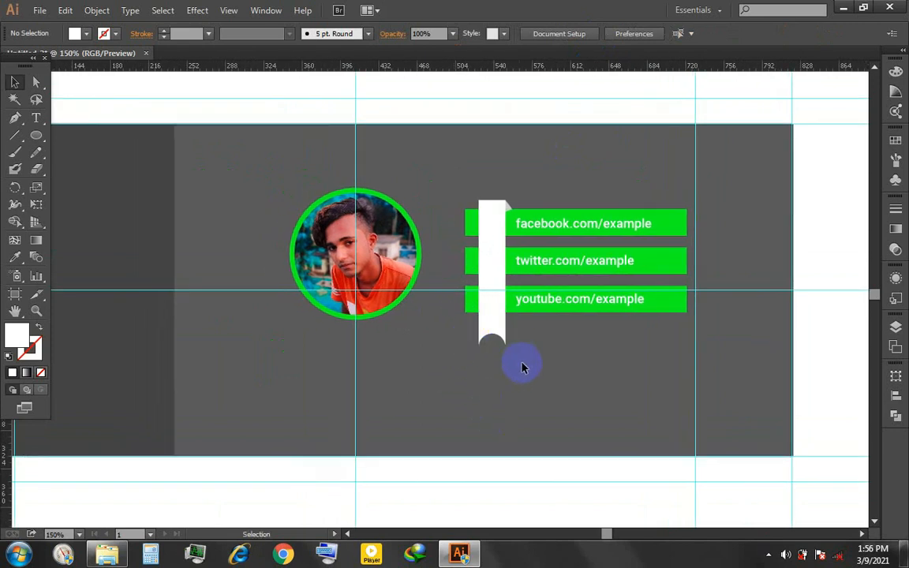
left_click_drag(609, 220, 661, 199)
key("ctrl+g")
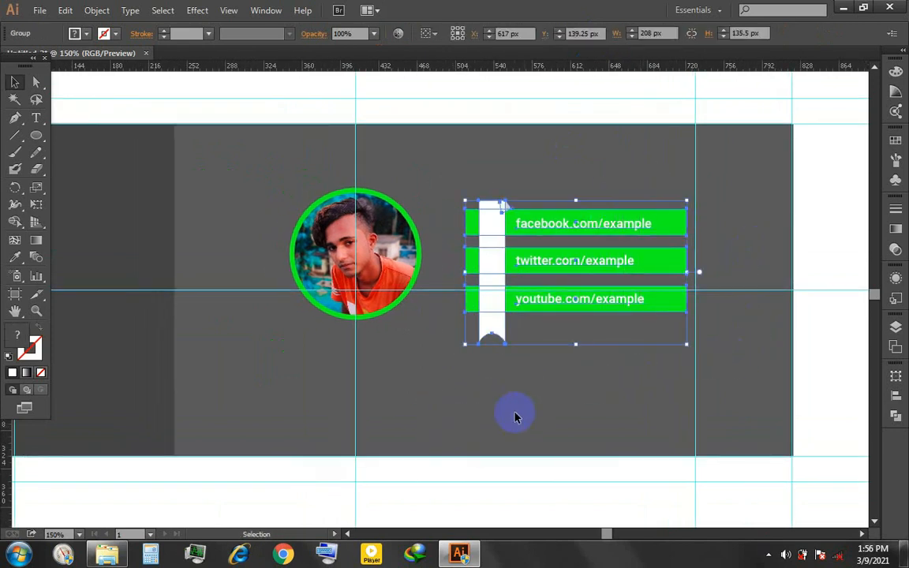
- Move the contact bar group and the green-ringed profile photo slightly down and to the left
left_click_drag(570, 298, 568, 308)
left_click_drag(370, 261, 362, 267)
left_click(410, 375)
- Widen the dark grey panel slightly toward the profile photo
left_click_drag(221, 354, 430, 354)
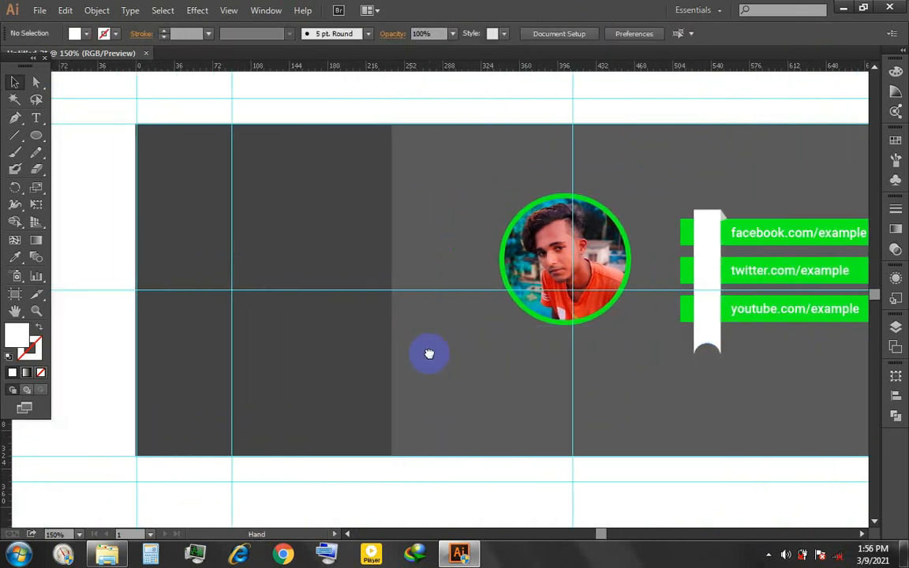
left_click(369, 344)
left_click_drag(393, 293, 401, 292)
left_click(513, 349)
- Draw a rectangle about 135 × 21 px across the lower part of the profile photo and fill it with the bars' green
scroll(543, 345, "up", 1)
left_click_drag(546, 341, 293, 338)
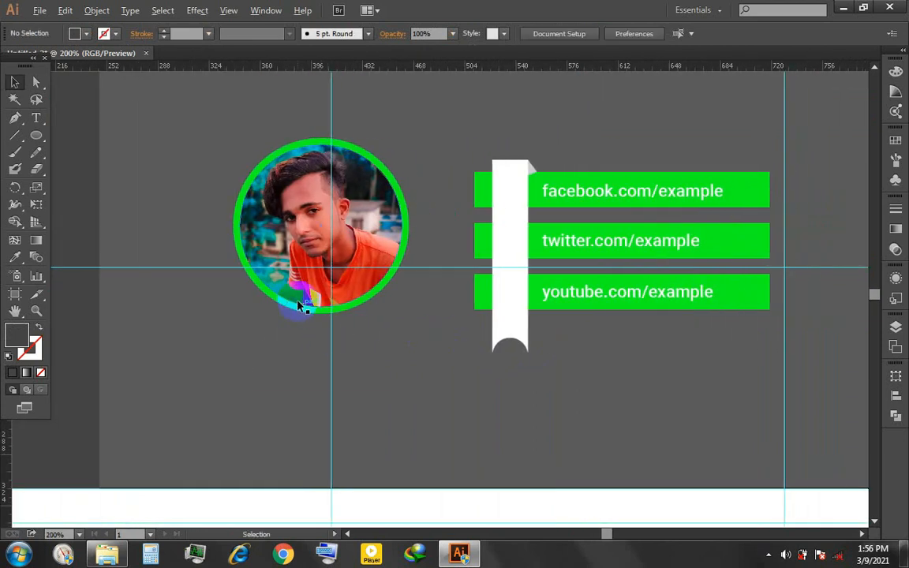
scroll(300, 306, "up", 1)
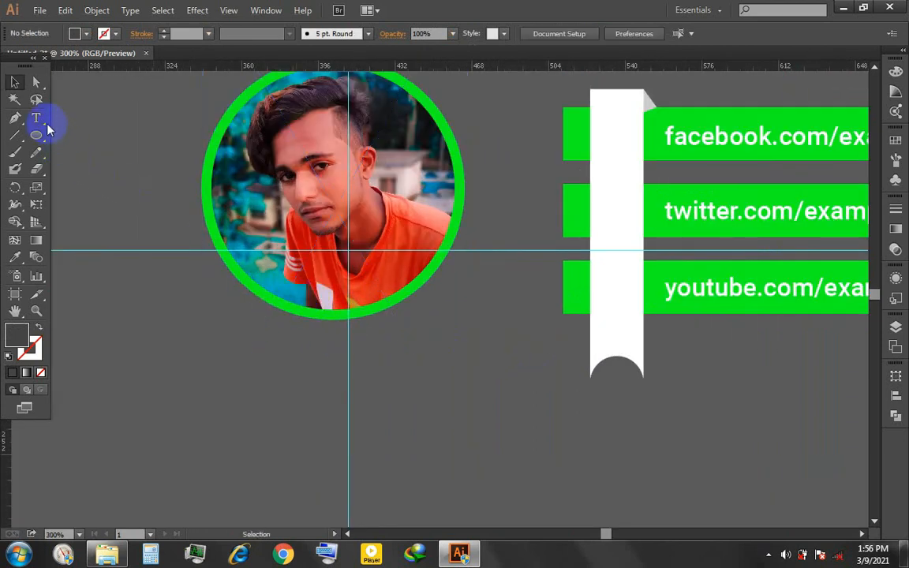
left_click_drag(42, 138, 73, 132)
left_click_drag(196, 254, 479, 296)
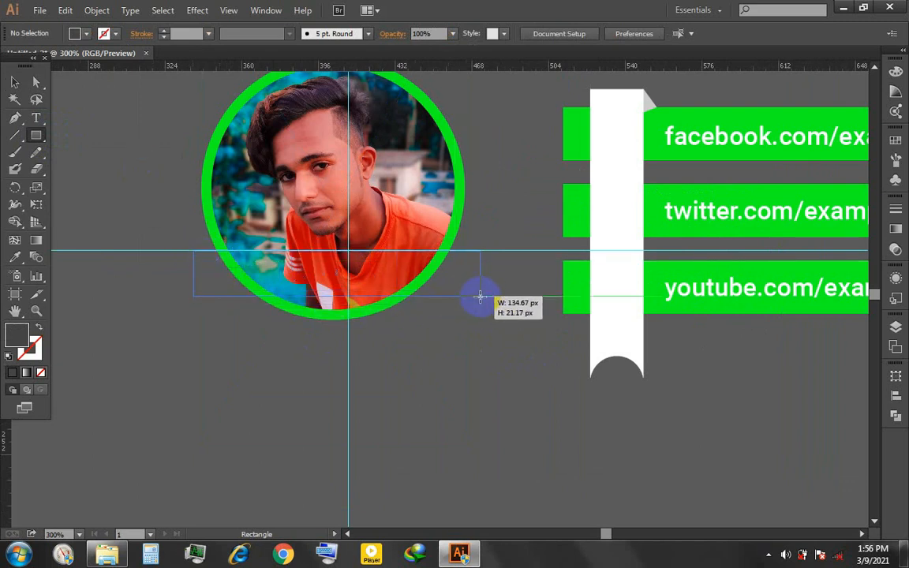
left_click_drag(483, 299, 483, 298)
key("i")
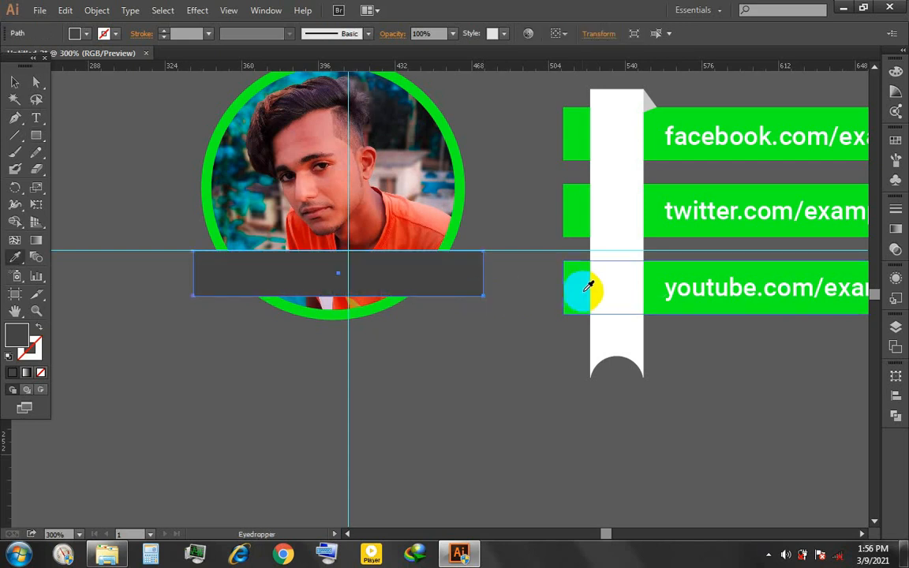
left_click(584, 290)
- Centre the profile photo with its ring and the green banner horizontally on the artboard
left_click(320, 150)
left_click(168, 34)
left_click(197, 80)
left_click(213, 36)
left_click(180, 150)
left_click(355, 270)
left_click(603, 34)
left_click(521, 170)
left_click(438, 284)
- Make the green banner across the photo slightly taller and nudge it upward
left_click_drag(348, 297, 348, 303)
left_click_drag(434, 273, 437, 277)
key("Up")
key("Up")
key("Up")
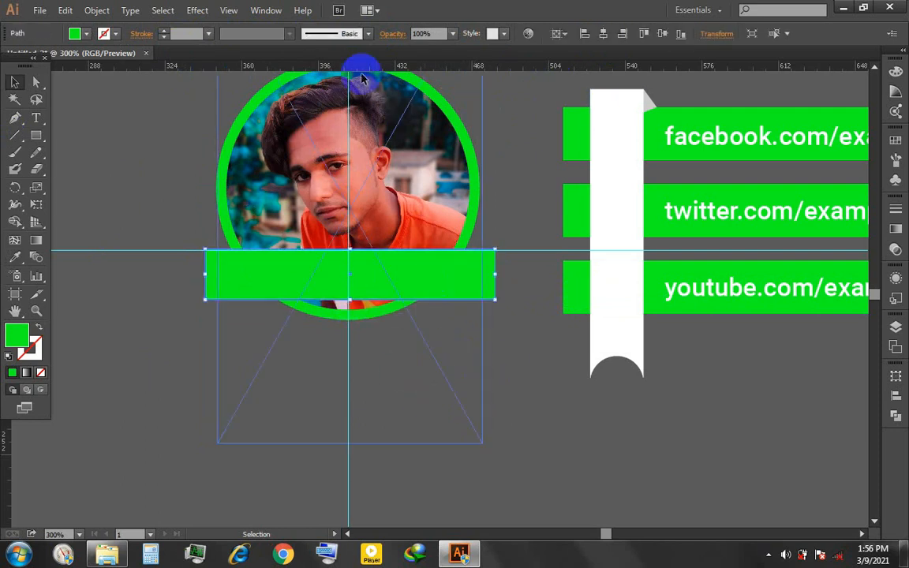
- Narrow the green banner slightly and centre it horizontally again
left_click_drag(496, 275, 488, 275)
left_click(605, 34)
left_click(464, 497)
- Try the ribbon's white as the fill of the banner across the photo
left_click(385, 288)
key("i")
left_click(636, 248)
left_click(16, 83)
left_click(308, 419)
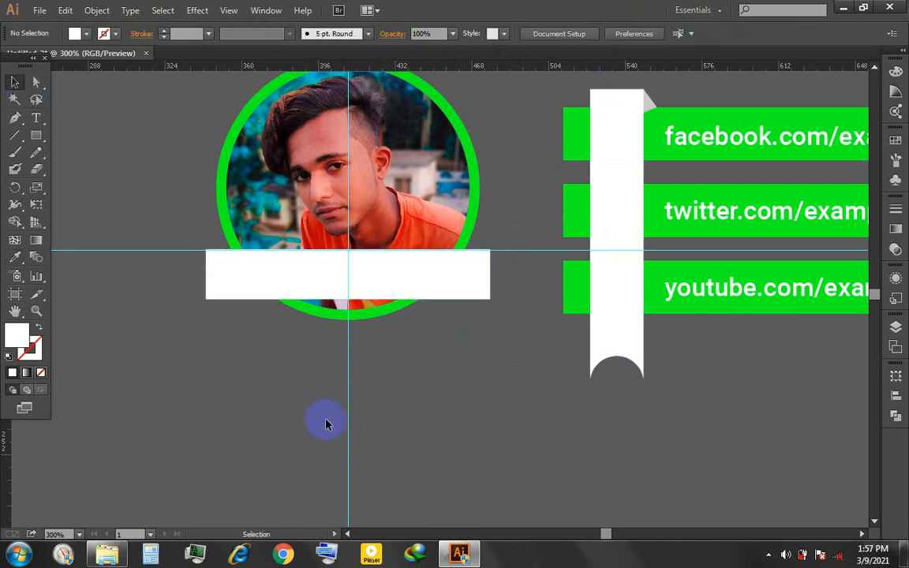
left_click(469, 286)
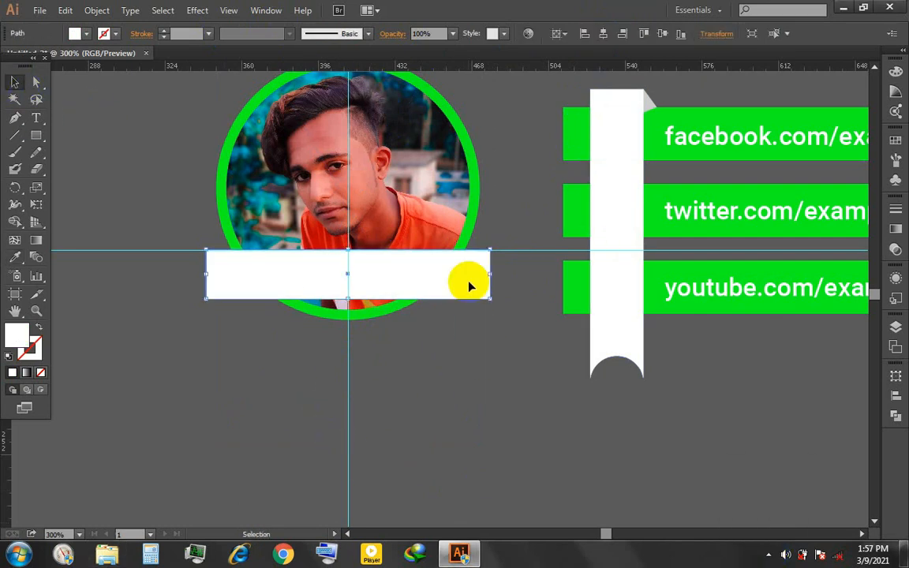
left_click(620, 214)
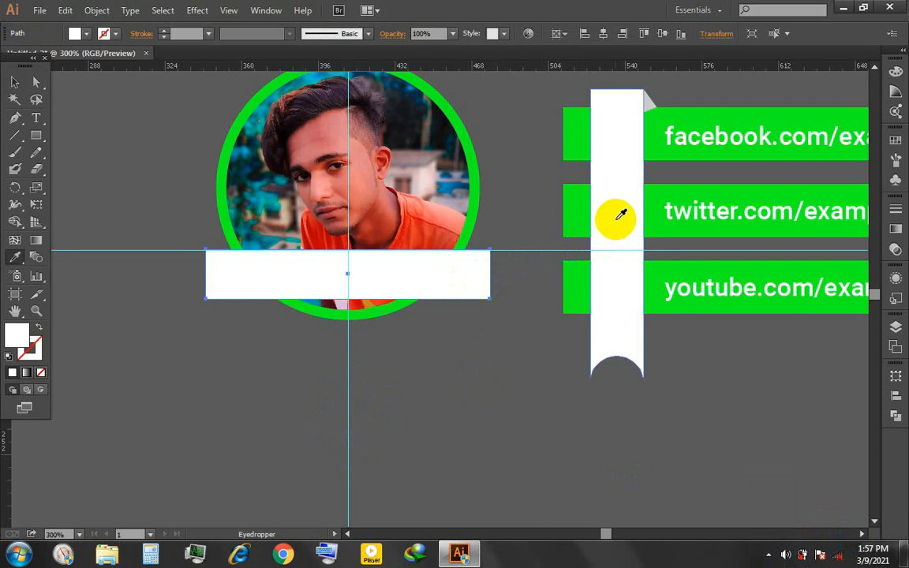
left_click(15, 82)
- Fill the banner across the photo with the green sampled from a contact bar
left_click(150, 213)
left_click(258, 293)
key("i")
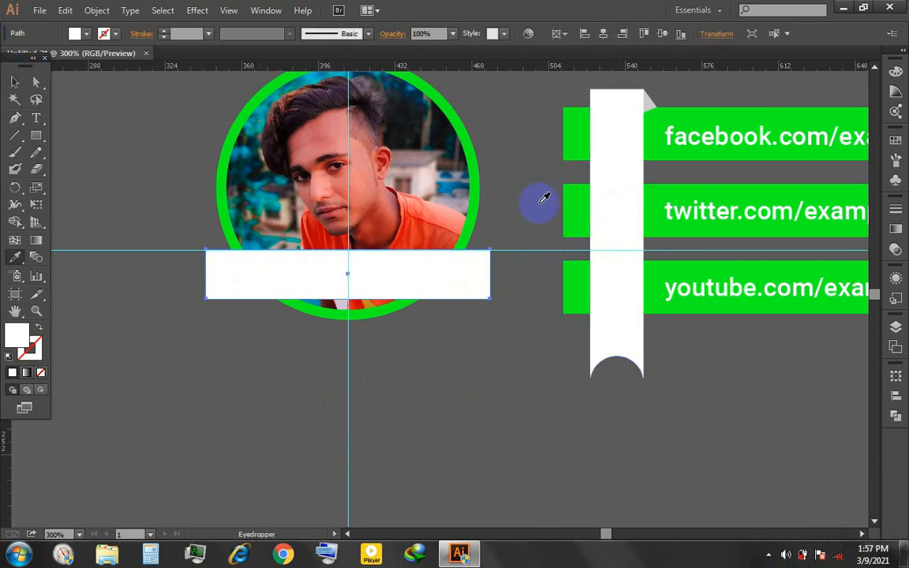
left_click(575, 204)
left_click(168, 379)
- Draw a small fold shape from the banner's upper left corner up to the photo ring and fill it with darker green
scroll(206, 252, "up", 4)
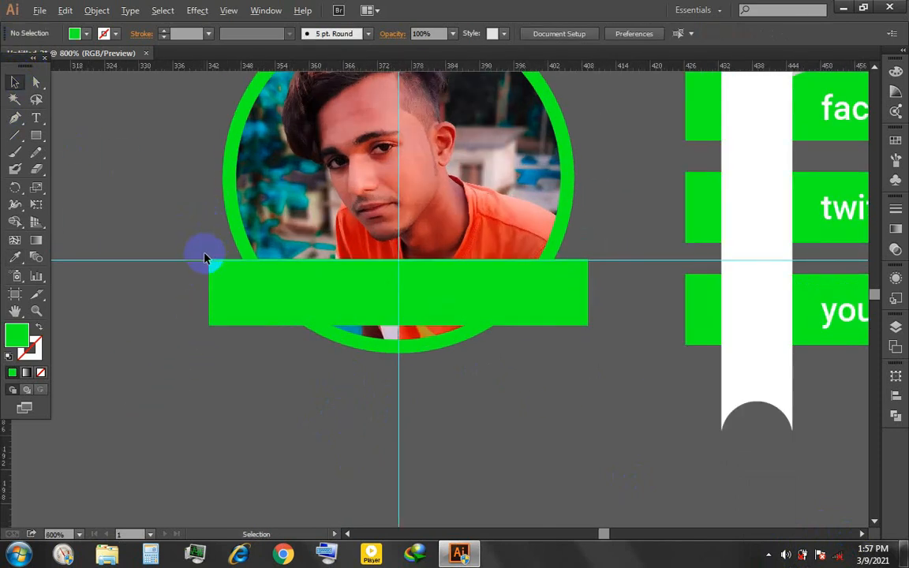
key("p")
left_click(220, 268)
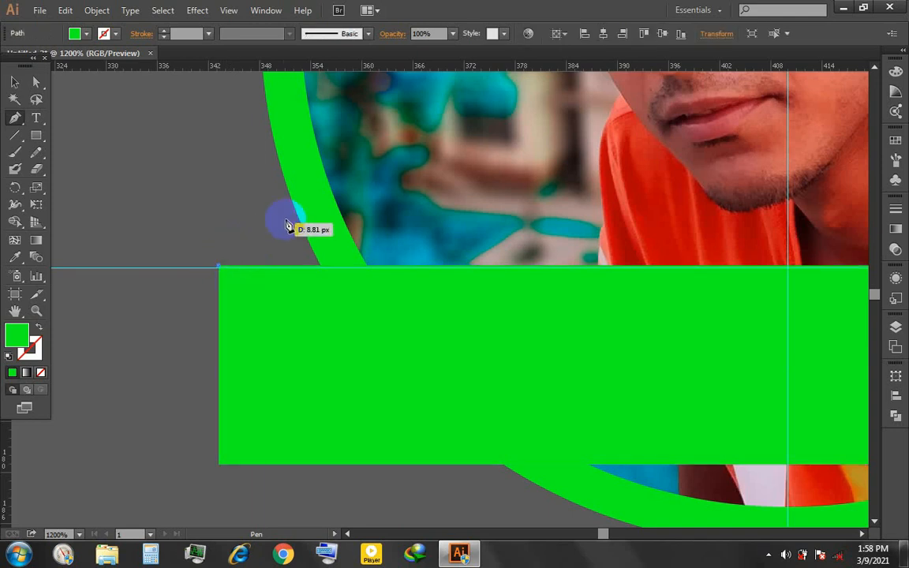
left_click(296, 210)
left_click(356, 296)
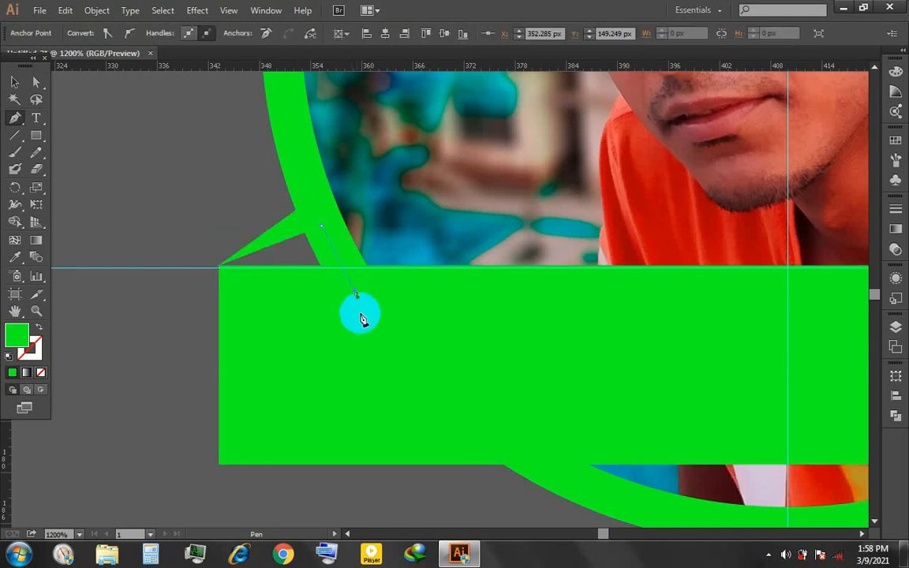
double_click(18, 336)
left_click(437, 241)
left_click(605, 186)
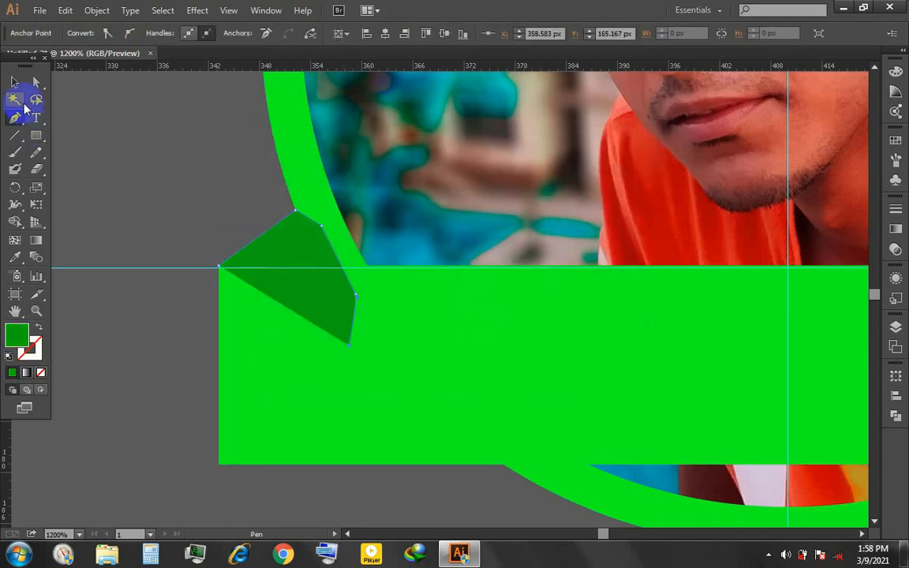
- Send the dark green fold behind the banner and the photo ring, and brighten its fill slightly
left_click(15, 82)
key("ctrl+[")
double_click(17, 335)
left_click(434, 228)
left_click(605, 186)
left_click(361, 479)
left_click(311, 245)
key("ctrl+]")
key("ctrl+[")
key("ctrl+[")
left_click(406, 495)
- Adjust the peak anchor point of the left fold so it meets the outer edge of the photo ring
scroll(405, 496, "down", 2)
left_click_drag(737, 407, 643, 393)
scroll(302, 361, "up", 2)
left_click(209, 355)
key("a")
left_click_drag(218, 320, 217, 331)
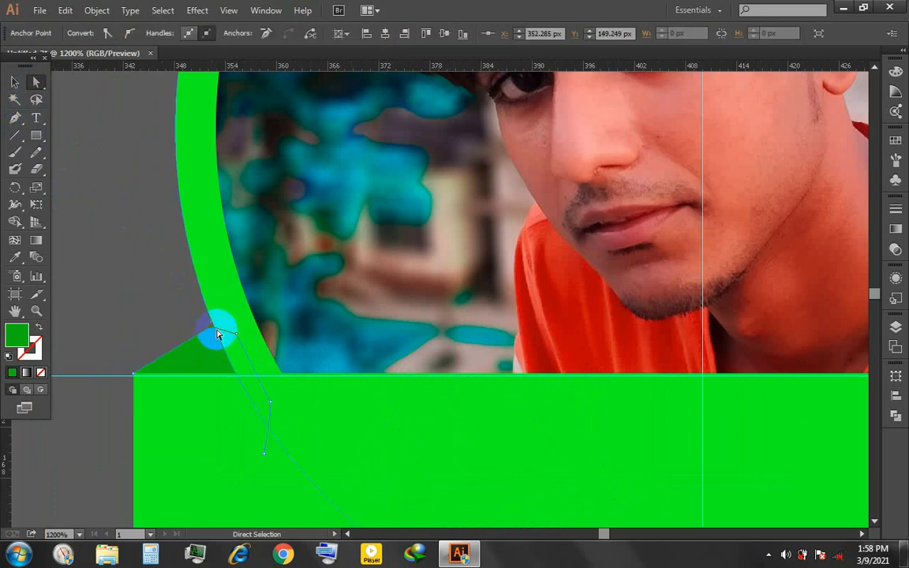
left_click(194, 341)
- Draw a matching fold shape from the banner's upper right corner to the photo ring, its peak level with the left fold
left_click_drag(819, 406, 300, 381)
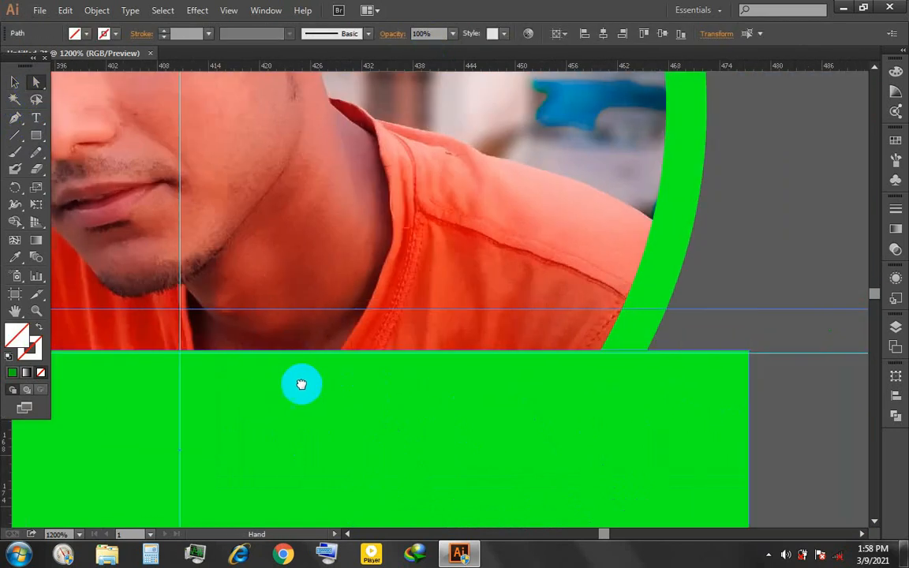
key("p")
left_click(742, 353)
left_click(662, 310)
left_click(618, 357)
left_click(641, 403)
left_click(742, 353)
- Fill the right fold with the left fold's dark green and send it behind the banner and the photo ring
scroll(569, 434, "down", 1)
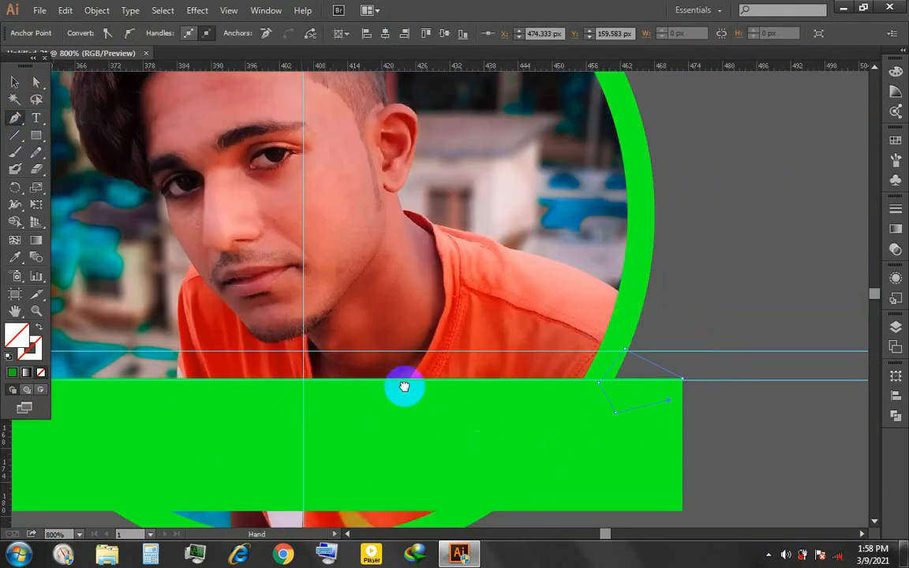
left_click_drag(404, 385, 663, 389)
key("i")
left_click(236, 372)
left_click_drag(737, 375, 357, 362)
key("ctrl+[")
key("ctrl+[")
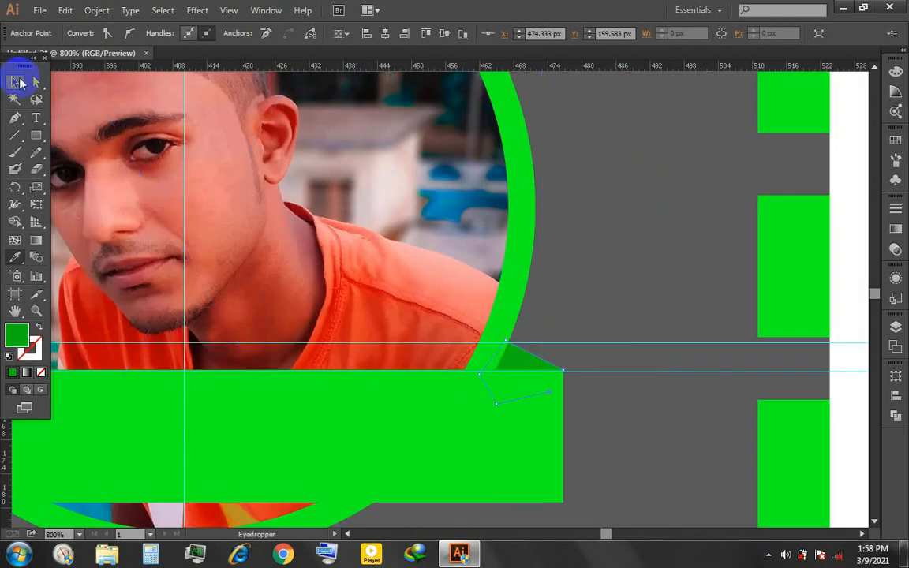
left_click(18, 82)
left_click(635, 344)
- Try to remove the horizontal guide at the height of the fold peaks, undoing the first move
left_click_drag(636, 343, 616, 99)
key("ctrl+z")
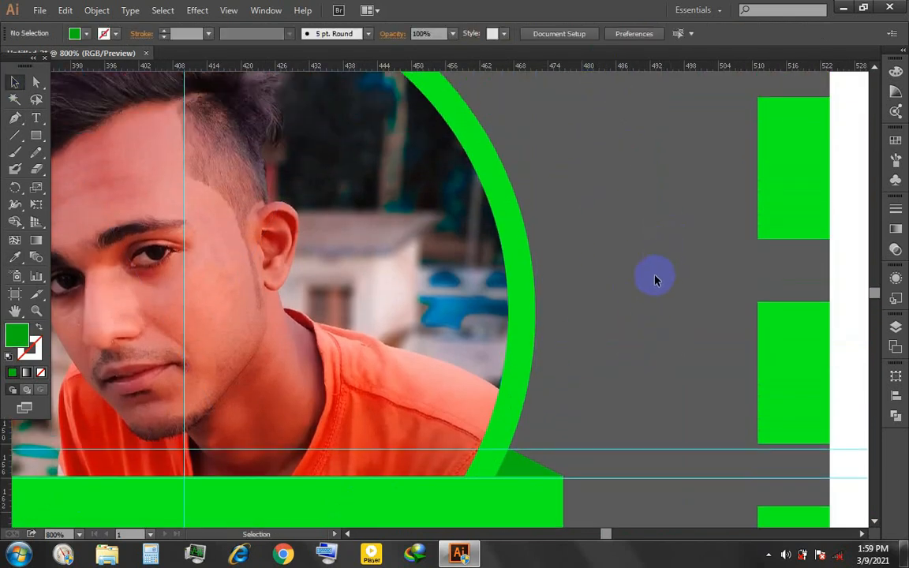
left_click_drag(600, 453, 601, 71)
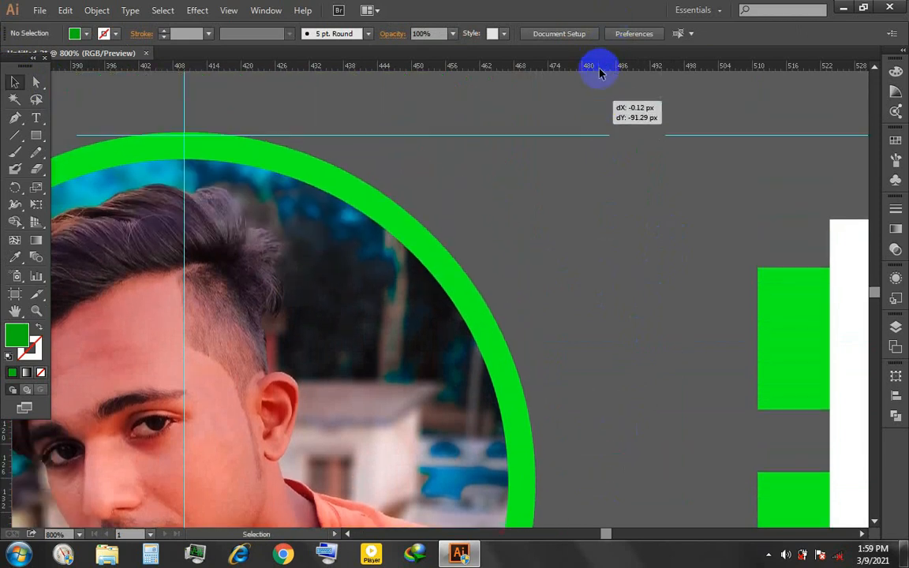
key("Delete")
scroll(650, 299, "down", 3)
left_click_drag(611, 314, 590, 268)
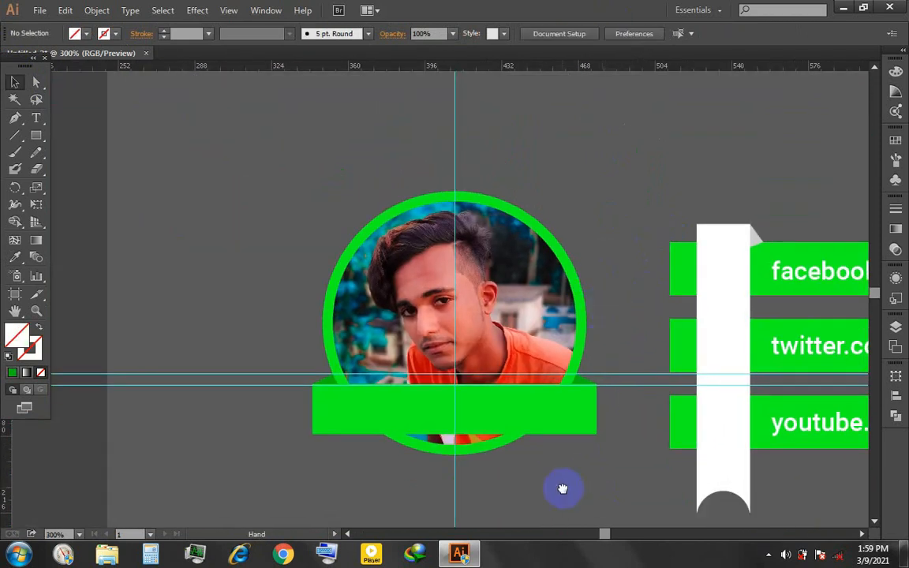
- Delete the two horizontal guides at the fold peaks and along the banner's upper edge
left_click_drag(564, 488, 605, 443)
left_click(565, 374)
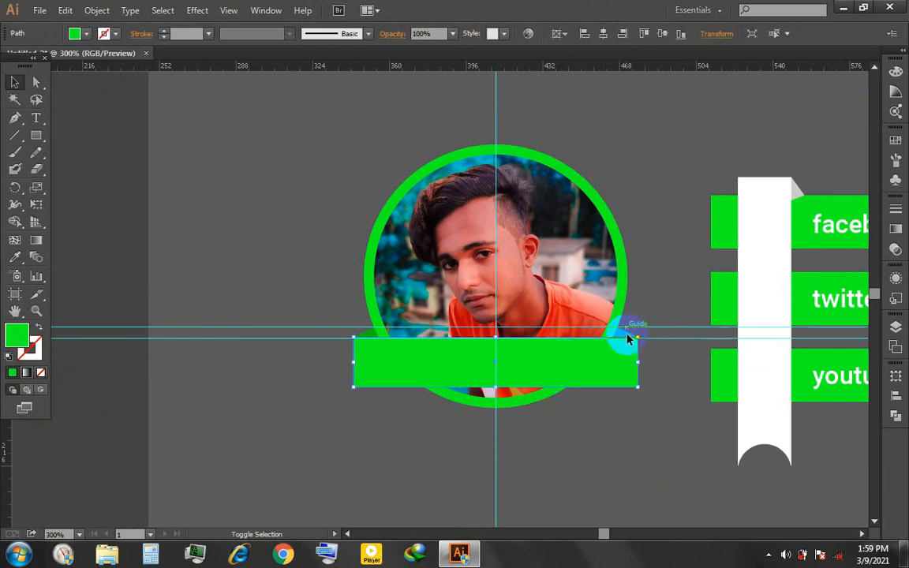
left_click(676, 322)
left_click_drag(677, 327, 597, 69)
left_click_drag(647, 328, 598, 60)
key("Delete")
left_click(674, 340)
key("Delete")
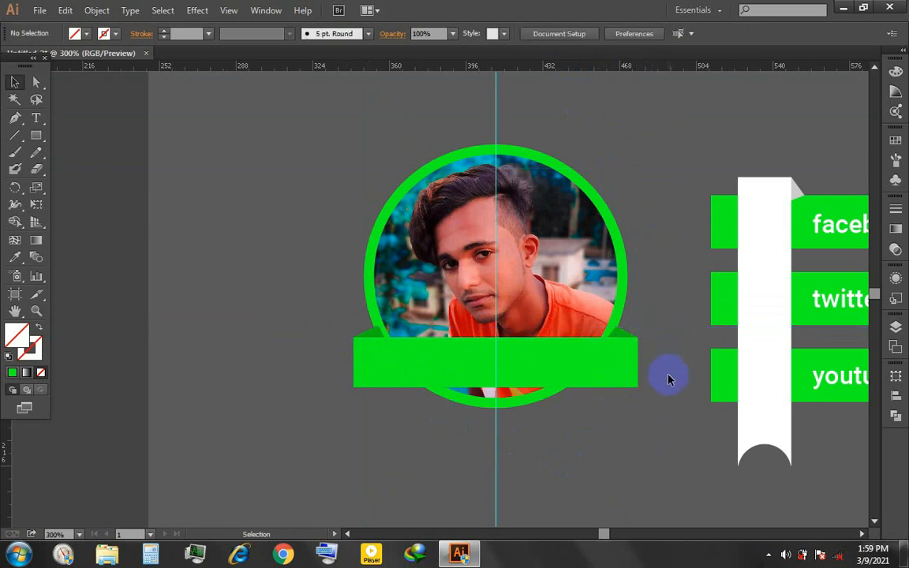
- Group the green banner with its two dark green folds
scroll(656, 447, "down", 1)
scroll(612, 326, "up", 1)
left_click(623, 317)
right_click(622, 314)
left_click(676, 397)
left_click(680, 403)
right_click(597, 356)
left_click(569, 347)
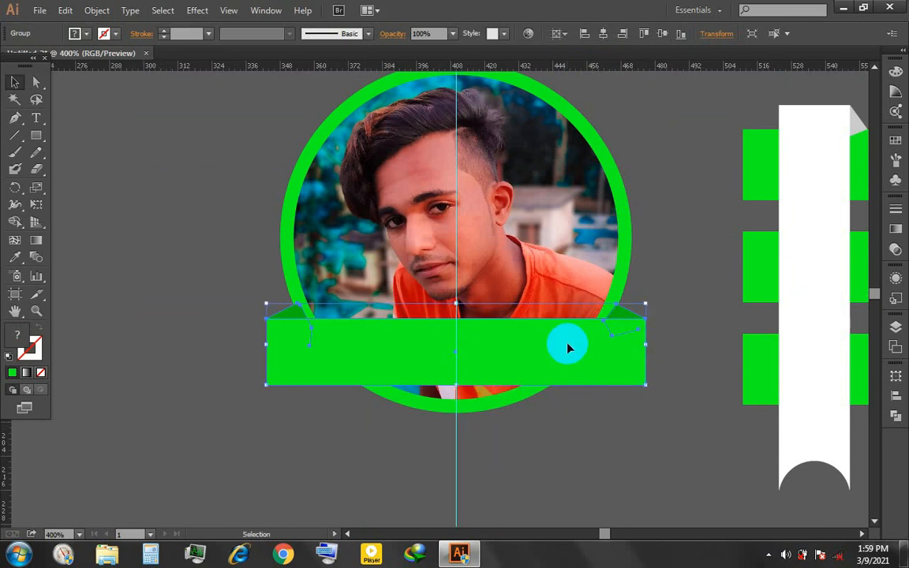
- Send the banner group to the back, then bring it forward until it lies in front of the photo ring
right_click(569, 348)
mouse_move(615, 467)
left_click(783, 513)
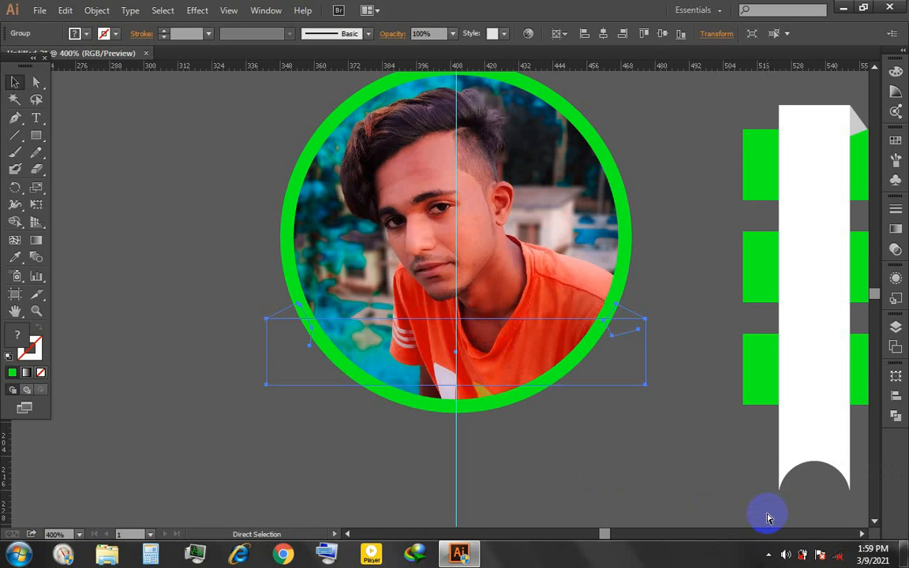
key("ctrl+bracketright")
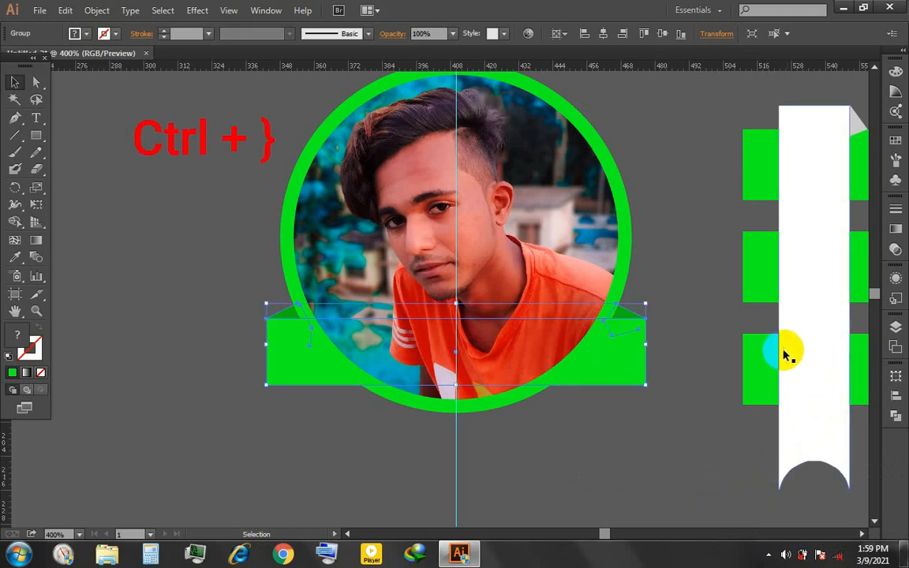
left_click(655, 308)
scroll(643, 324, "down", 1)
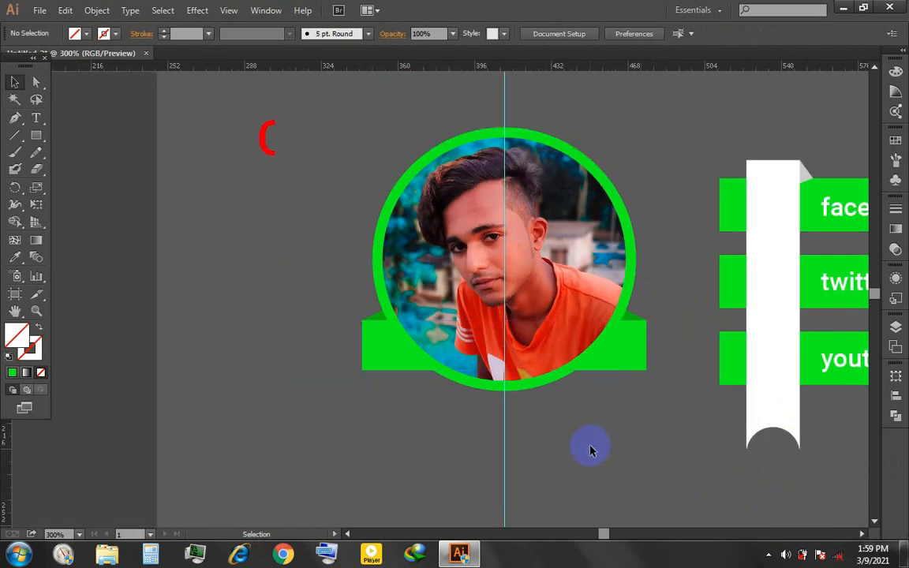
left_click(621, 363)
key("ctrl+bracketright")
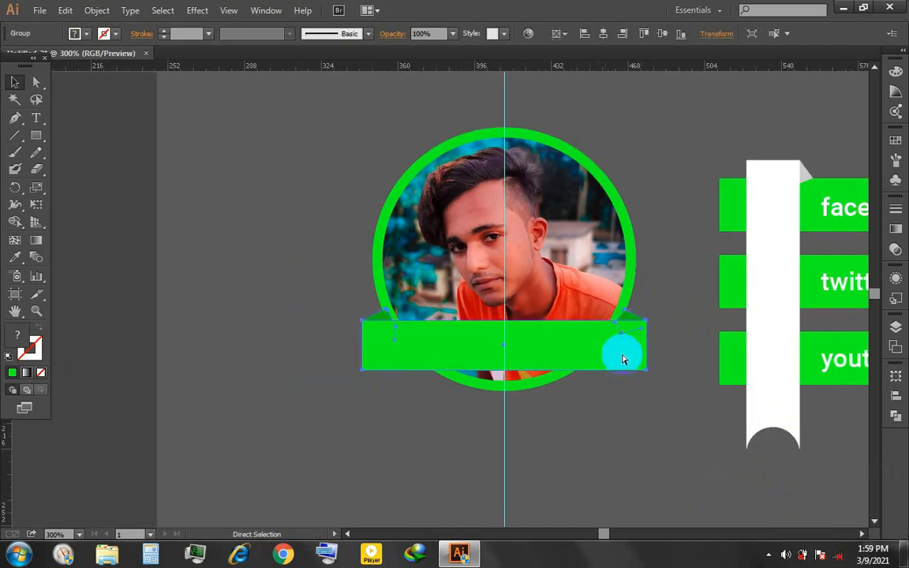
key("ctrl")
key("ctrl+bracketleft")
key("ctrl+bracketright")
- Ungroup the banner and its two folds
right_click(623, 356)
left_click(734, 438)
left_click(693, 399)
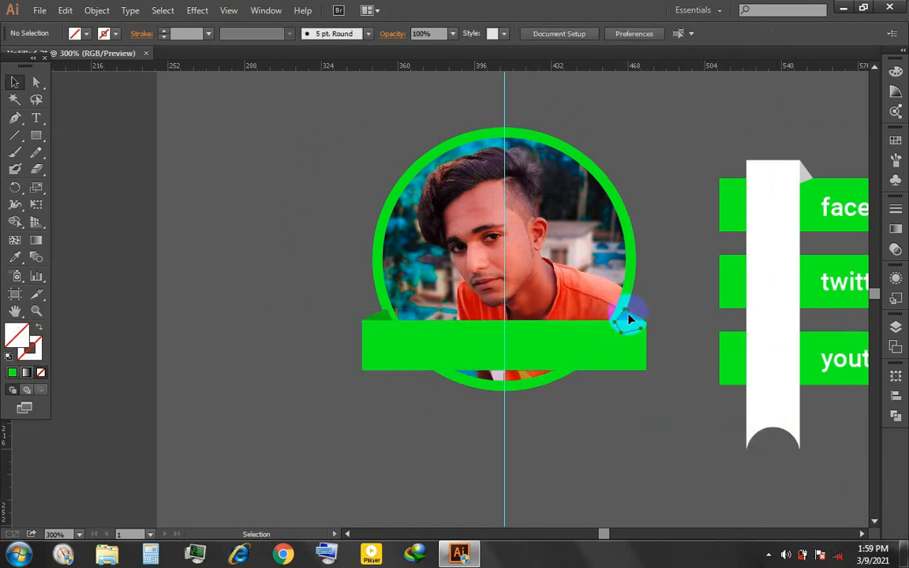
- Send the two dark green folds behind the photo ring, keeping the banner in front
left_click(629, 318)
scroll(630, 322, "left", 1)
scroll(631, 322, "up", 2)
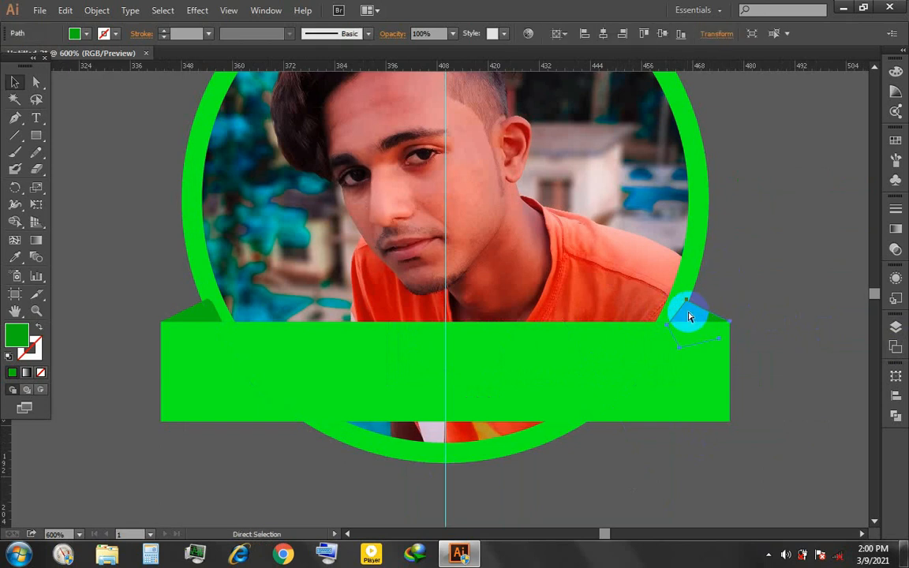
key("v")
left_click(170, 455)
scroll(171, 455, "down", 1)
- Add the person's name in capitals as a text line on the green banner and fill it white
type("t")
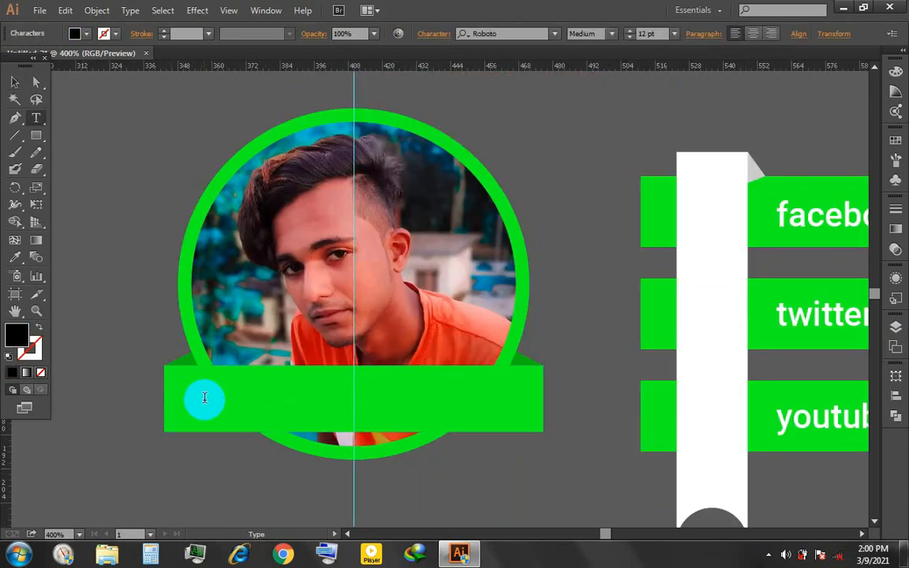
type("MRAT")
left_click_drag(204, 388, 388, 388)
left_click(83, 34)
left_click(29, 57)
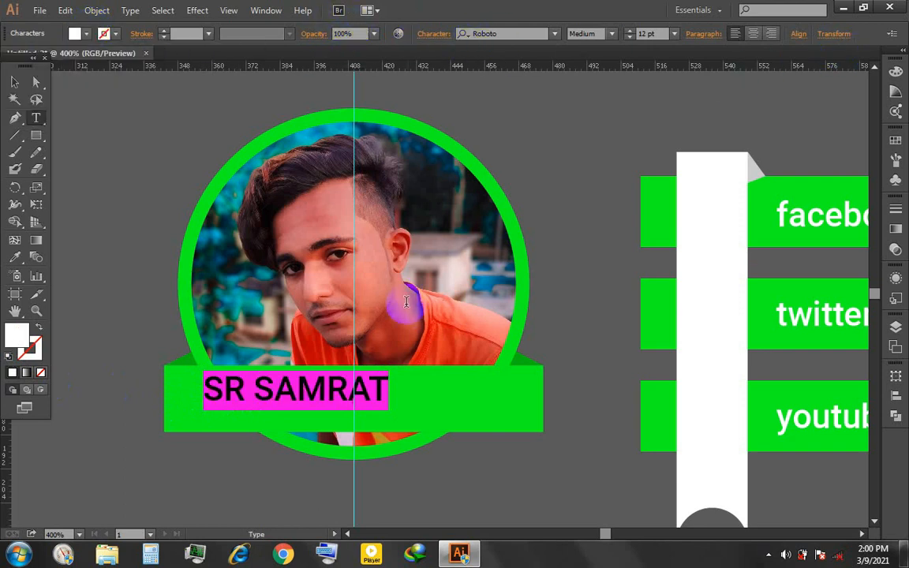
- Set the tracking of the banner name text to 100
left_click(313, 33)
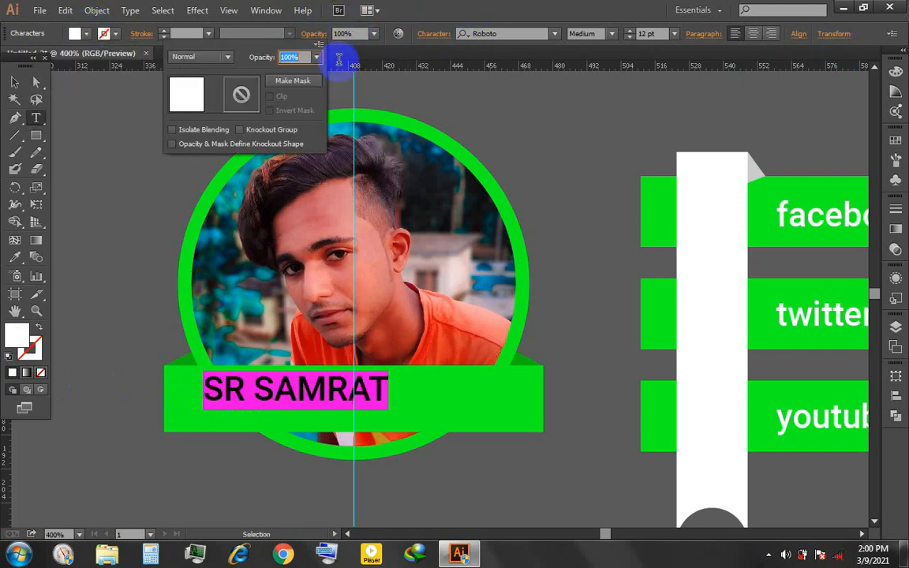
left_click(434, 35)
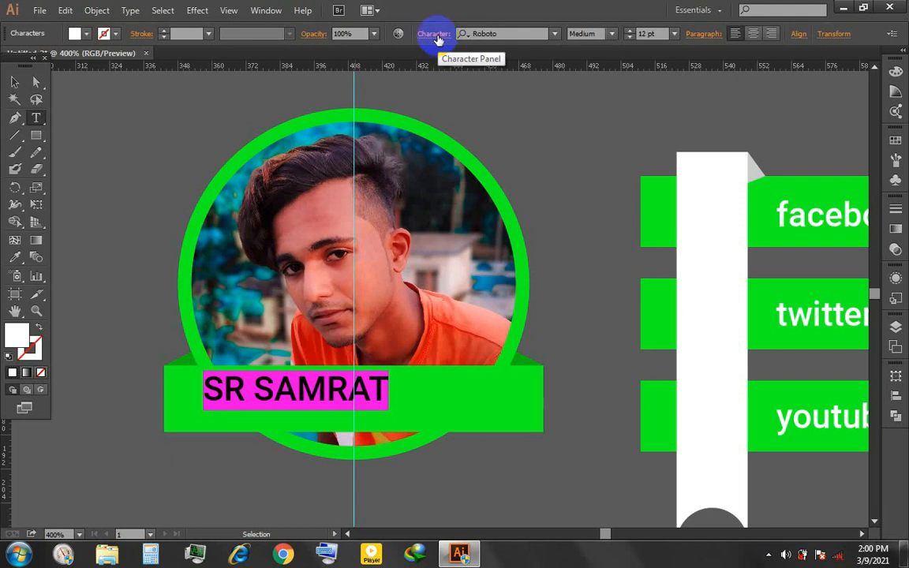
left_click(436, 35)
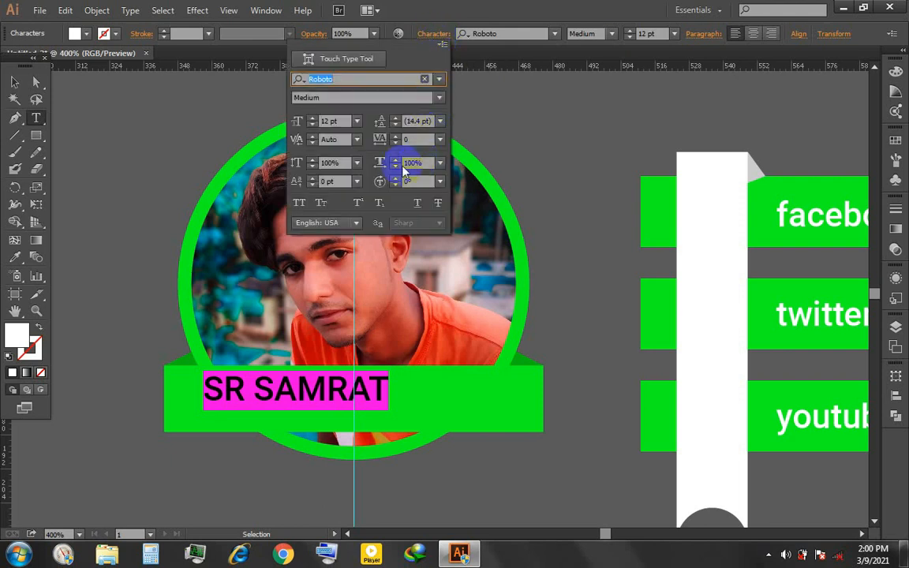
left_click(405, 139)
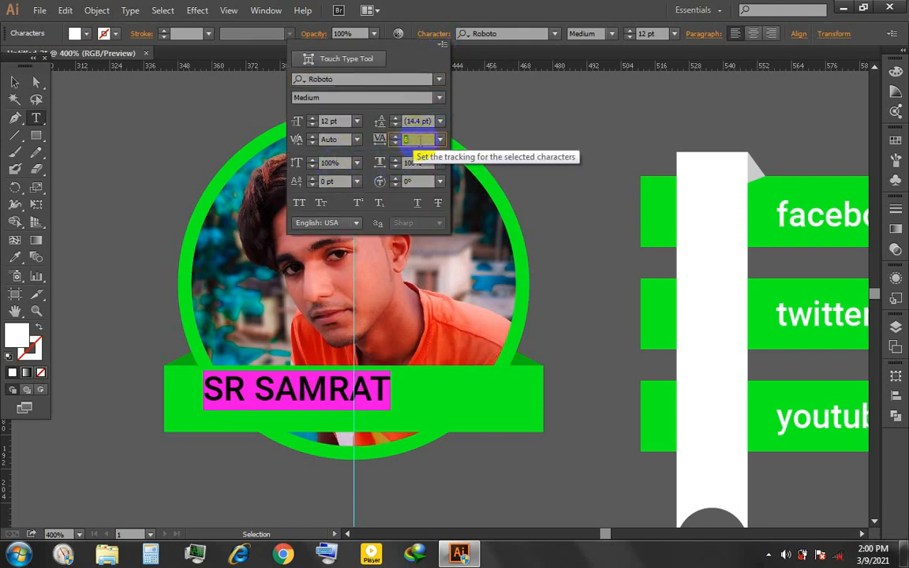
key("Return")
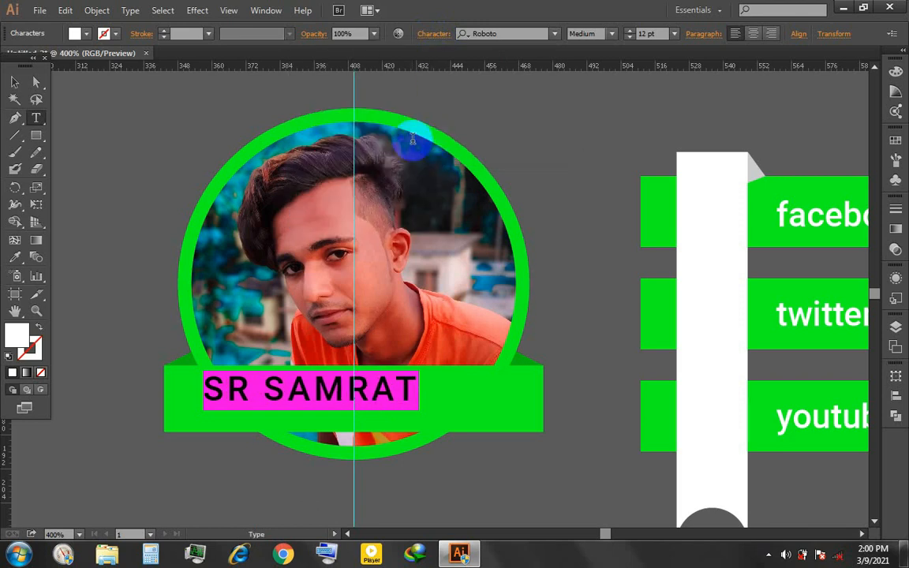
- Change the banner name's font to Sansation in the Bold style
left_click(511, 34)
key("Down")
key("Down")
key("Down")
key("Down")
key("Down")
key("Down")
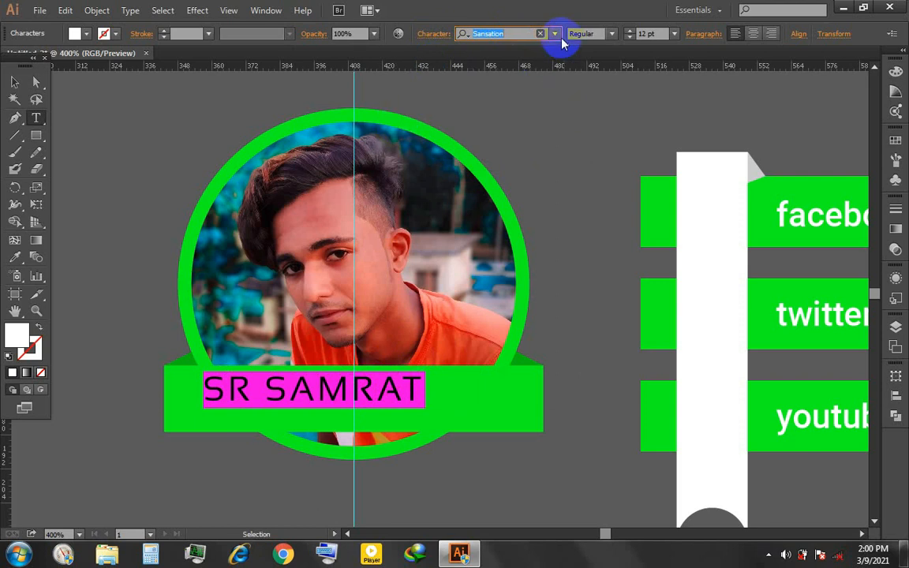
left_click(600, 36)
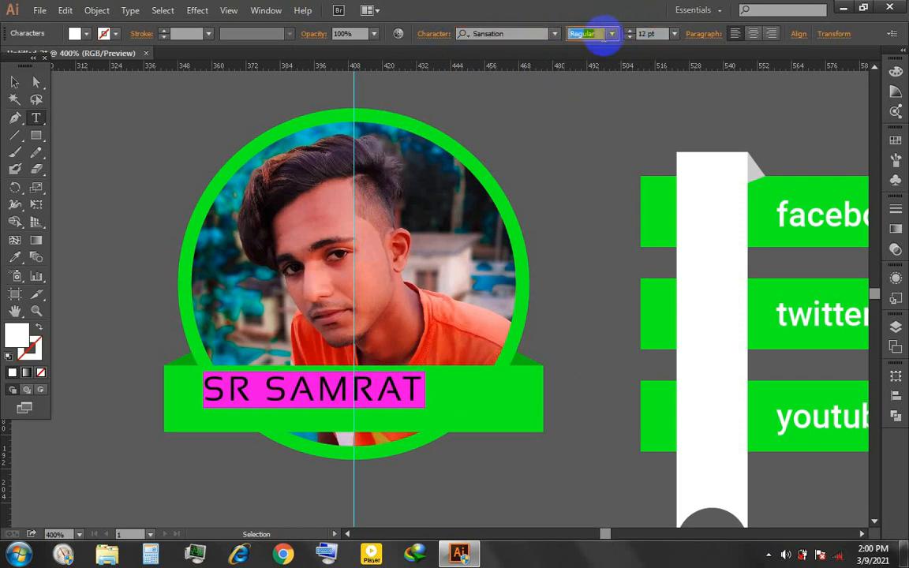
left_click(612, 34)
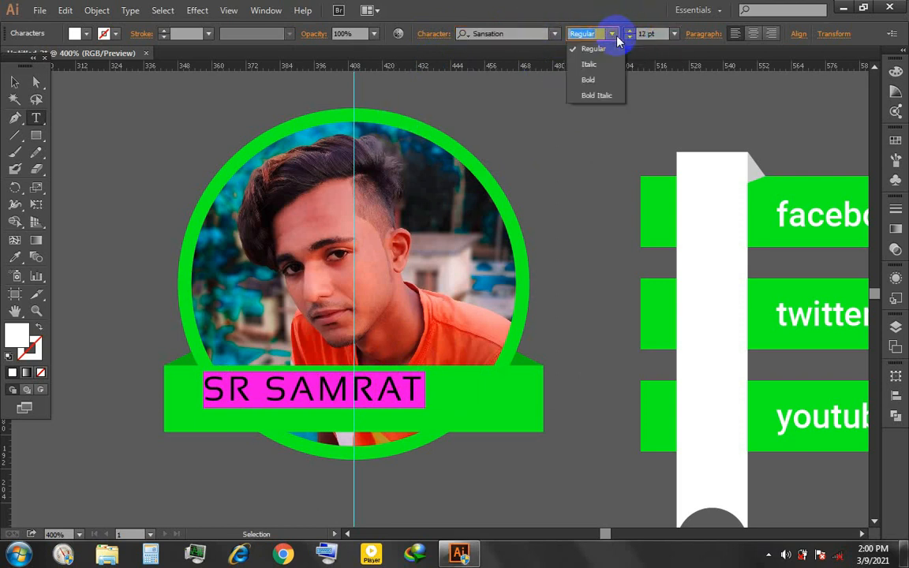
left_click(601, 81)
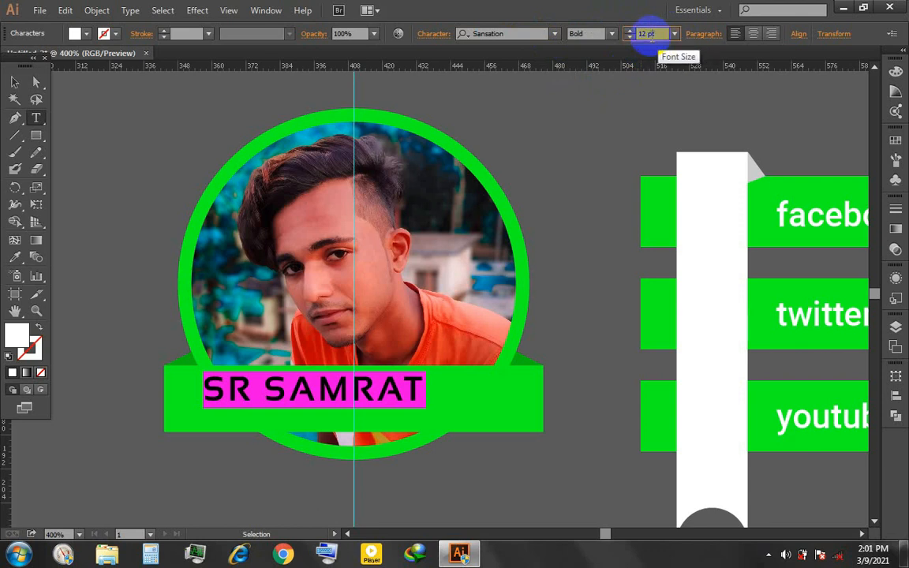
- Position the name inside the green banner and set its font size to 17.5 pt
left_click(645, 34)
scroll(644, 33, "up", 5)
left_click(15, 83)
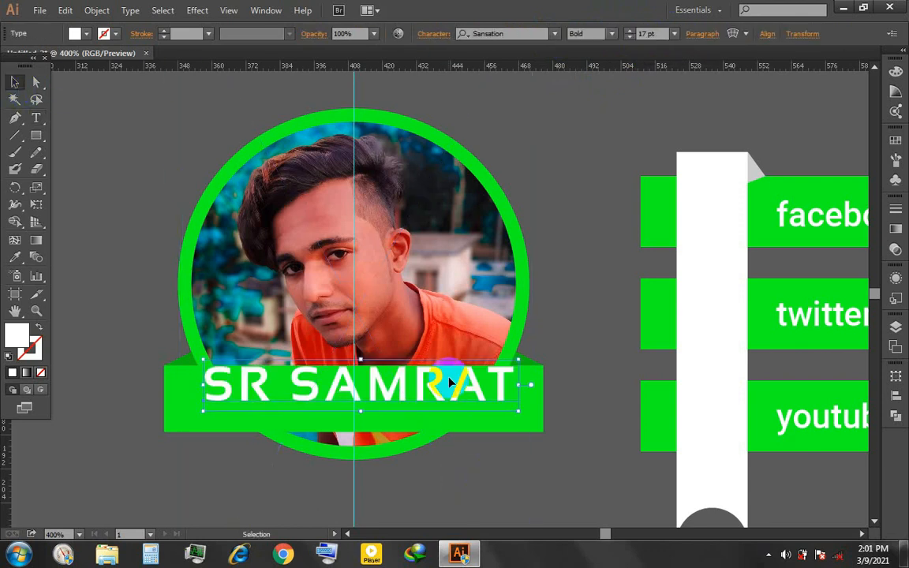
scroll(652, 33, "up", 1)
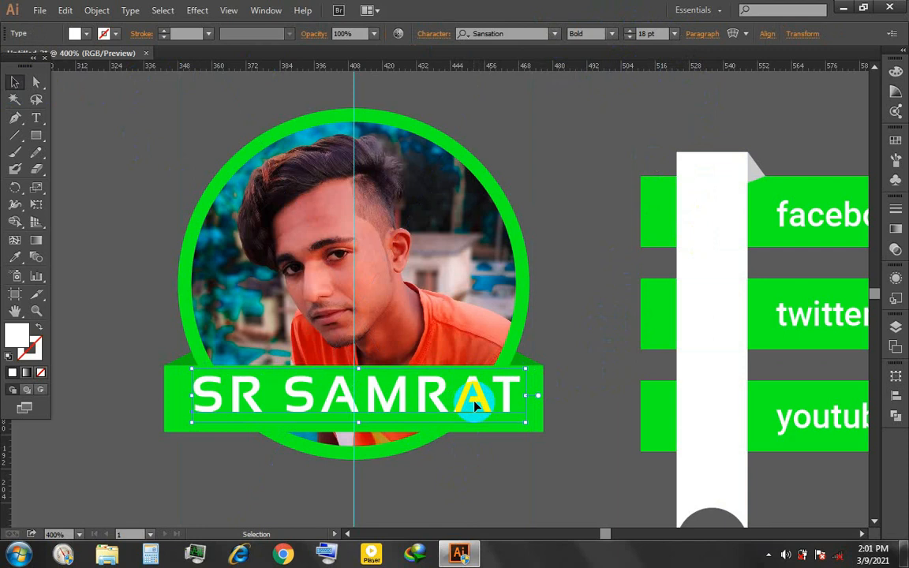
left_click(433, 34)
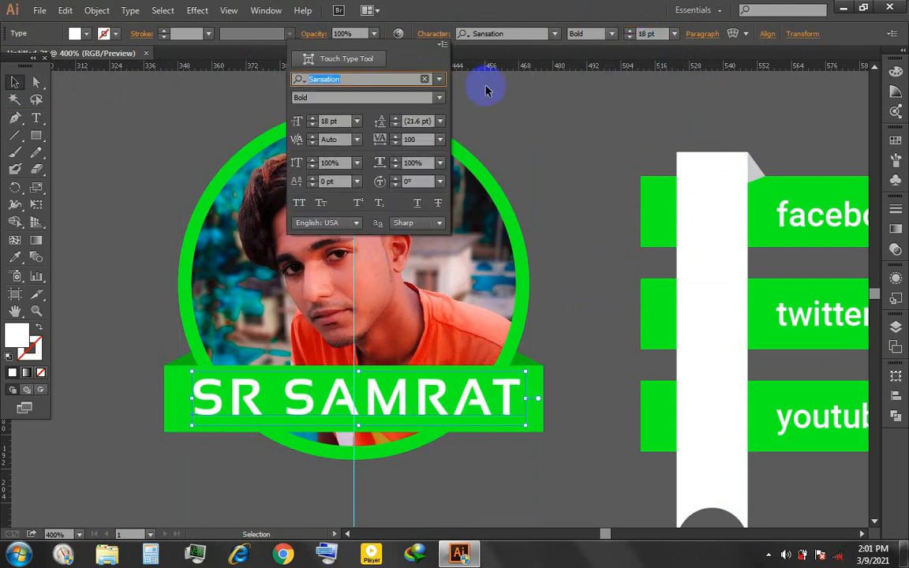
left_click(330, 120)
scroll(330, 121, "down", 1)
type("17.5")
key("Return")
- Widen the name's tracking until the text nearly spans the whole banner
left_click(433, 33)
left_click(412, 139)
scroll(419, 139, "up", 20)
scroll(419, 139, "up", 20)
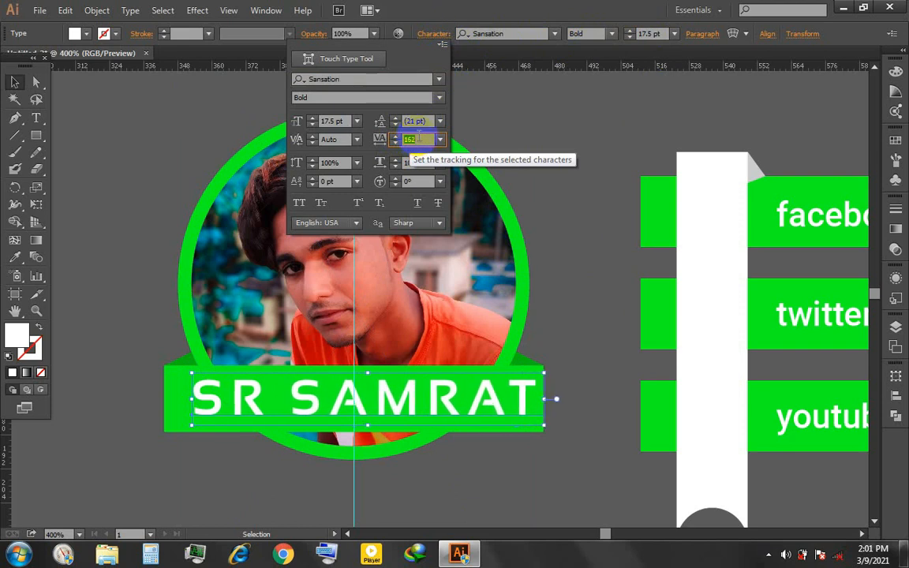
left_click(496, 411)
- Move the widened name back over the banner and center it horizontally on the artboard
left_click(475, 417)
key("Left")
key("Left")
key("Left")
key("Left")
key("Left")
left_click(766, 35)
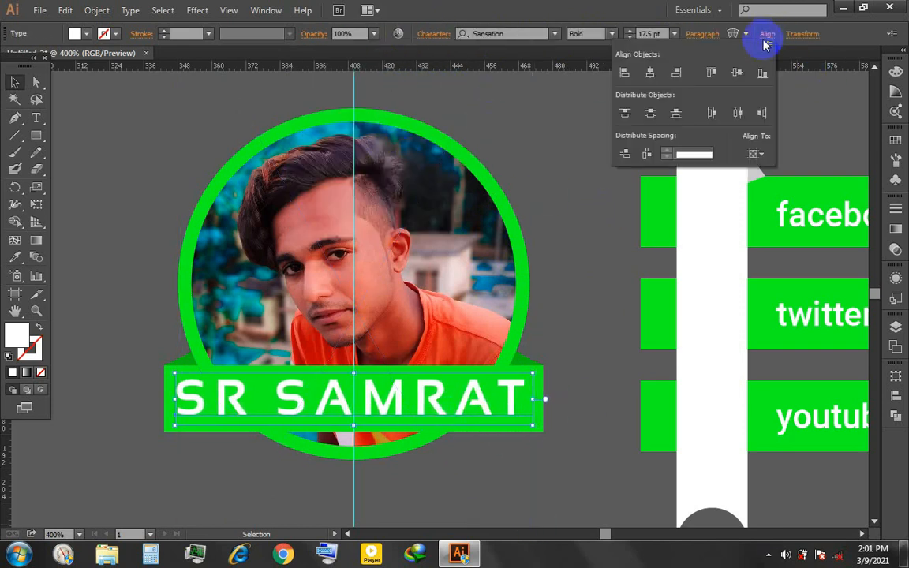
left_click(651, 72)
left_click(629, 256)
scroll(584, 260, "down", 2)
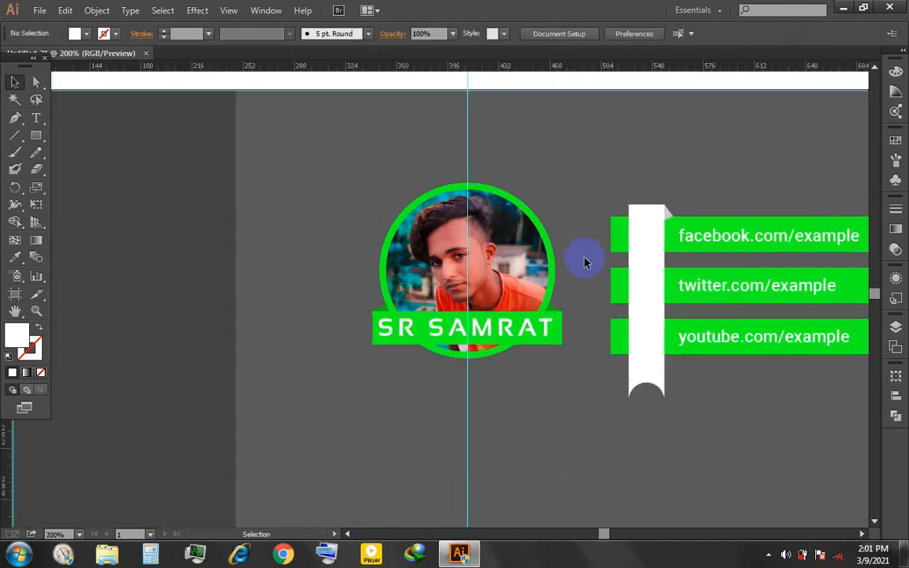
- Tighten the name's tracking so both banner ends stay clear, and center the text horizontally on the artboard
left_click(517, 333)
left_click(434, 33)
scroll(406, 140, "down", 20)
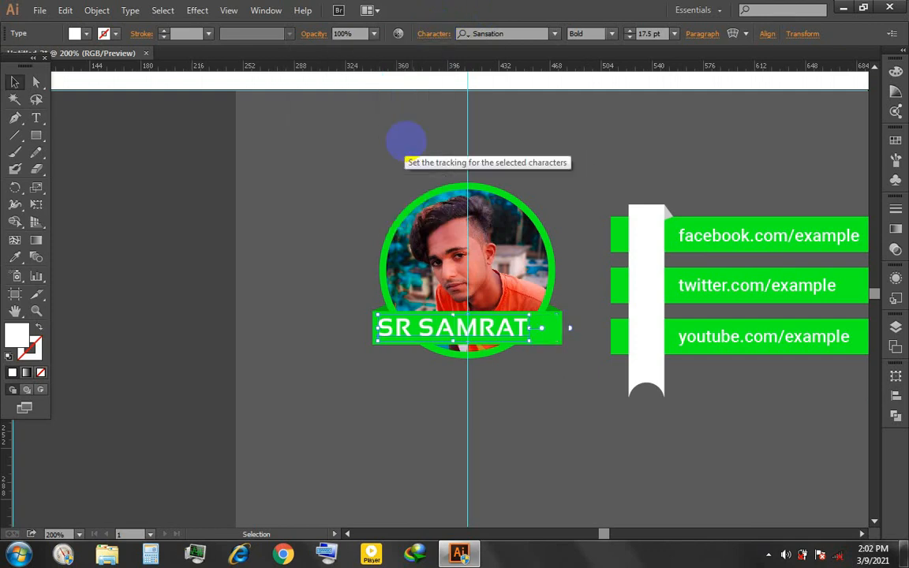
left_click(767, 33)
left_click(676, 75)
left_click(547, 406)
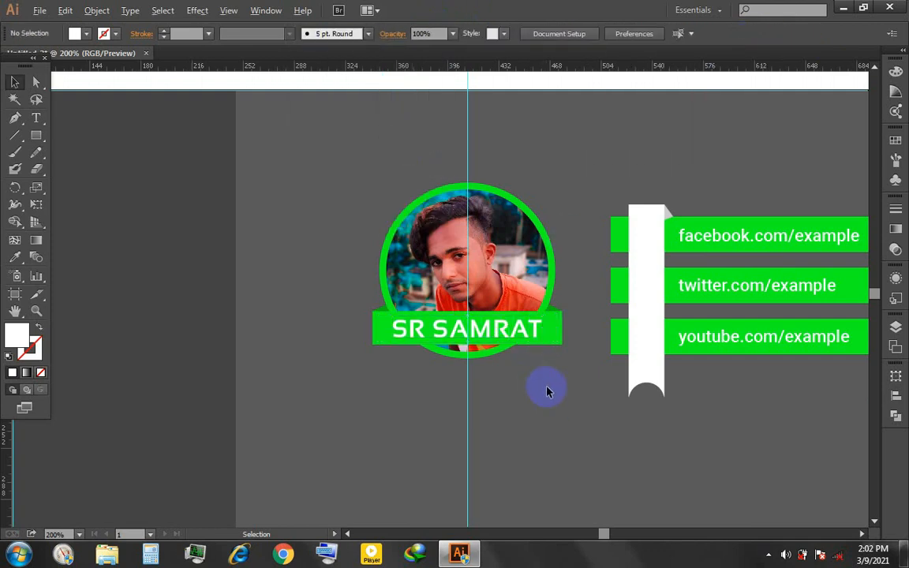
- Nudge the whole photo badge, including ring, banner, folds and name, slightly down
scroll(548, 391, "down", 1)
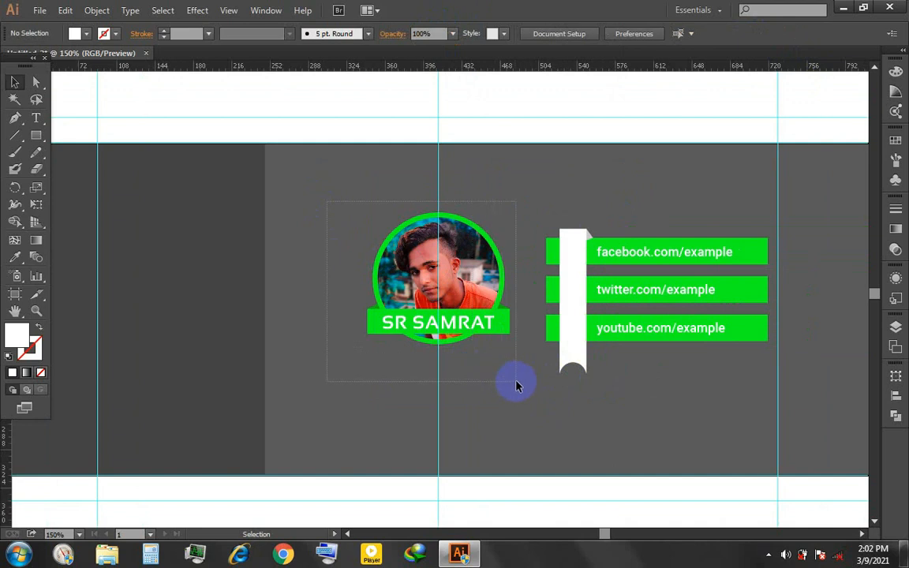
left_click_drag(517, 386, 518, 386)
key("Down")
key("Down")
key("Down")
key("Down")
key("Down")
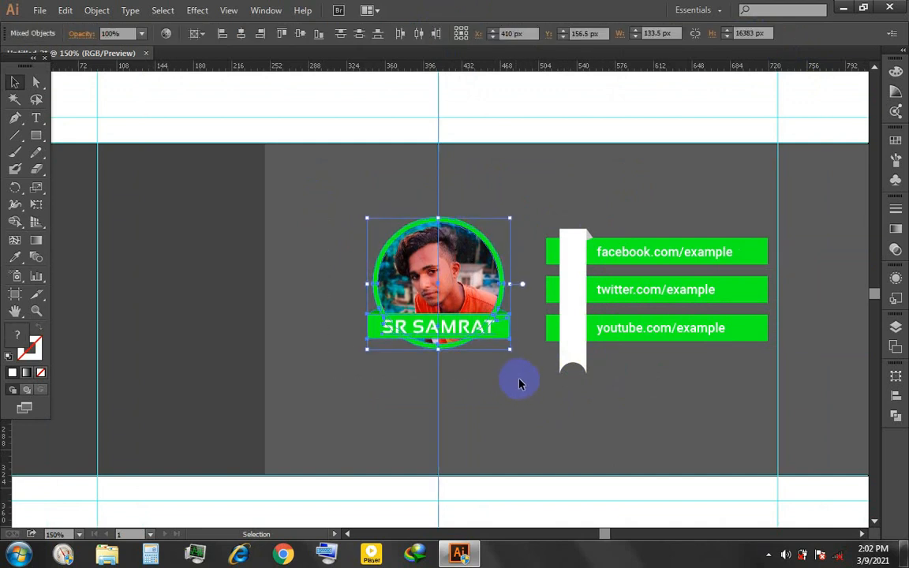
left_click(531, 392)
- Draw a horizontal line about 200 px long below the photo badge, extending past both sides of it
scroll(445, 434, "up", 1)
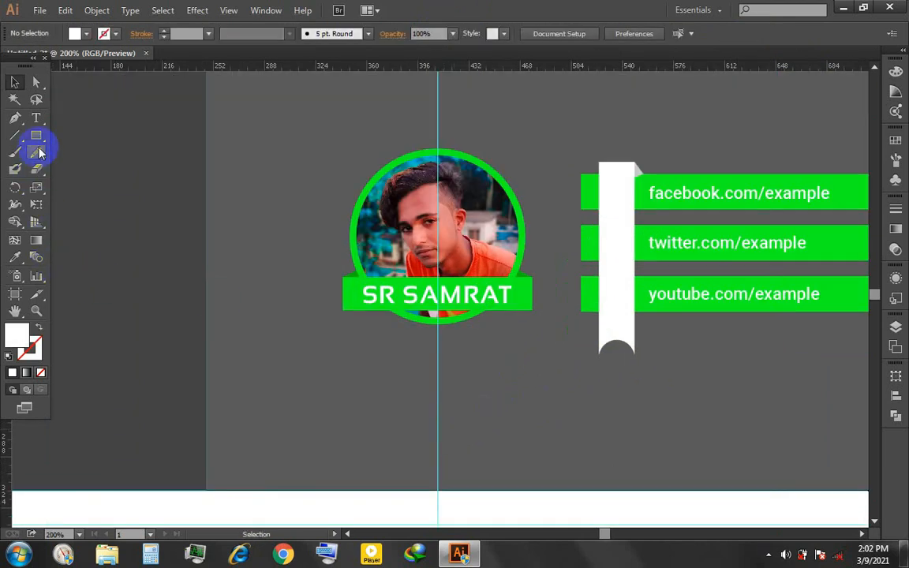
left_click(16, 136)
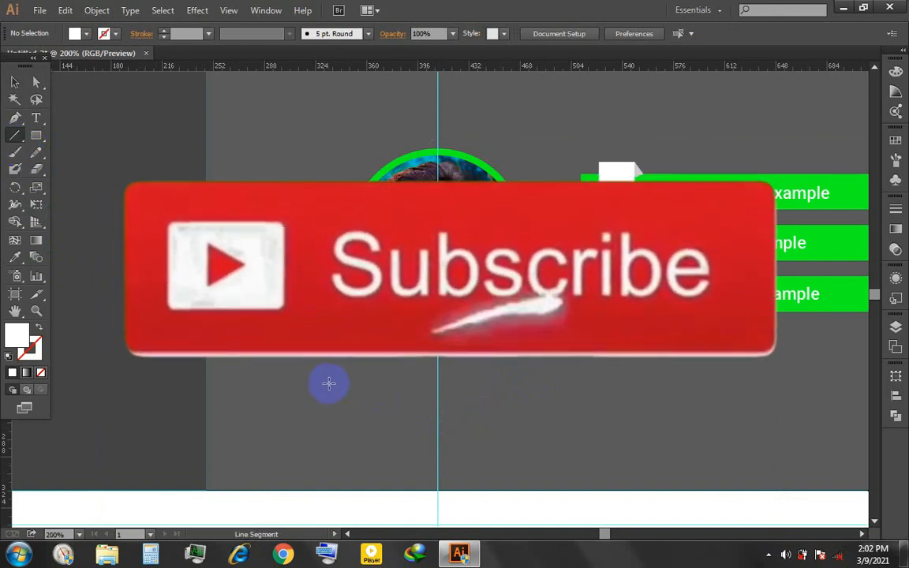
left_click_drag(294, 380, 579, 433)
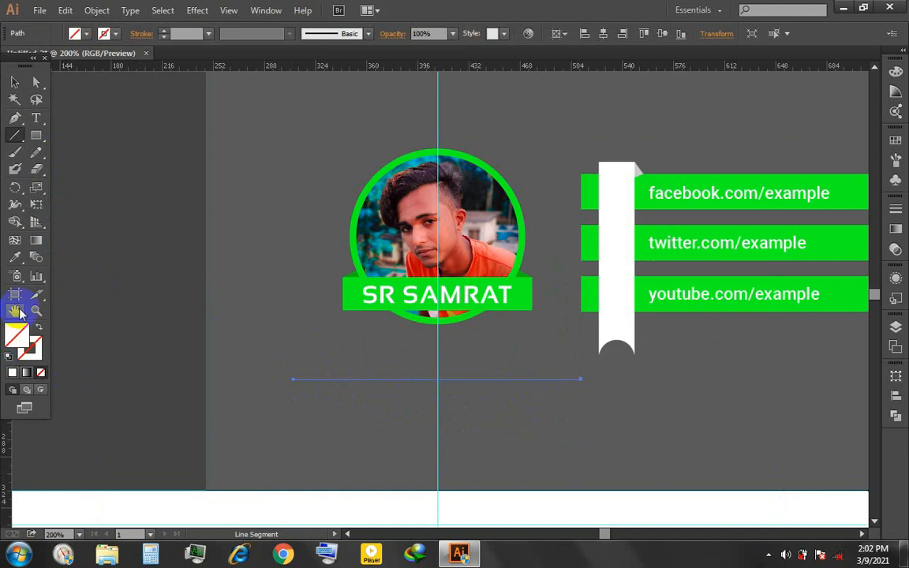
- Set the line's fill to black and its stroke weight to 2 pt
left_click(89, 36)
left_click(38, 50)
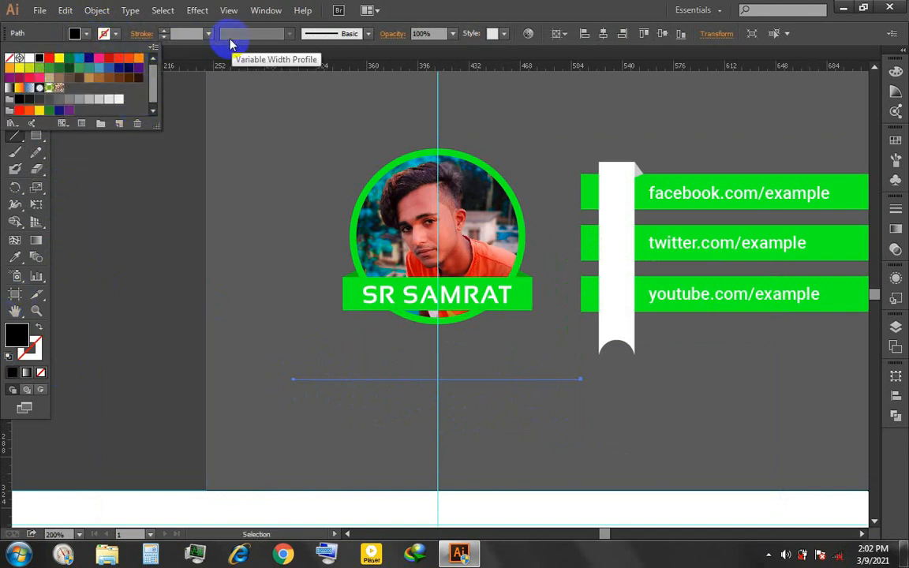
left_click(186, 33)
type("2")
key("Return")
left_click(14, 82)
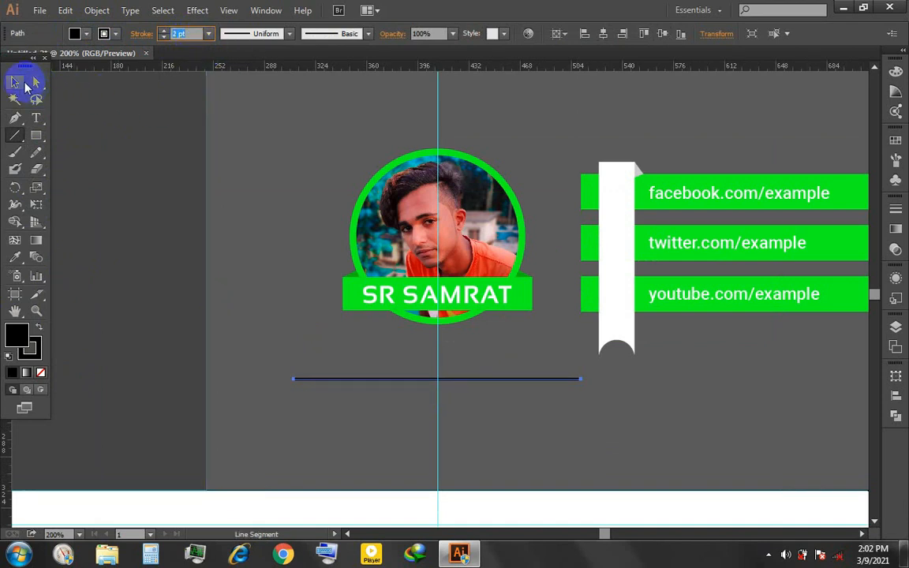
- Reduce the stroke weight of the horizontal line below the photo badge to 1 pt
left_click(509, 404)
left_click(359, 380)
left_click(163, 36)
left_click(276, 200)
left_click(463, 380)
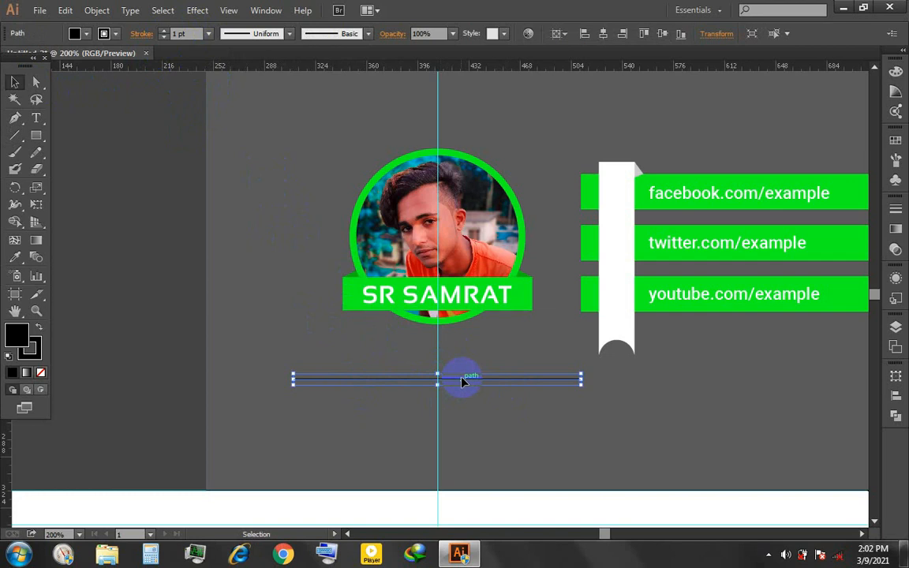
- Duplicate the horizontal line straight down, leaving a gap of about 28 px for a row of text
key("Down")
key("Down")
key("Down")
key("Down")
key("Down")
key("Down")
key("Down")
key("Down")
key("Down")
key("Down")
key("Down")
key("Down")
key("Down")
key("Down")
key("Down")
key("Down")
key("Down")
key("Down")
key("Down")
key("Down")
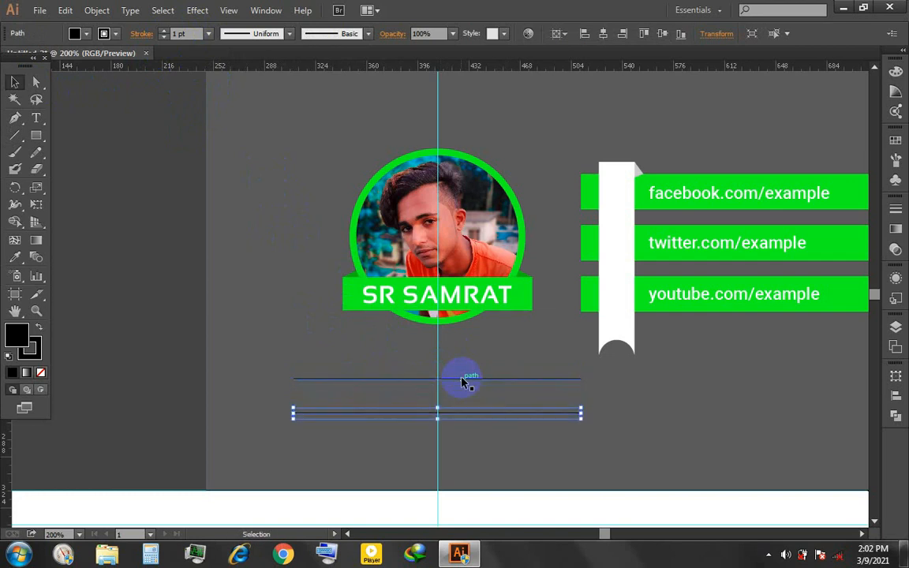
key("Up")
left_click(330, 352)
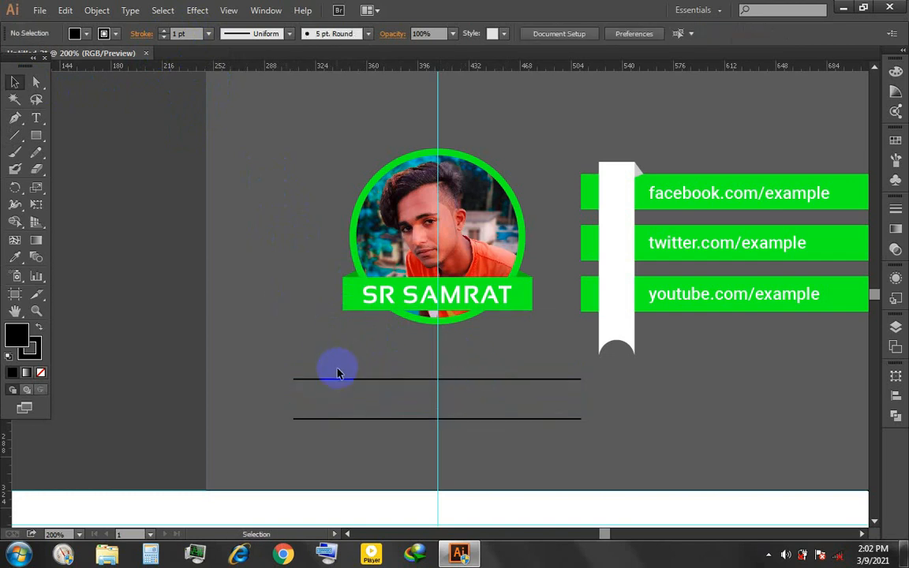
- Add the text GRAPHICS DESIGNER in Sansation Bold 17.5 pt below the name banner and center it horizontally on the artboard
key("t")
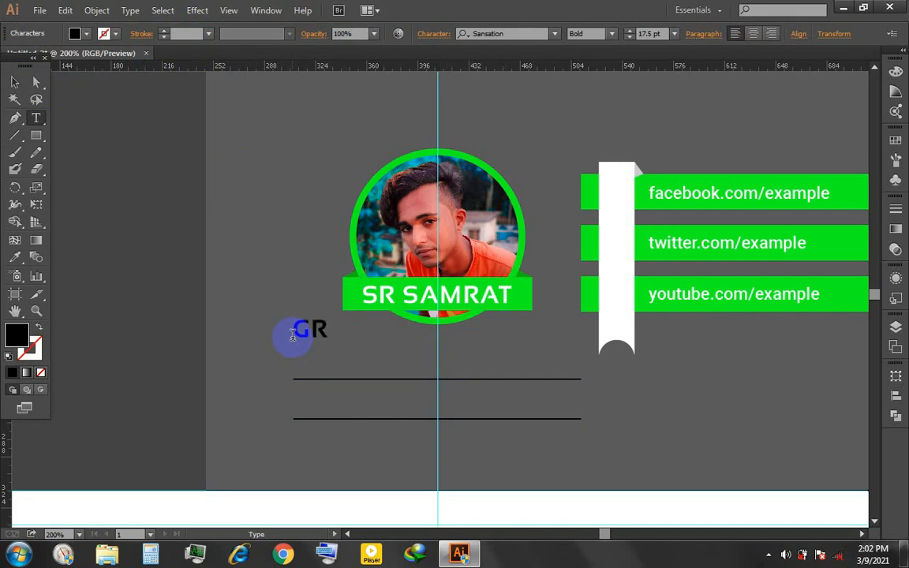
left_click(10, 83)
left_click(429, 328)
left_click(763, 35)
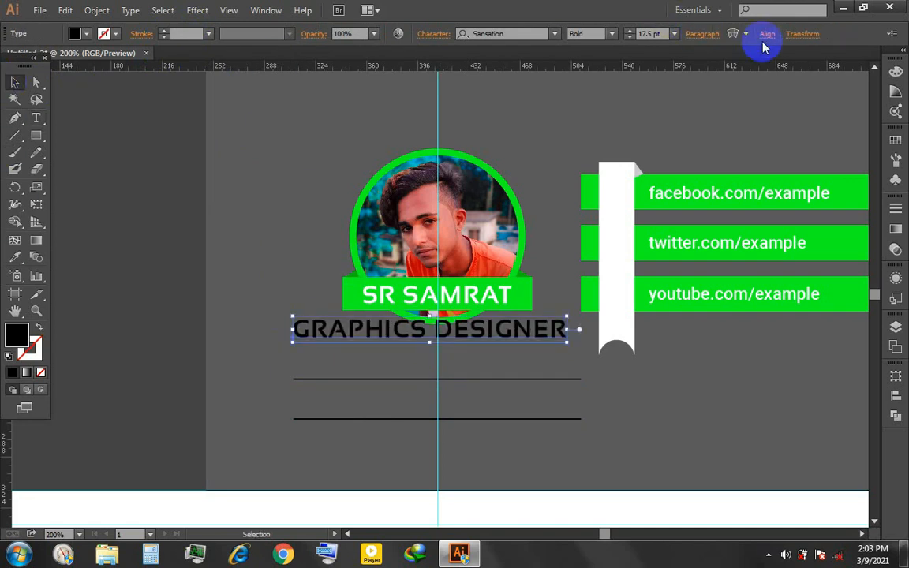
left_click(653, 71)
- Center the two horizontal lines together on the artboard's width
left_click(547, 365)
left_click_drag(547, 364, 548, 363)
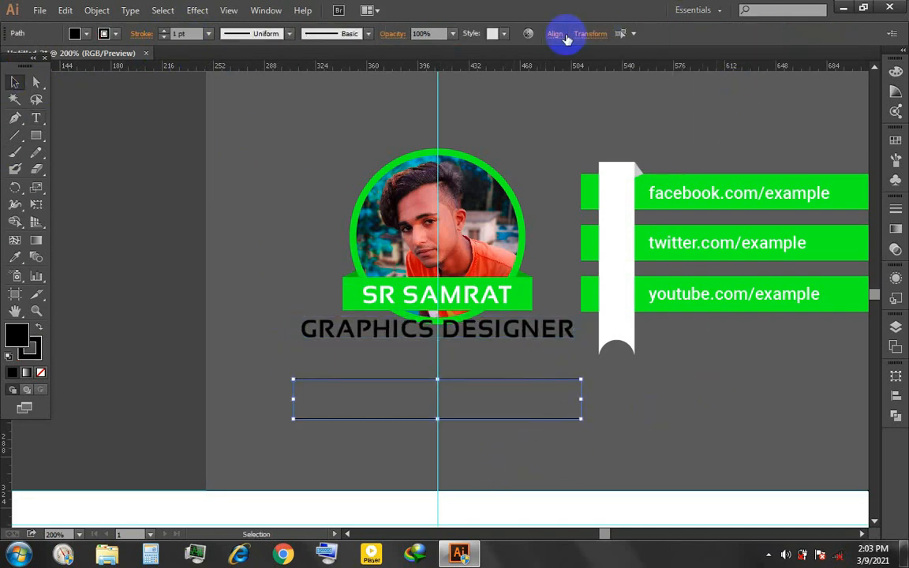
left_click(555, 33)
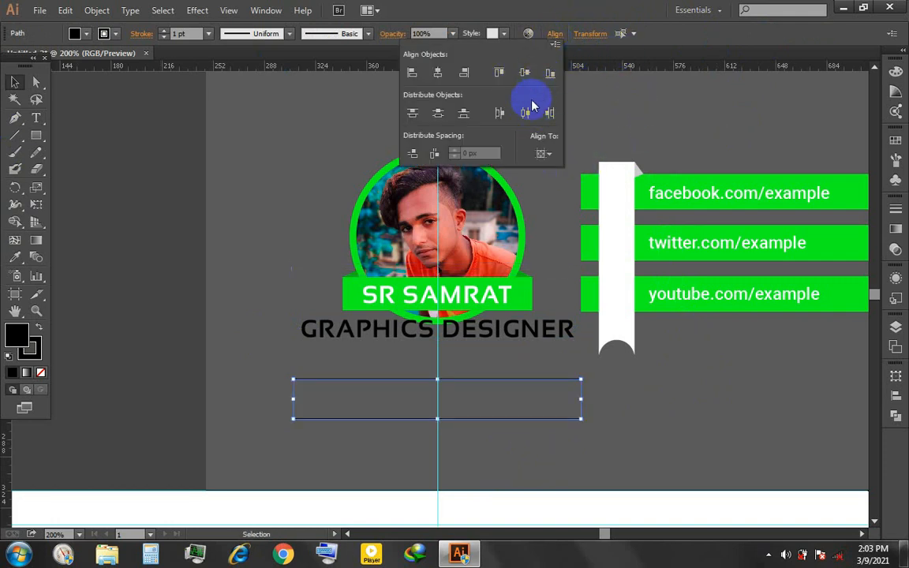
left_click(542, 153)
left_click(539, 183)
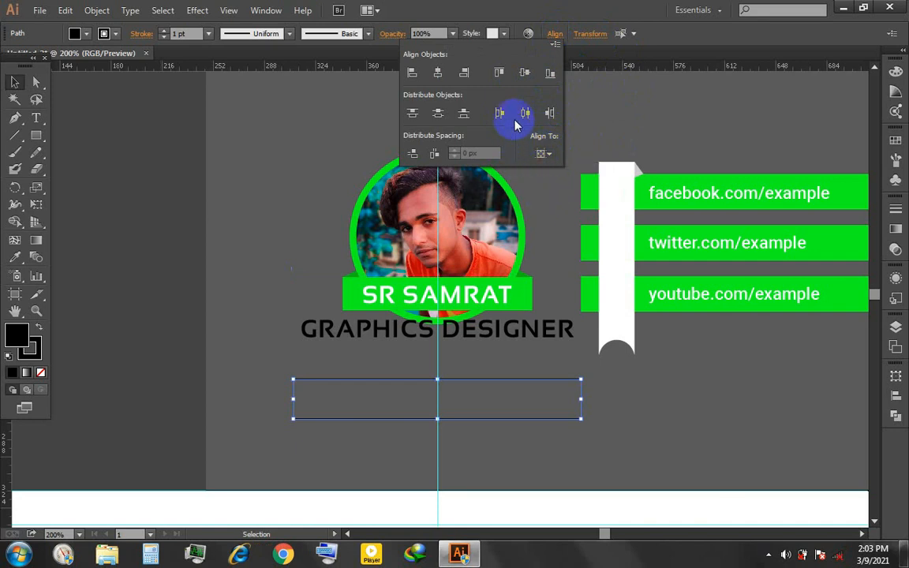
left_click(439, 74)
left_click(679, 372)
- Move the GRAPHICS DESIGNER text straight down until it sits midway between the two horizontal lines
left_click(548, 340)
key("Down")
key("Down")
key("Down")
key("Down")
key("Down")
key("Down")
key("Down")
key("Down")
key("Down")
key("Down")
key("Down")
key("Down")
key("Down")
key("Down")
key("Down")
key("Down")
key("Down")
key("Down")
key("Down")
key("Down")
key("Down")
key("Down")
key("Down")
key("Down")
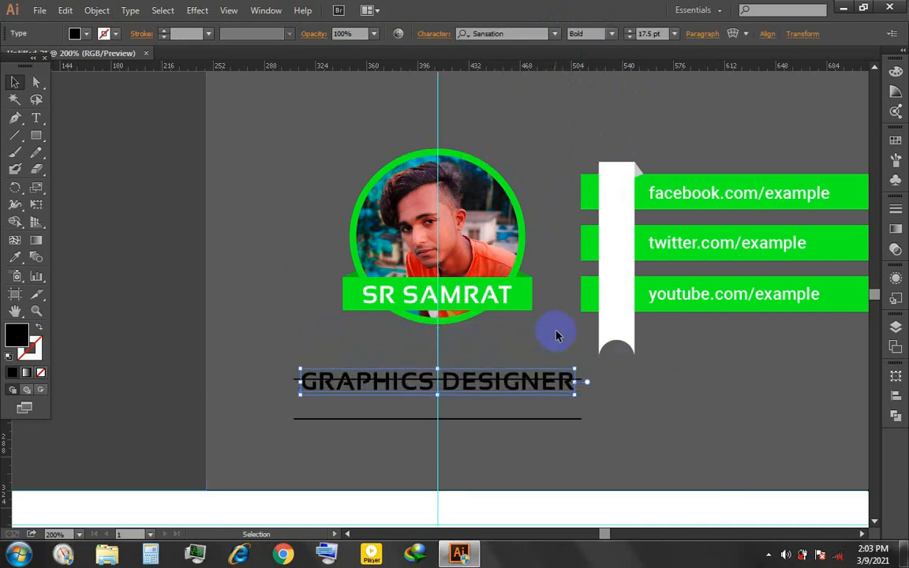
key("Down")
key("Down")
key("Down")
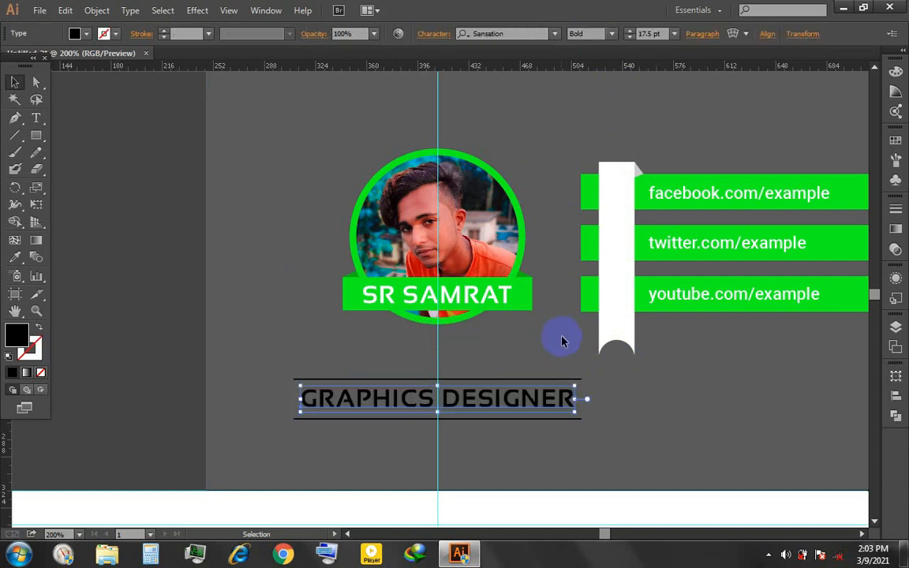
key("Up")
left_click(675, 402)
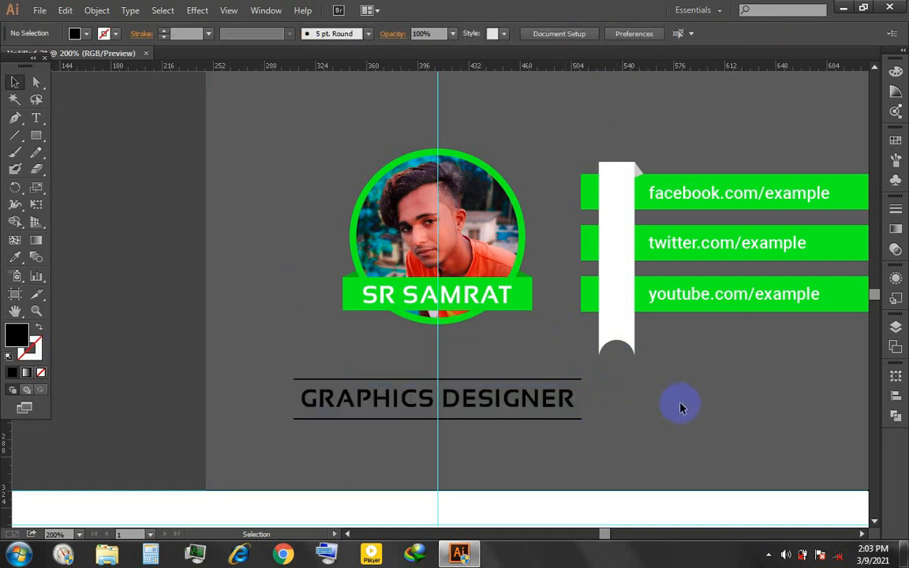
- Recolor the GRAPHICS DESIGNER text white by sampling the vertical ribbon with the Eyedropper
scroll(677, 403, "down", 1)
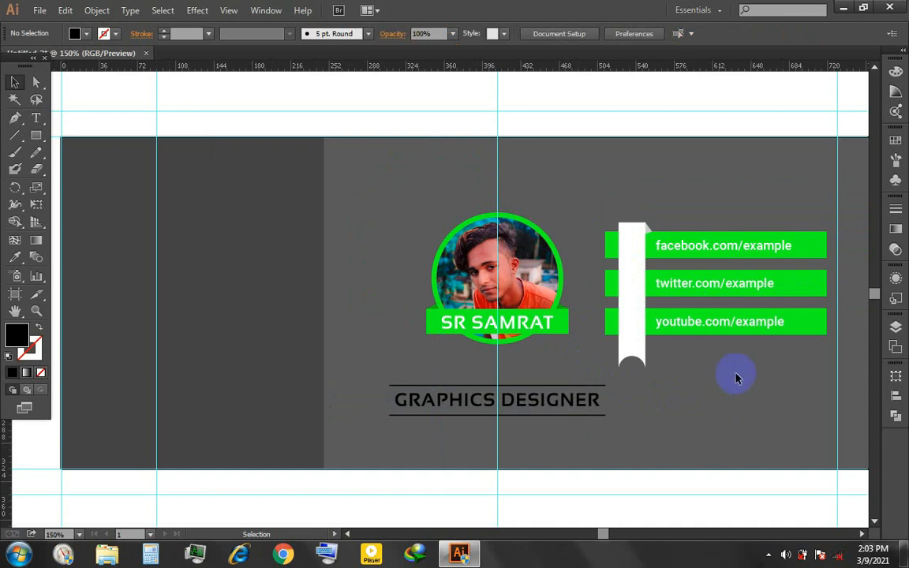
left_click(571, 400)
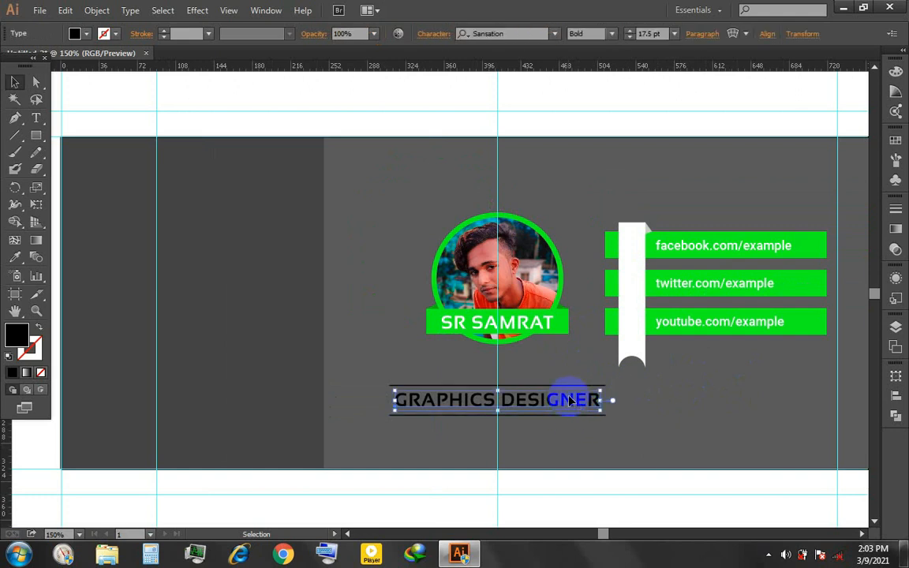
key("i")
left_click(631, 291)
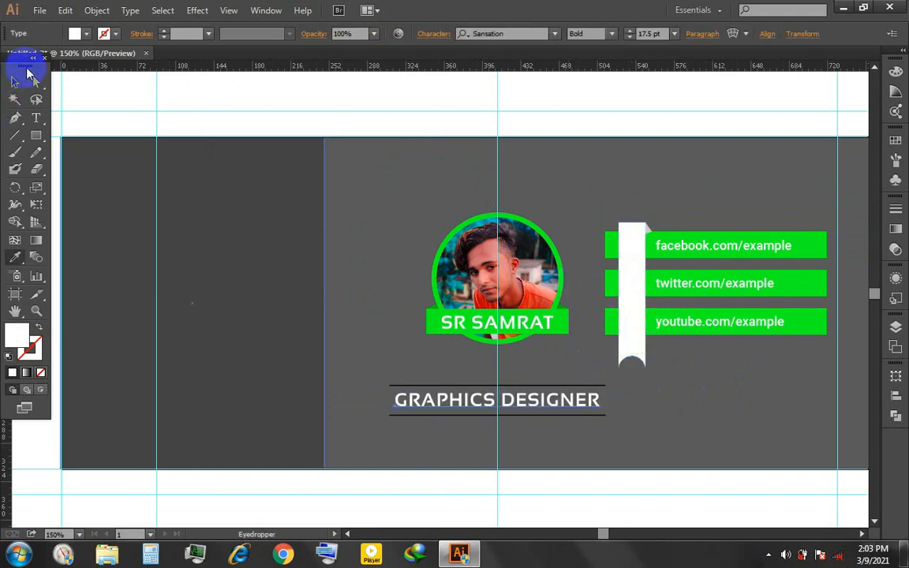
left_click(14, 82)
left_click(345, 188)
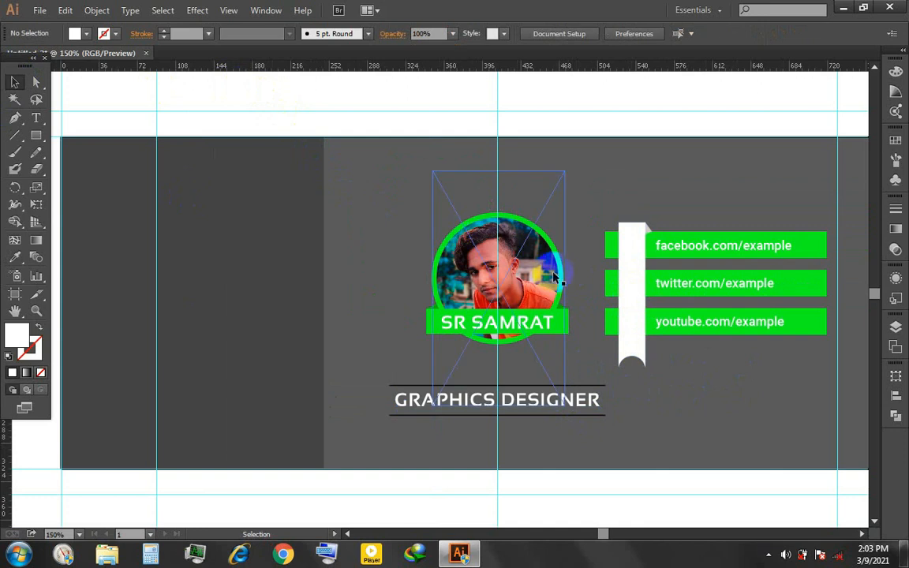
- Nudge the lower line down and the upper line up by equal amounts to widen the space around GRAPHICS DESIGNER
key("ctrl+1")
left_click_drag(606, 337, 534, 342)
scroll(450, 337, "up", 1)
left_click(769, 554)
left_click(769, 555)
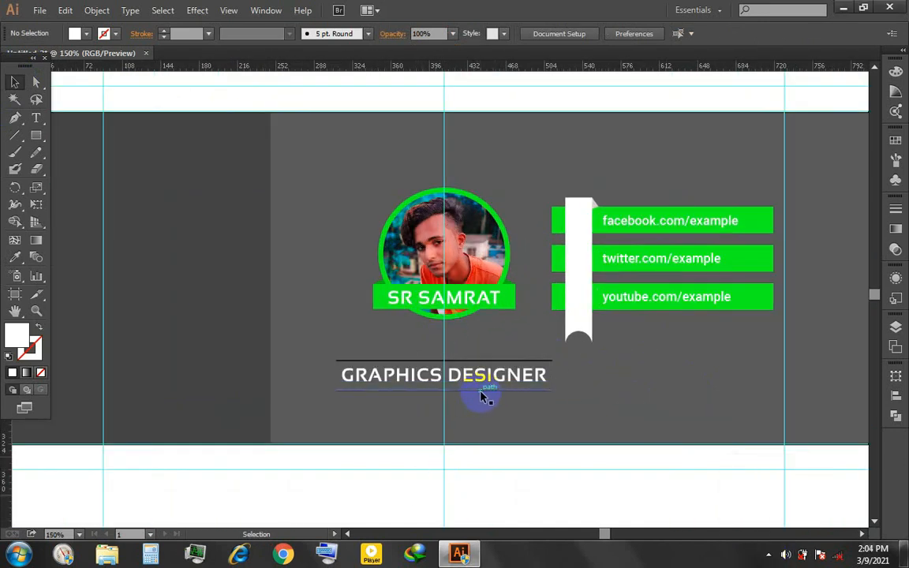
left_click(481, 392)
key("Down")
key("Down")
key("Down")
key("Down")
left_click(485, 362)
key("Up")
key("Up")
key("Up")
key("Up")
left_click(476, 412)
left_click(476, 395)
key("Down")
key("Down")
left_click(489, 357)
key("Up")
key("Up")
- Select both horizontal lines without the text, and open the Drop Shadow effect for them with preview on
left_click_drag(487, 339, 515, 409)
left_click(517, 382, "shift")
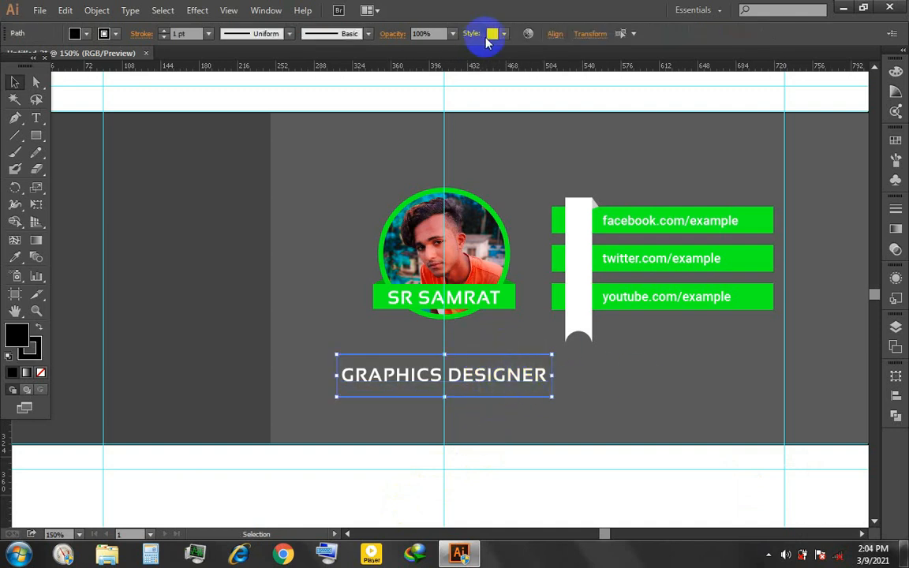
left_click(197, 10)
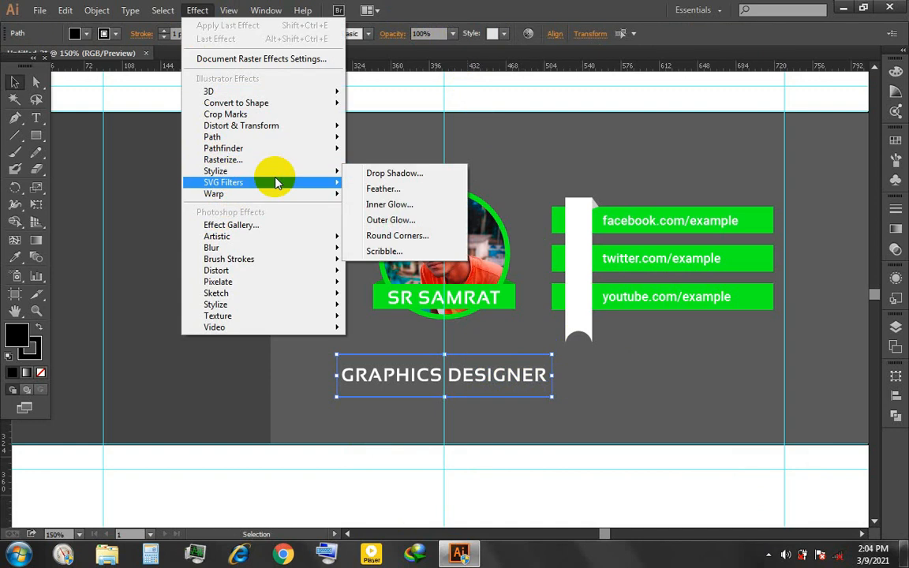
left_click(387, 173)
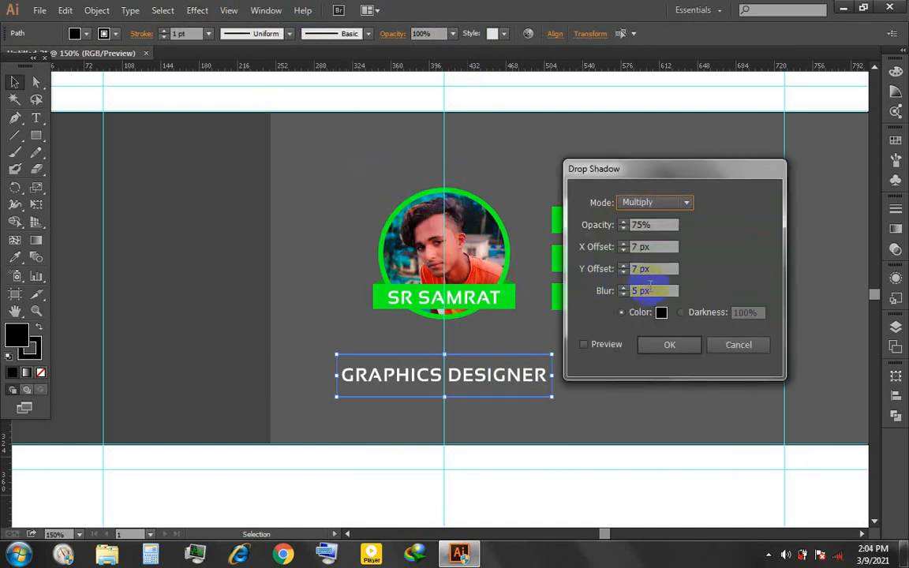
left_click(584, 345)
left_click(660, 226)
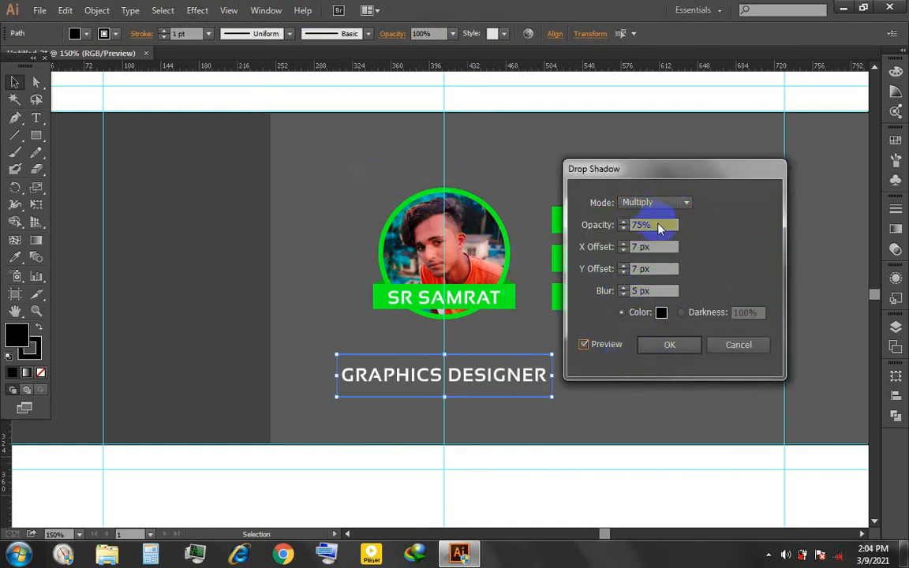
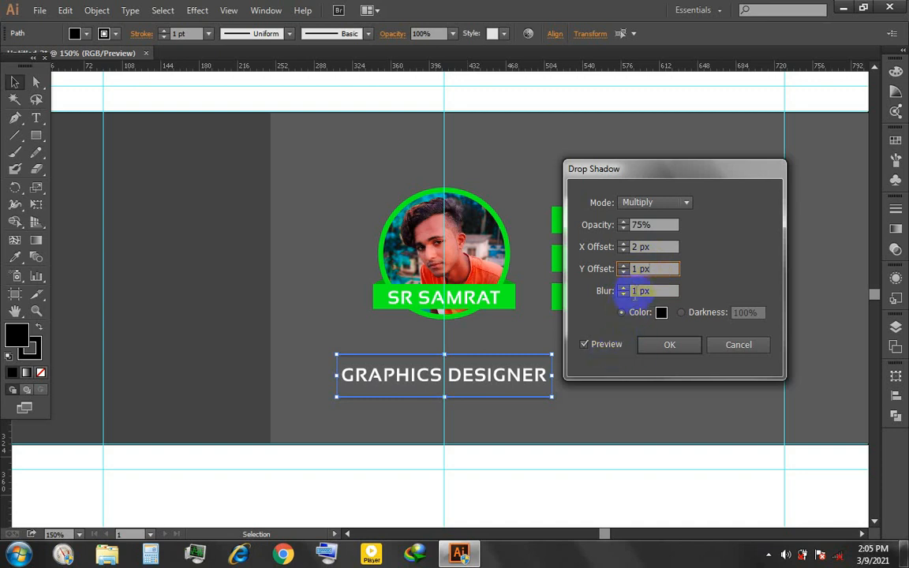
- Apply a drop shadow to both horizontal lines with 75% opacity, X offset 2 px, Y offset 1 px and blur 1 px
key("Return")
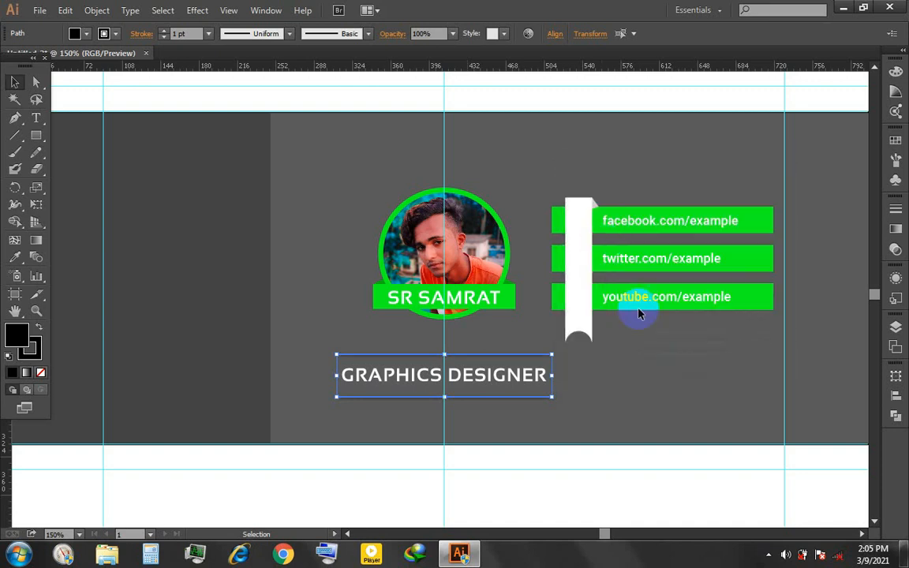
left_click(514, 418)
scroll(471, 415, "up", 2)
scroll(469, 414, "up", 1)
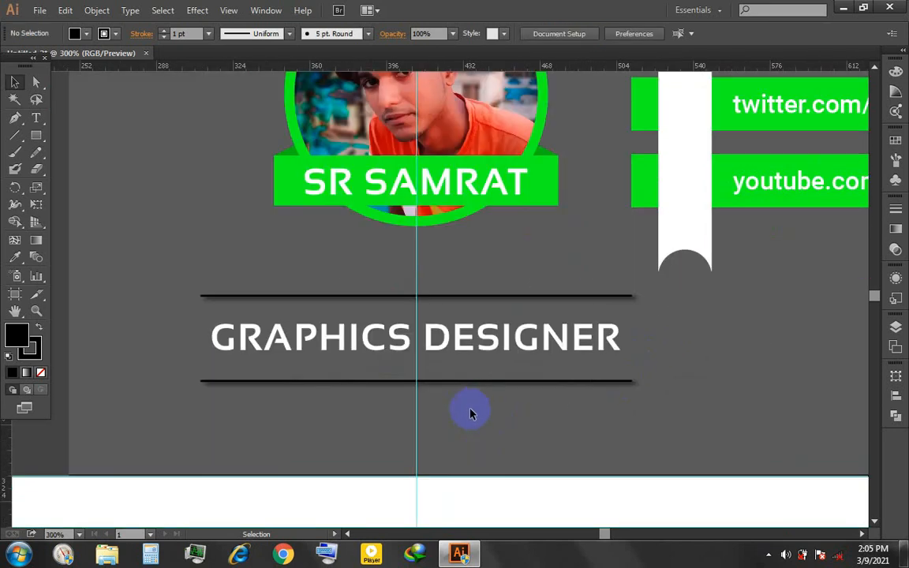
left_click(475, 381)
left_click(512, 298, "shift")
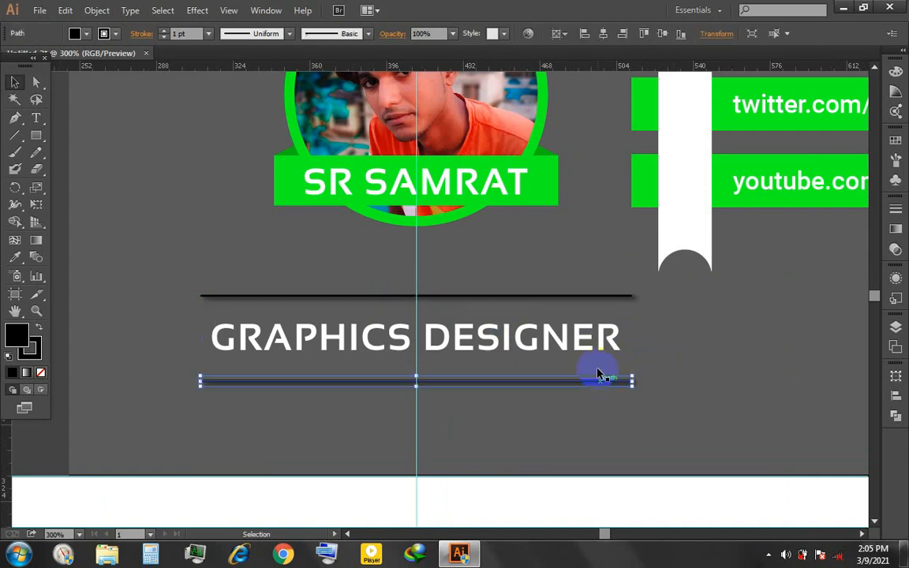
left_click(620, 359)
left_click(598, 298)
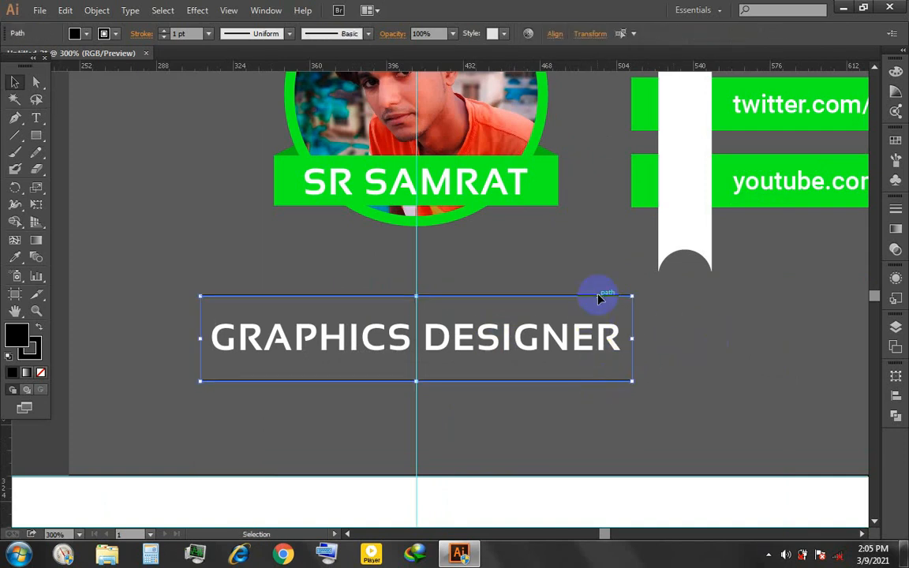
- Recolor both lines' stroke with the background grey by sampling it with the Eyedropper and swapping fill and stroke
key("i")
left_click(104, 33)
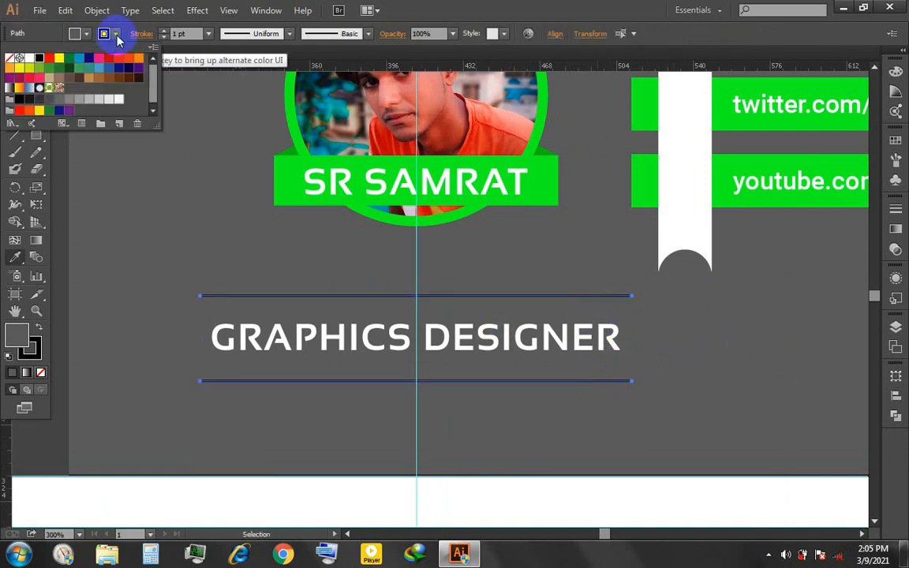
left_click(38, 326)
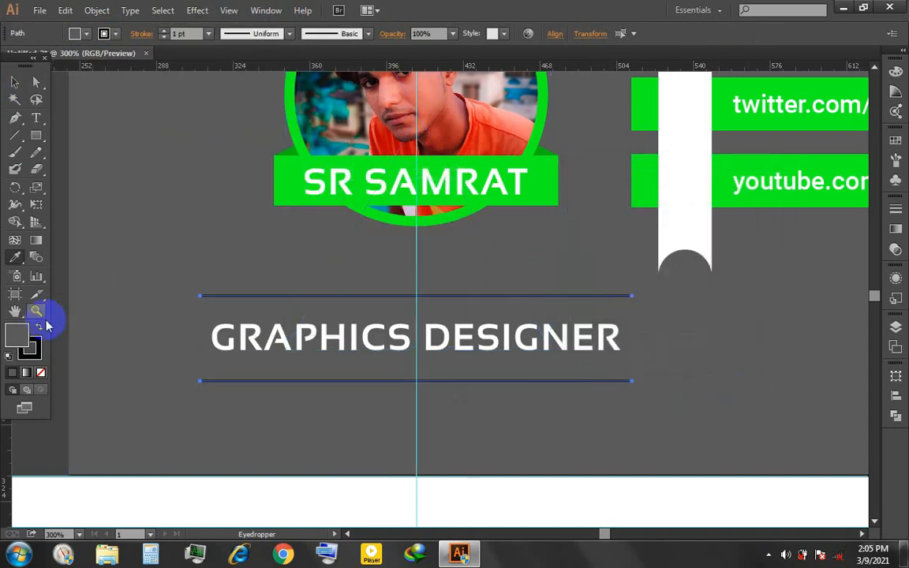
left_click(40, 326)
- Try Drop Shadow blur and offset variations on both lines, cancel the effect and undo the lines' recoloring
left_click(199, 11)
mouse_move(221, 172)
left_click(375, 172)
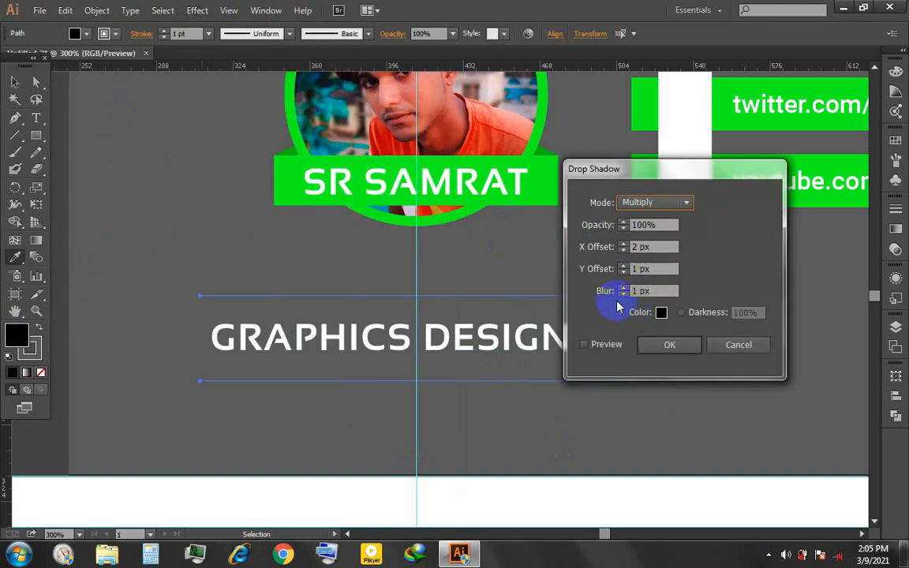
left_click(597, 347)
left_click(641, 291)
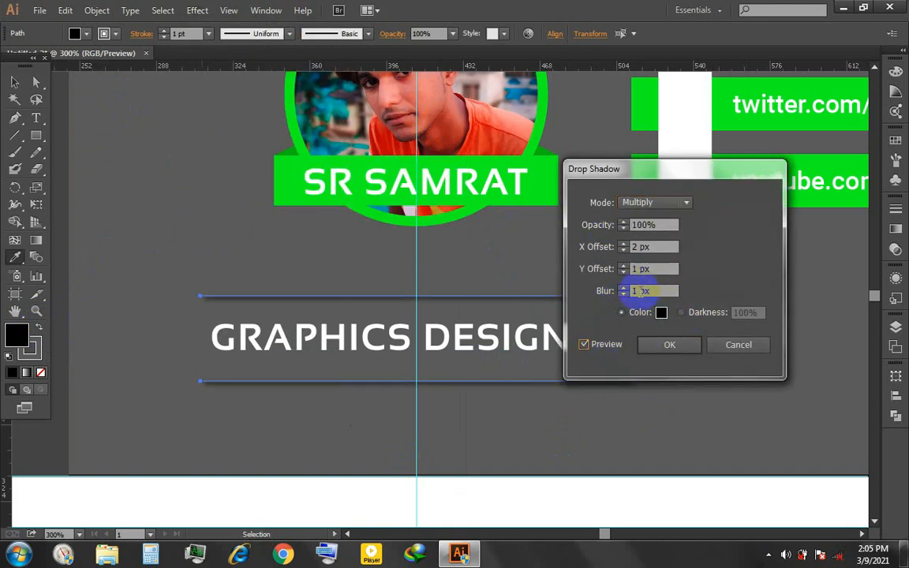
key("Up")
left_click(641, 246)
key("Down")
key("Down")
left_click(739, 348)
key("ctrl+z")
- Give only the upper line a stroke in the background grey by sampling the panel and swapping fill and stroke
left_click(14, 82)
left_click(148, 191)
left_click(287, 296)
left_click(40, 327)
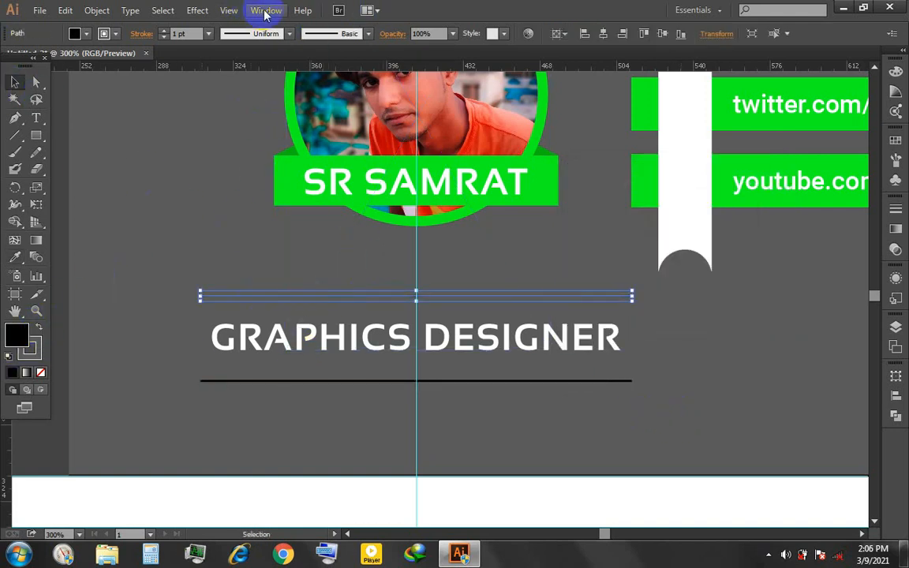
- Apply a drop shadow to the upper line with 100% opacity, X offset 2 px, Y offset -1 px and blur 2 px
left_click(197, 11)
mouse_move(300, 182)
left_click(371, 182)
scroll(643, 269, "up", 1)
scroll(643, 269, "down", 3)
scroll(643, 269, "up", 2)
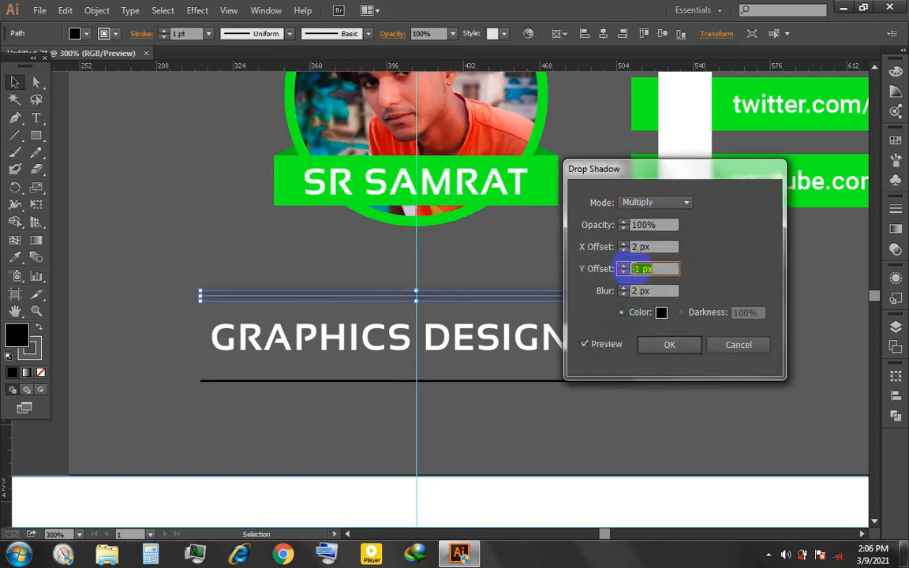
left_click(669, 345)
- Give the lower line a stroke in the background grey by sampling the panel and swapping fill and stroke
left_click(555, 382)
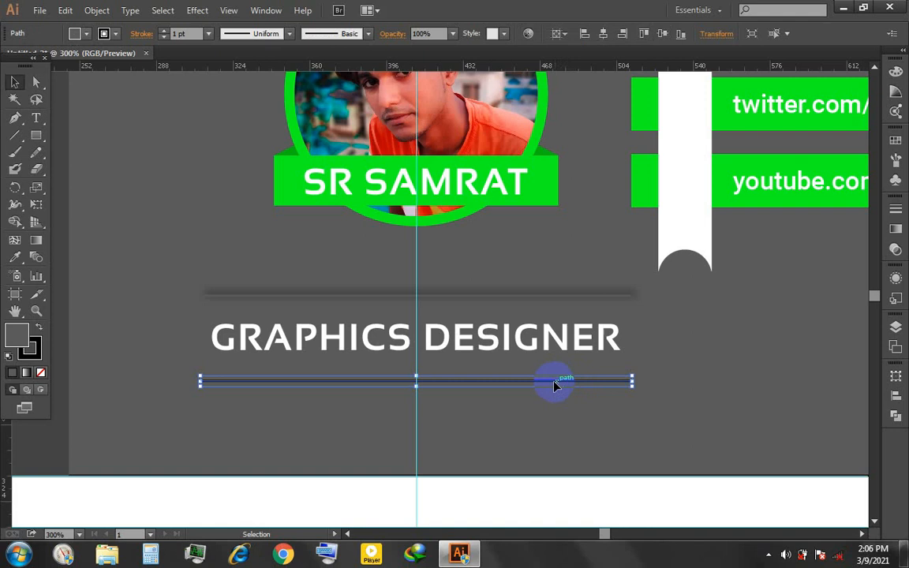
left_click(38, 325)
scroll(381, 375, "up", 1)
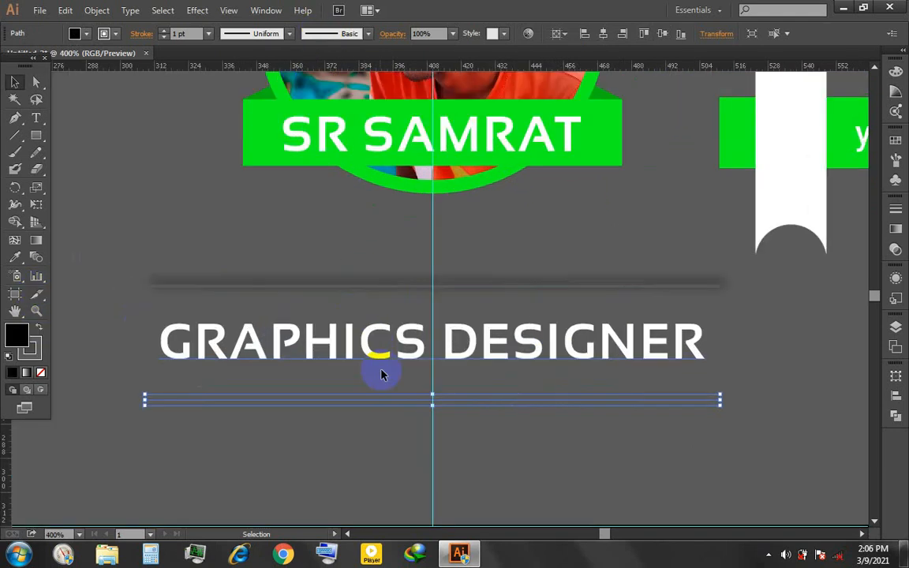
- Apply a Multiply drop shadow to the lower line with 100% opacity, Y offset 2 px and blur 2 px
left_click(198, 10)
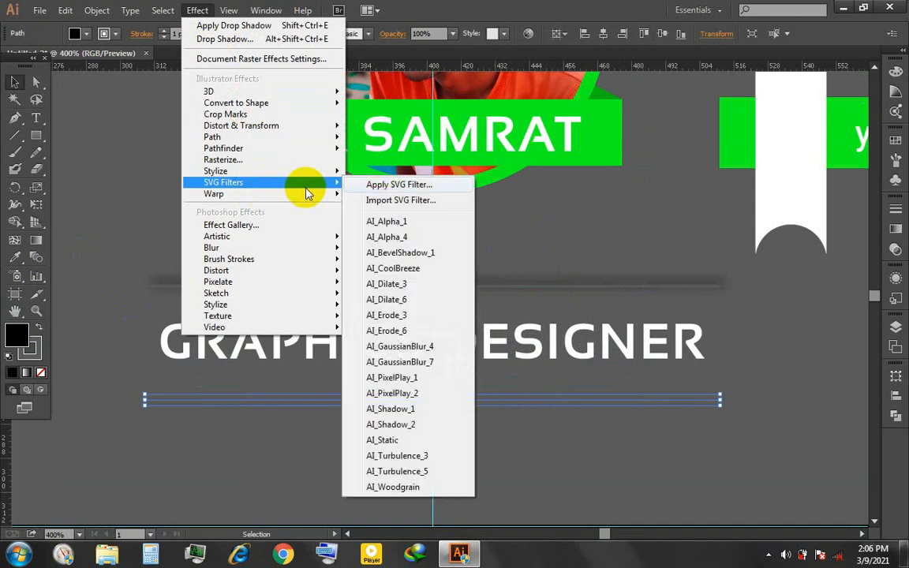
mouse_move(344, 180)
left_click(394, 173)
left_click(638, 269)
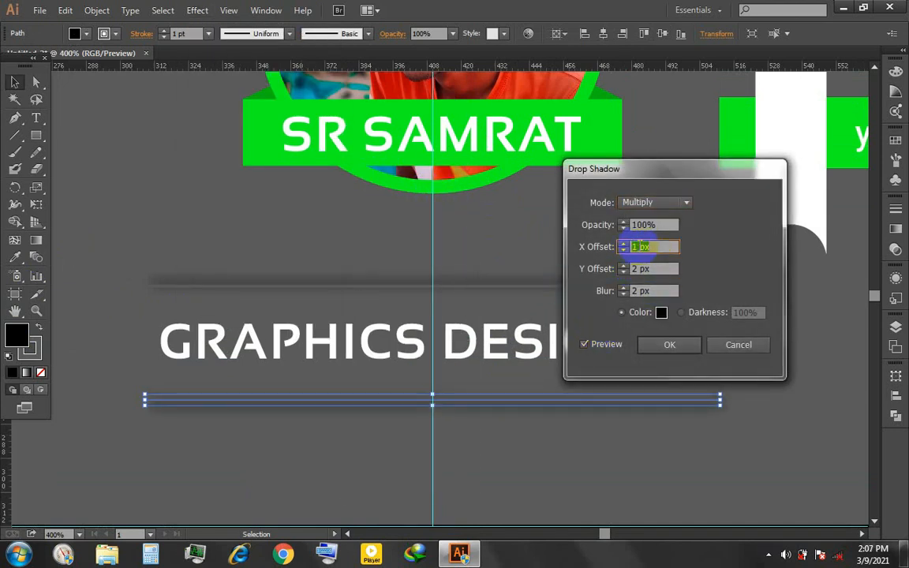
key("Return")
left_click(786, 378)
left_click(896, 278)
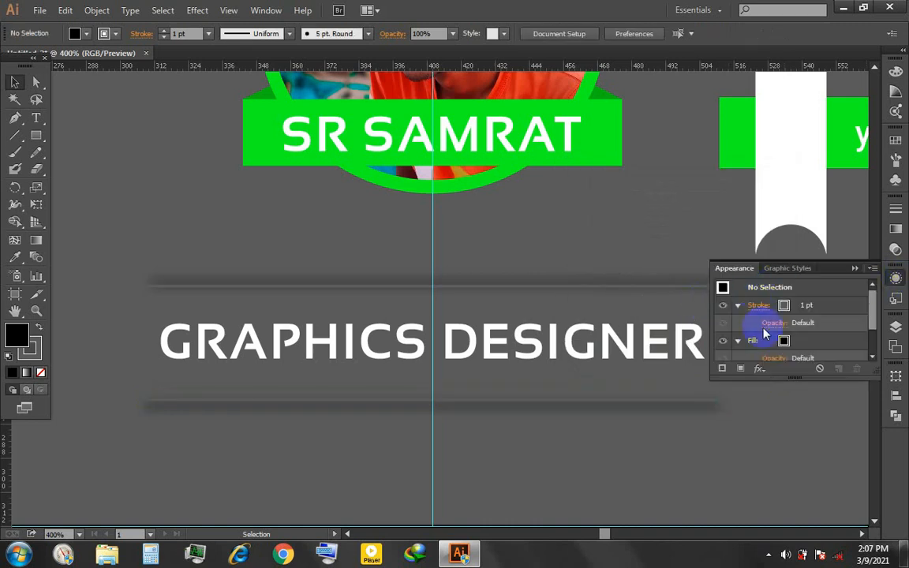
left_click(722, 342)
left_click(727, 307)
scroll(742, 338, "down", 4)
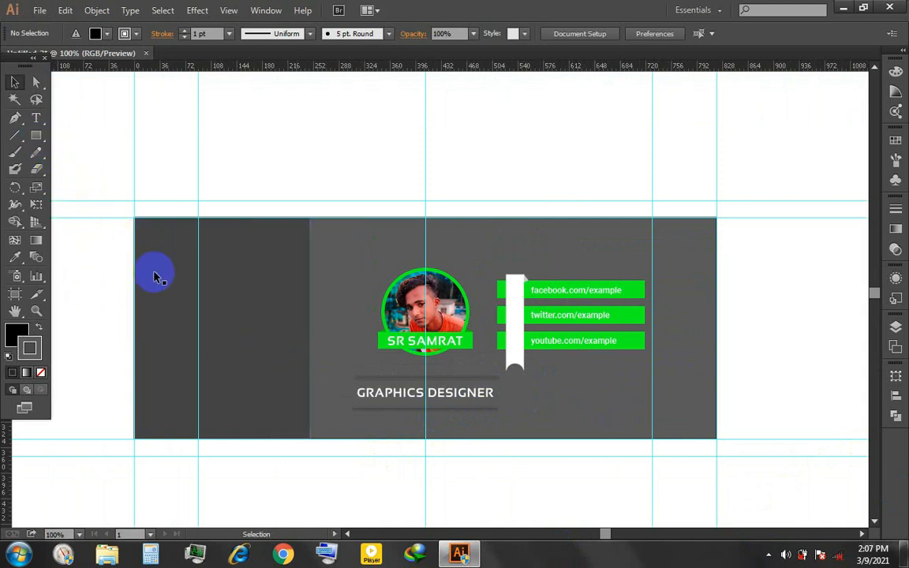
left_click(245, 312)
- Move the ribboned contact bars group slightly down and to the right
left_click_drag(597, 343, 595, 364)
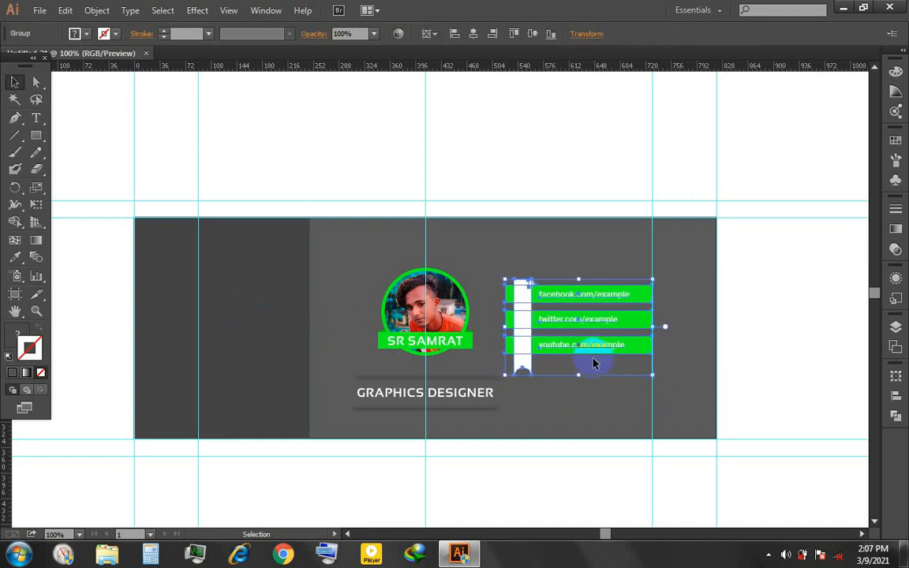
key("Right")
key("Right")
key("Right")
key("Right")
key("Right")
key("Right")
key("Right")
key("Right")
key("Right")
key("Right")
key("Right")
key("Right")
key("Right")
key("Right")
left_click(603, 400)
- Shrink the photo badge slightly and nudge GRAPHICS DESIGNER with its two lines right and down
left_click(458, 341)
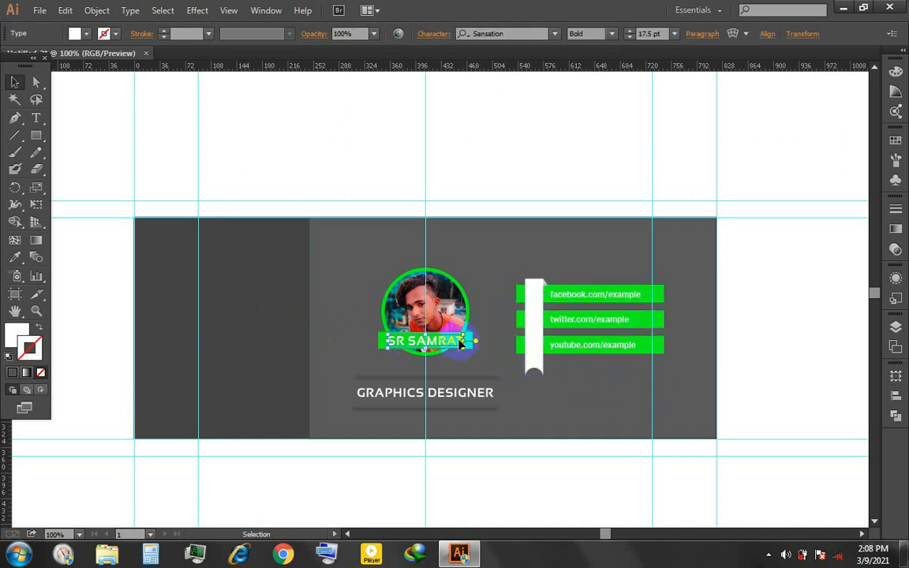
key("ctrl+shift+a")
left_click_drag(493, 360, 509, 429)
key("Right")
key("Right")
key("Right")
key("Right")
key("Right")
key("Up")
key("Down")
key("Down")
key("Down")
key("Down")
key("Down")
key("Down")
key("Down")
key("Down")
- Nudge the ribboned contact bars a little further right
left_click(560, 339)
key("Down")
key("Down")
key("Down")
key("Down")
key("Down")
key("Down")
key("Right")
key("Right")
key("Right")
key("Right")
- Fine-tune the position of GRAPHICS DESIGNER and its two lines beneath the photo with small right and upward nudges
left_click(509, 373)
left_click_drag(473, 378, 493, 412)
key("Right")
key("Right")
key("Right")
key("Right")
key("Up")
key("Up")
key("Up")
- Widen the dark panel by extending its inner edge toward the photo
left_click(284, 325)
left_click_drag(309, 328, 331, 331)
left_click(60, 148)
- Unlock the bottommost path in the layer stack and delete the large white rectangle surrounding the cover
left_click(896, 327)
left_click(754, 335)
scroll(774, 434, "down", 5)
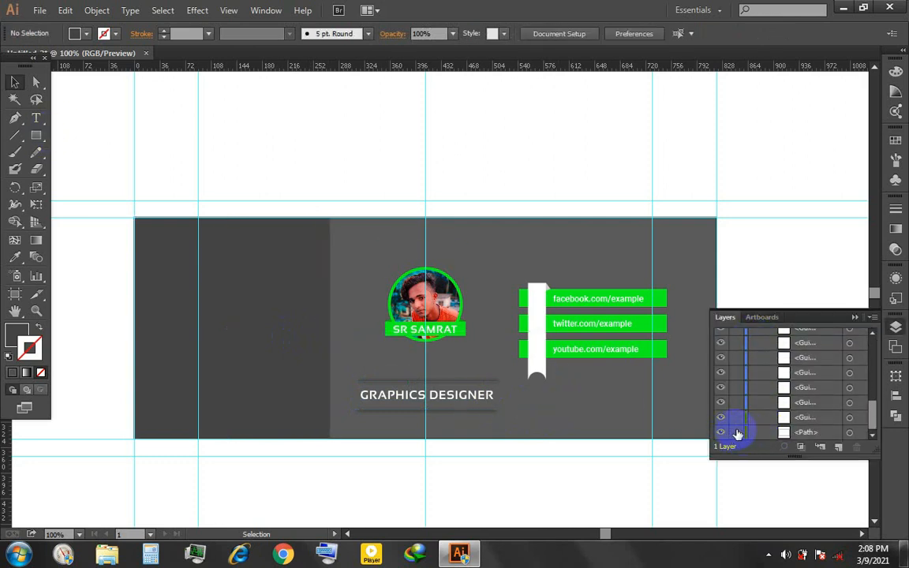
left_click(771, 252)
key("Delete")
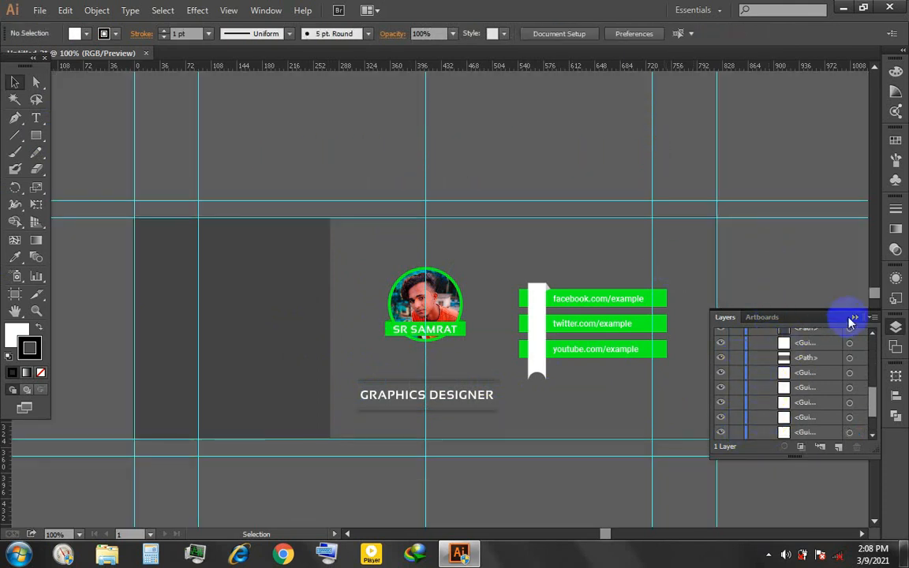
left_click(853, 318)
- Remove the main background rectangle's stroke and set its fill to the dark grey 2d2d2d
left_click(264, 296)
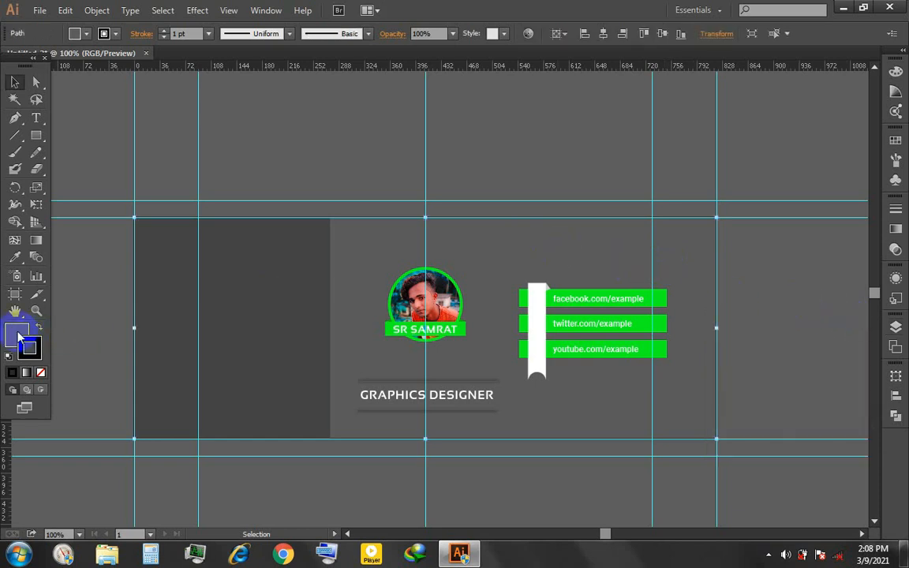
left_click(103, 33)
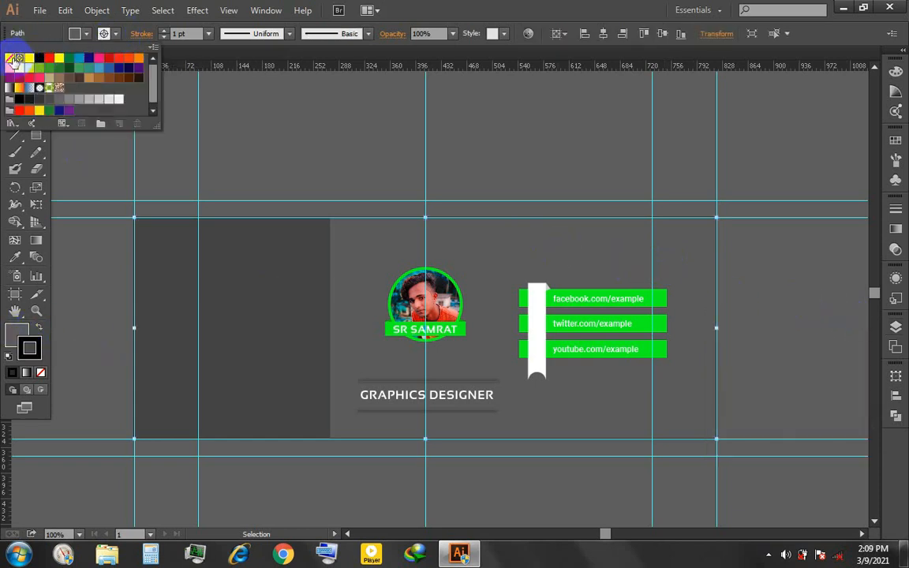
left_click(8, 59)
double_click(14, 337)
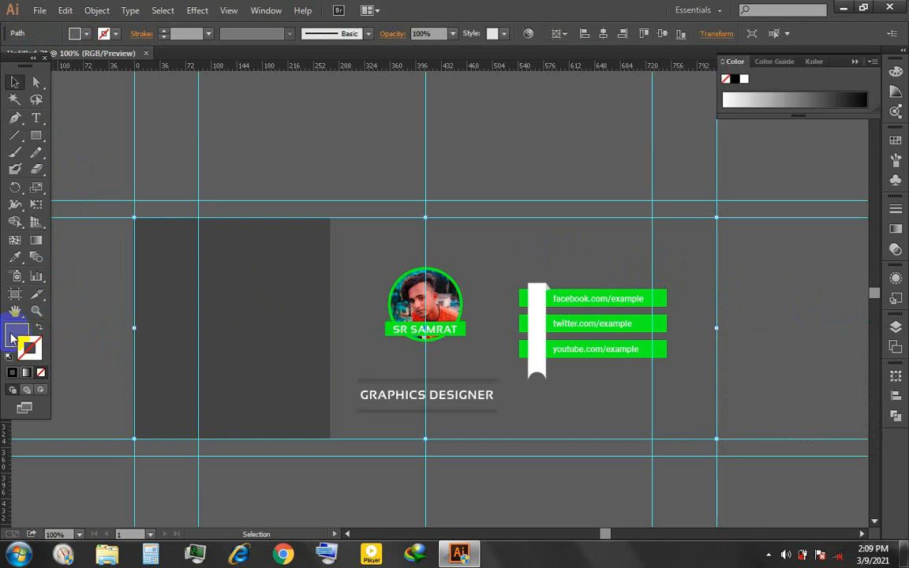
left_click(270, 328)
left_click(603, 185)
left_click(539, 157)
- Sample the background color onto the narrower side panel and darken its fill to 161616
left_click(271, 265)
key("i")
left_click(491, 265)
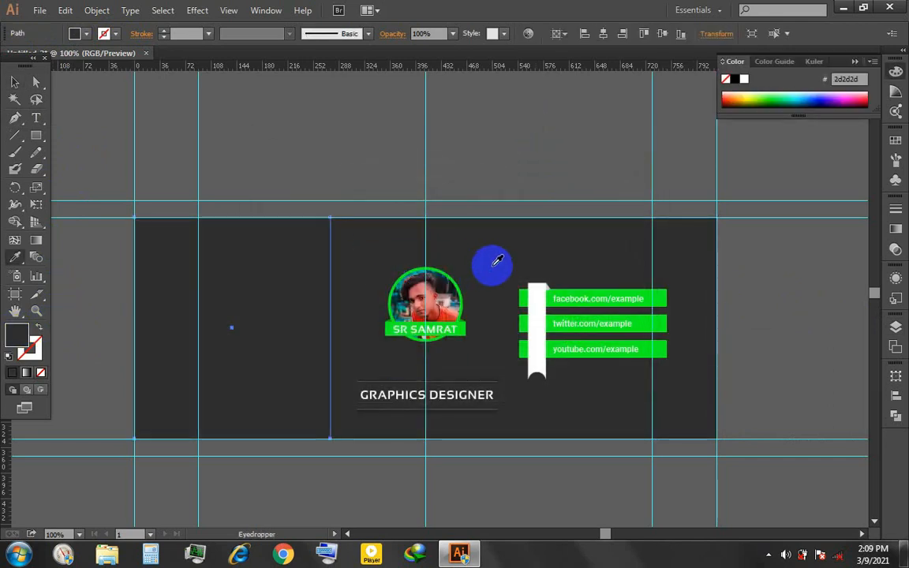
double_click(16, 343)
left_click_drag(267, 344, 267, 345)
left_click(598, 187)
key("v")
left_click(511, 490)
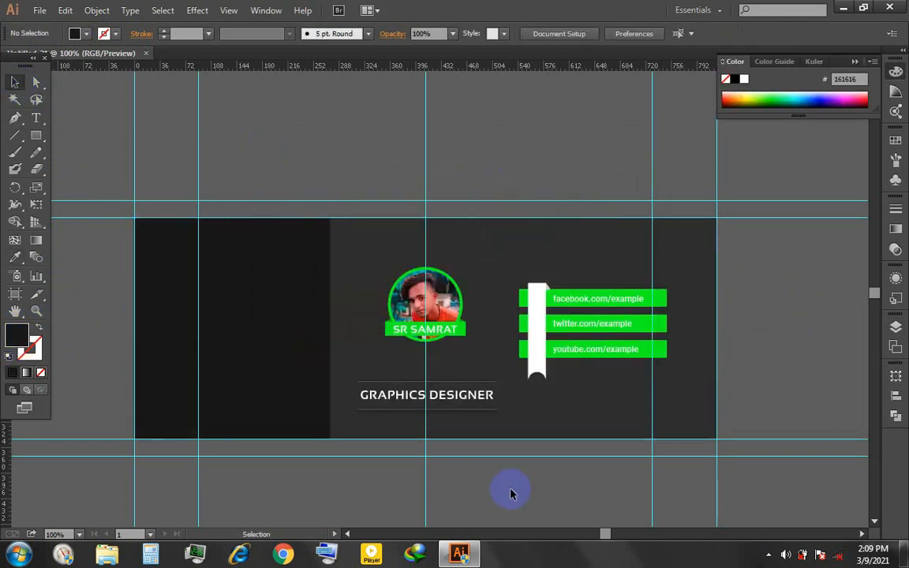
- Sample the new background grey onto the upper line with the Eyedropper
scroll(481, 483, "up", 2)
scroll(401, 355, "up", 2)
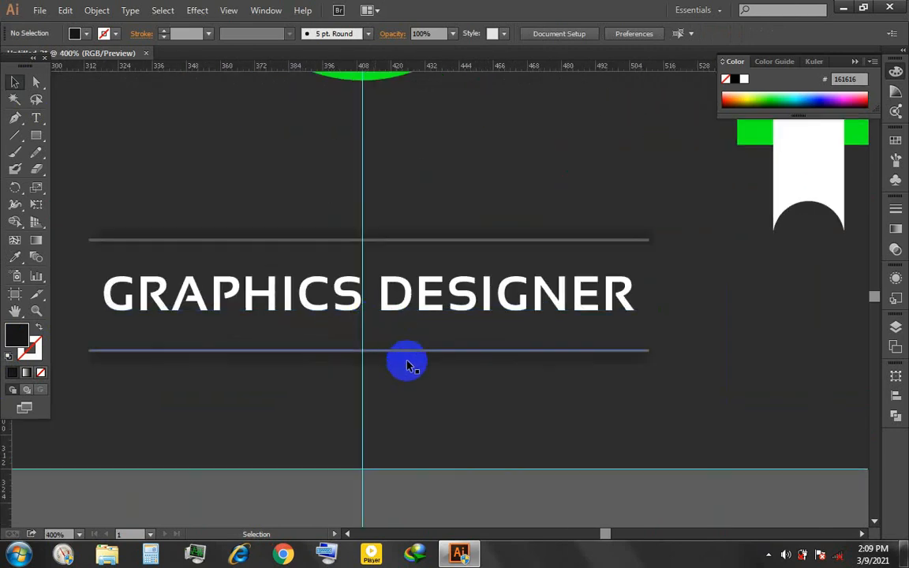
left_click(406, 352)
left_click(424, 242)
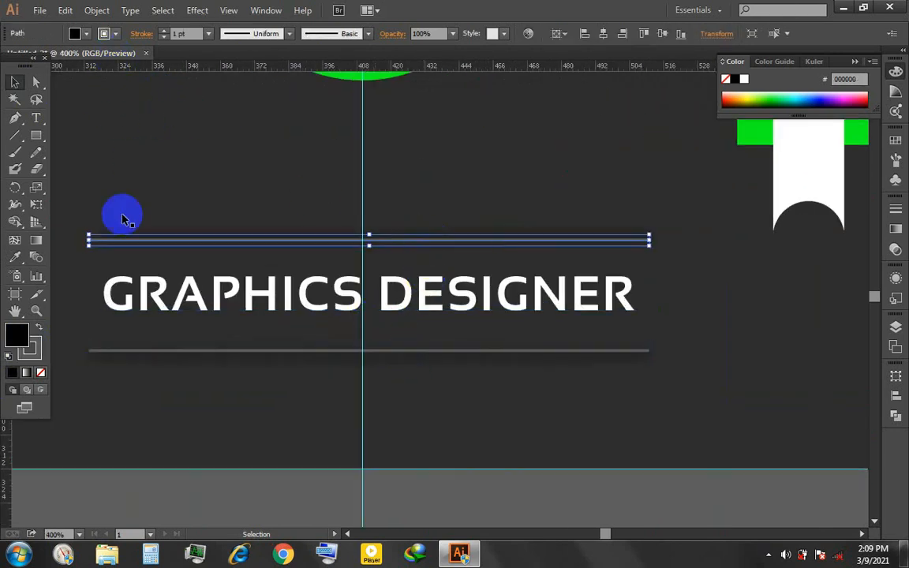
key("i")
left_click(202, 206)
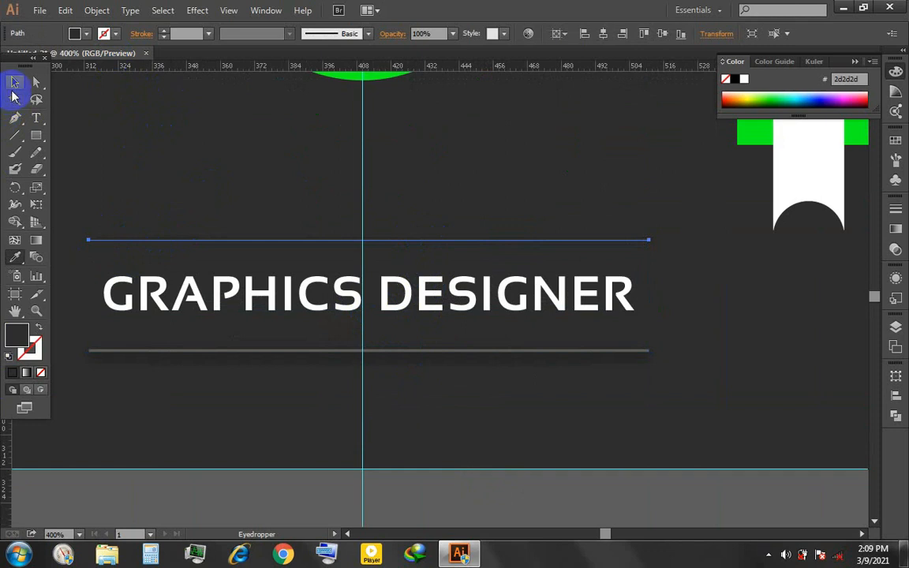
left_click(14, 82)
left_click(213, 316)
- Set both lines' stroke to the background color 2d2d2d by sampling it and swapping fill and stroke
left_click(203, 350)
left_click(217, 238, "shift")
key("i")
left_click(189, 169)
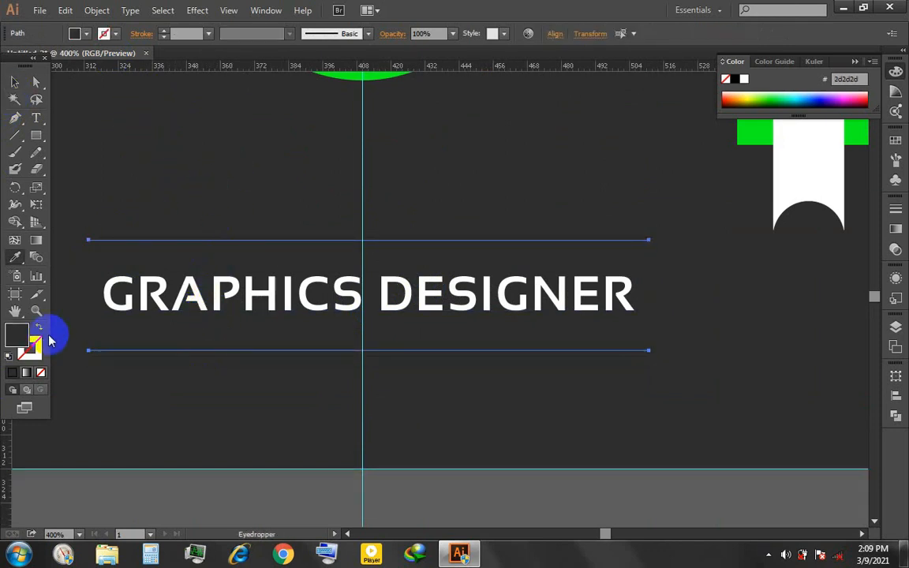
left_click(39, 326)
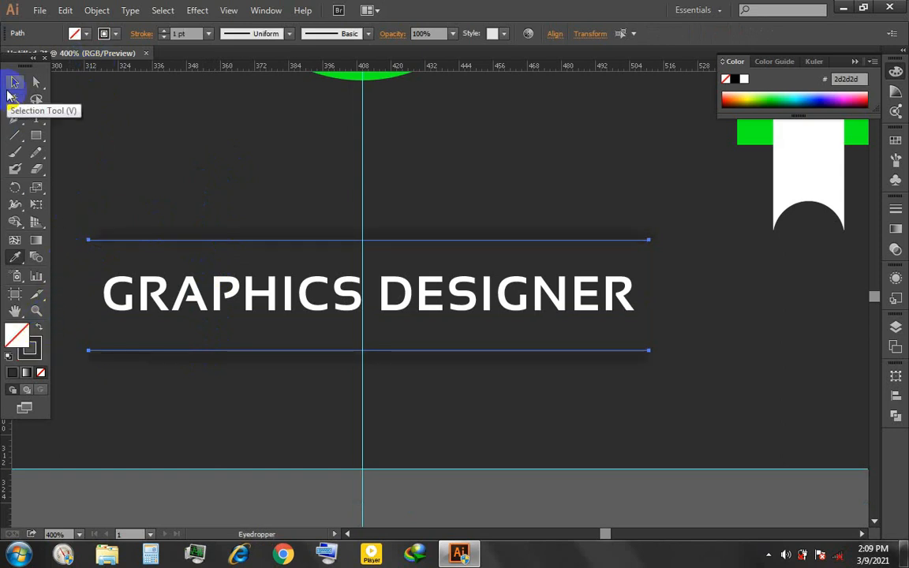
left_click(10, 87)
- Draw a thin horizontal rectangle about 160 px wide high on the darkest panel and fill it white by sampling the name banner's text
scroll(216, 266, "down", 1)
left_click(395, 482)
scroll(394, 480, "down", 1)
left_click_drag(356, 380, 495, 347)
left_click_drag(347, 300, 551, 336)
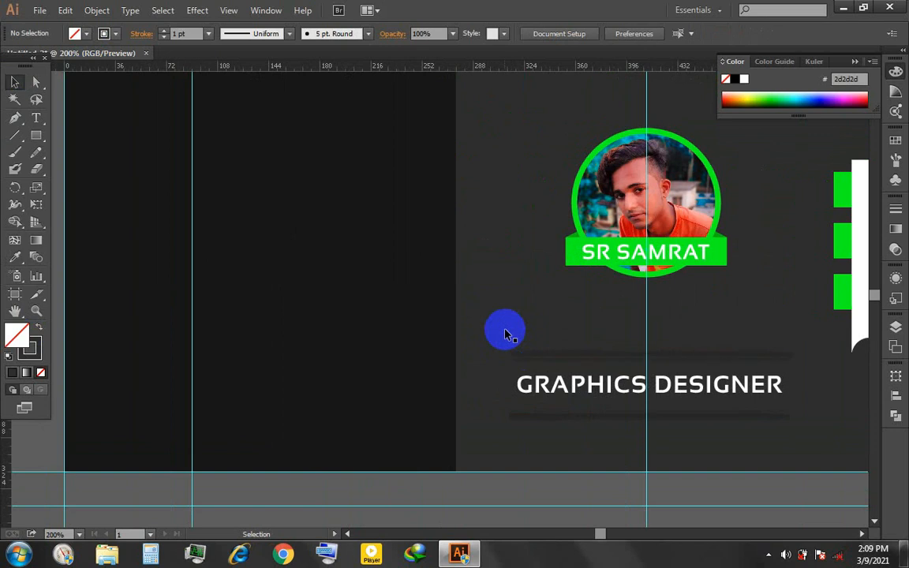
left_click_drag(36, 135, 98, 132)
left_click_drag(223, 134, 291, 146)
key("ctrl+z")
left_click_drag(209, 123, 444, 127)
key("i")
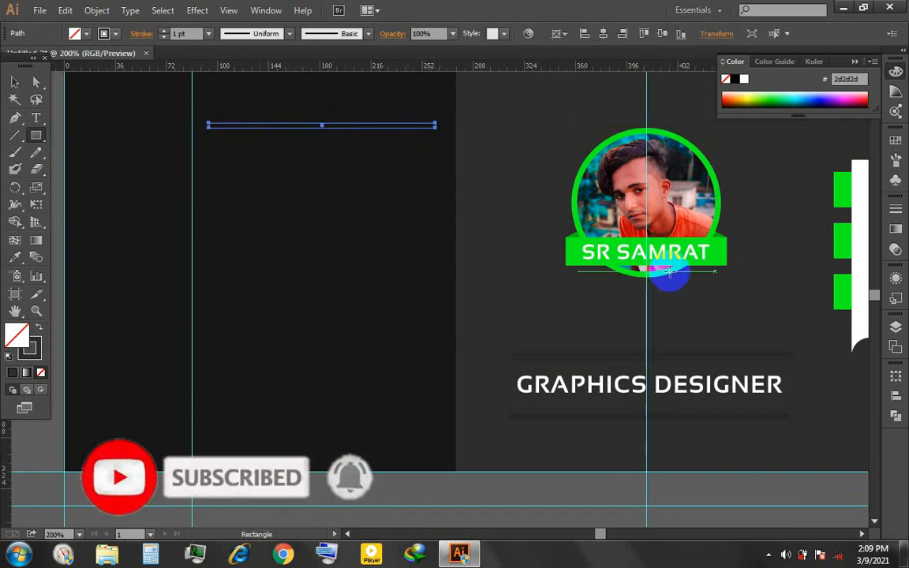
left_click(591, 252)
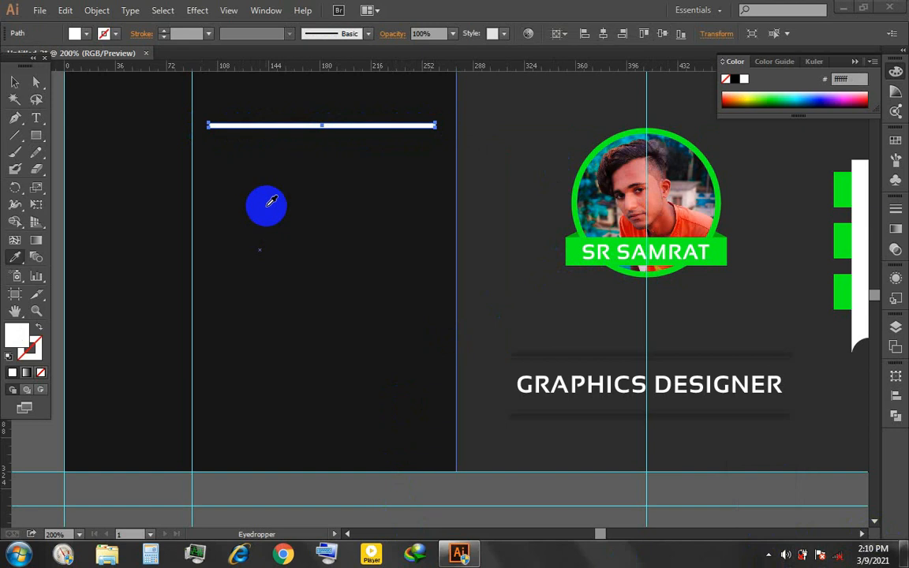
- Stretch the white bar's right end outward until the bar is about 167 px long
left_click(15, 82)
left_click(345, 122)
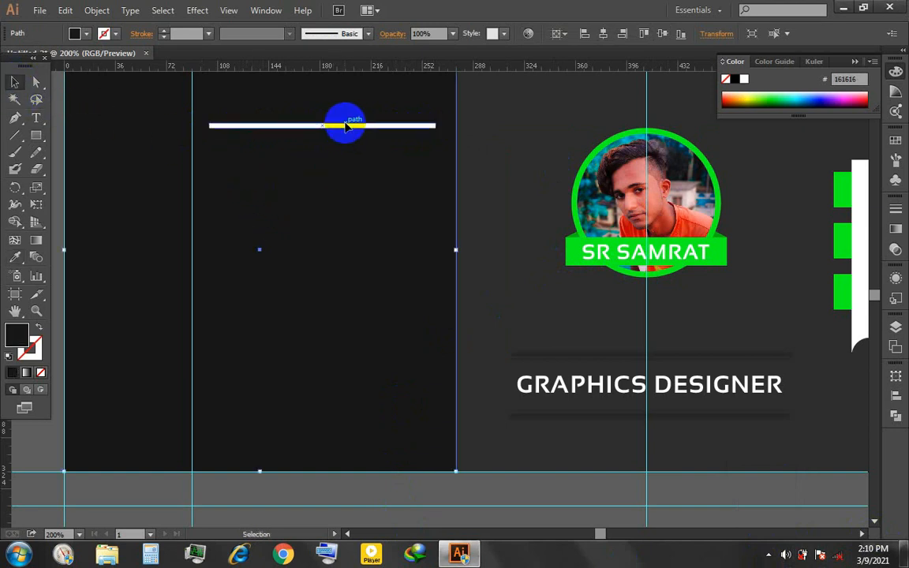
left_click(346, 126)
scroll(347, 159, "up", 3)
left_click_drag(348, 159, 425, 354)
left_click_drag(382, 256, 383, 251)
left_click(386, 288)
scroll(386, 289, "down", 2)
left_click(395, 270)
left_click_drag(555, 270, 569, 270)
- Duplicate the white bar in place, in front of the original
left_click(466, 259)
left_click(444, 269)
key("ctrl+c")
key("ctrl+f")
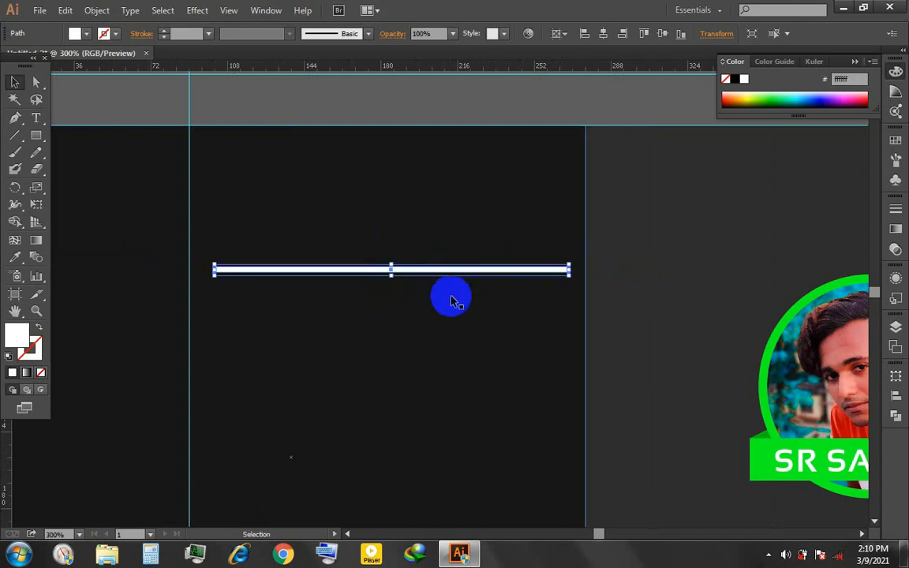
- Move the duplicated white bar straight down until it sits about 27 px below the original
key("Down")
key("Down")
key("Down")
key("Down")
key("Down")
key("Down")
key("Down")
key("Down")
key("Down")
key("Down")
key("Down")
key("Down")
key("Down")
key("Down")
key("Down")
key("Down")
key("Down")
key("Down")
key("Down")
key("Down")
key("Down")
key("Down")
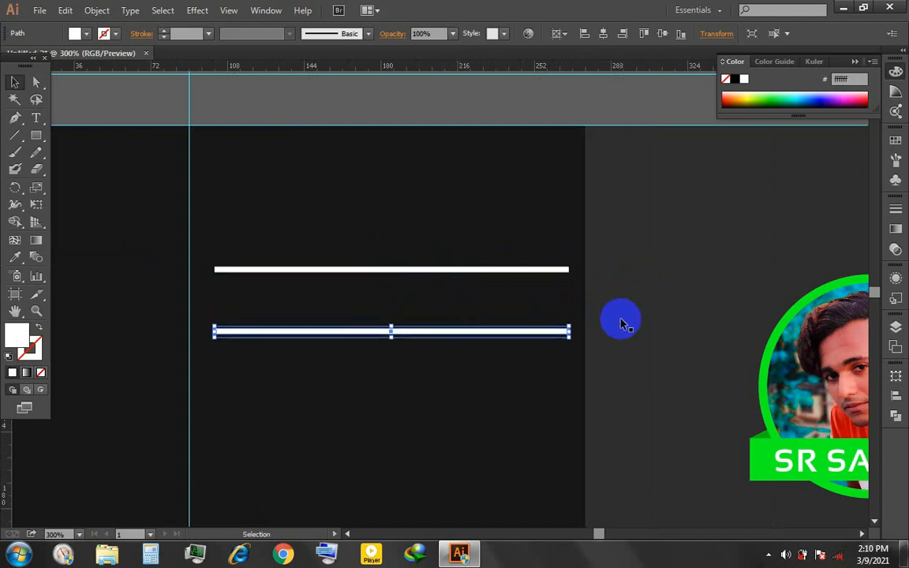
key("Up")
key("Up")
left_click(621, 320)
- Fill the upper white bar with the name banner's green by sampling it
left_click(488, 272)
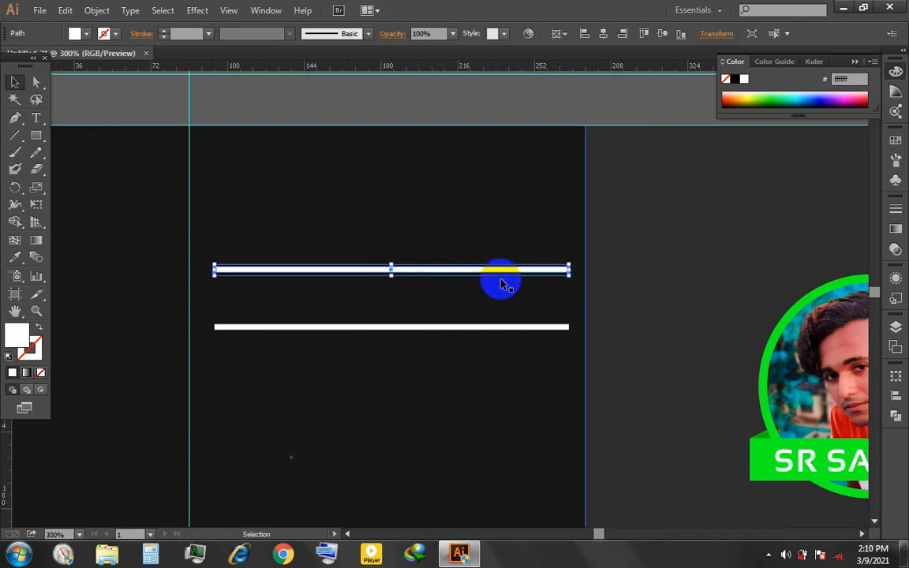
key("i")
left_click(777, 451)
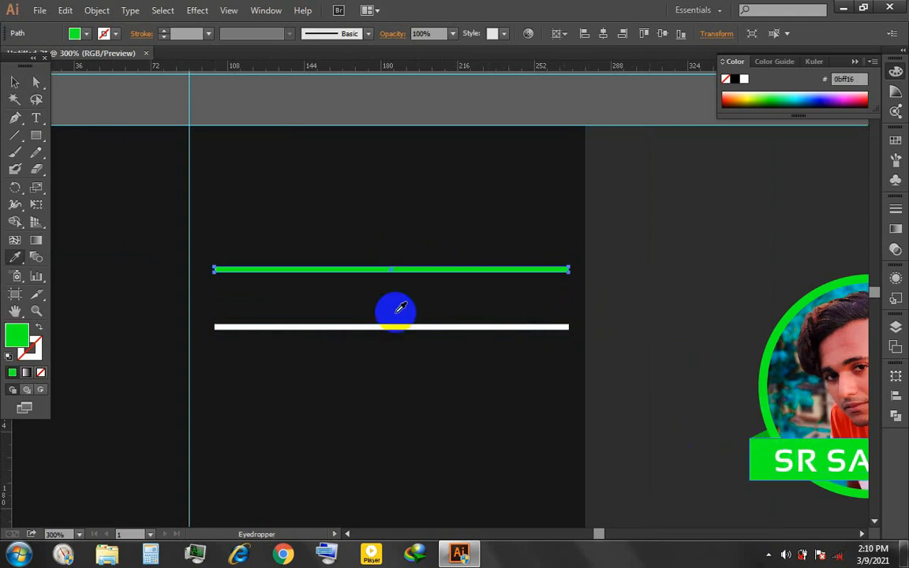
left_click(424, 297)
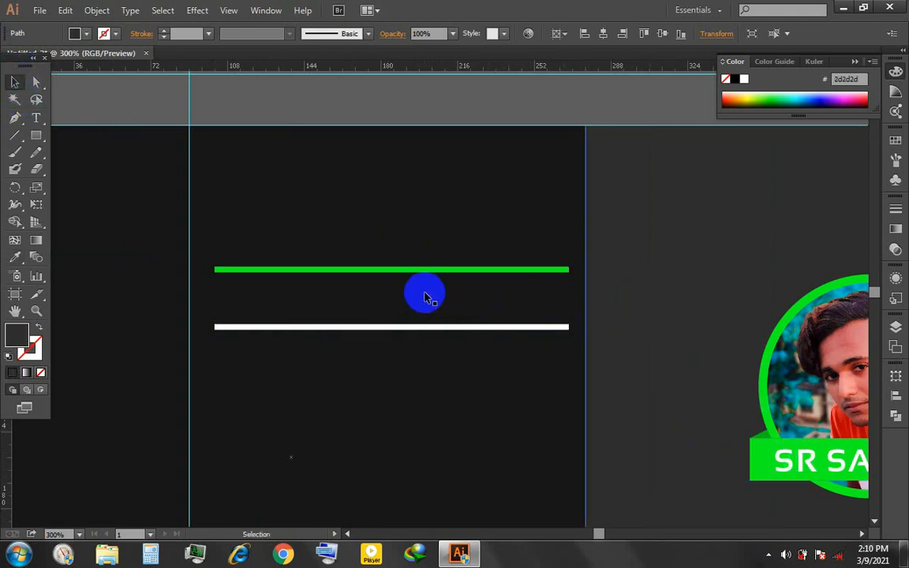
- Add the text GRAPHICS DESIGN, fill it green by sampling the upper bar, and place it between the two bars
key("t")
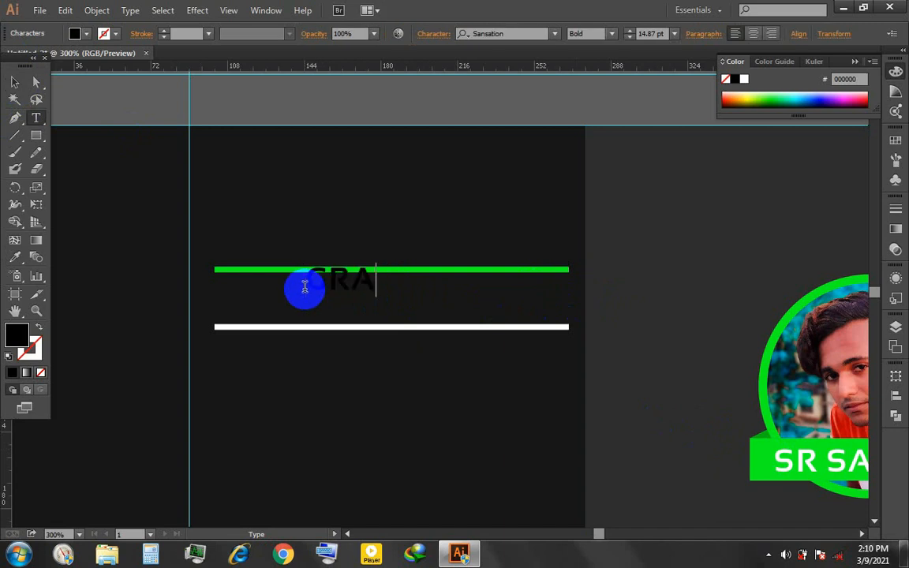
type("N")
key("ctrl+a")
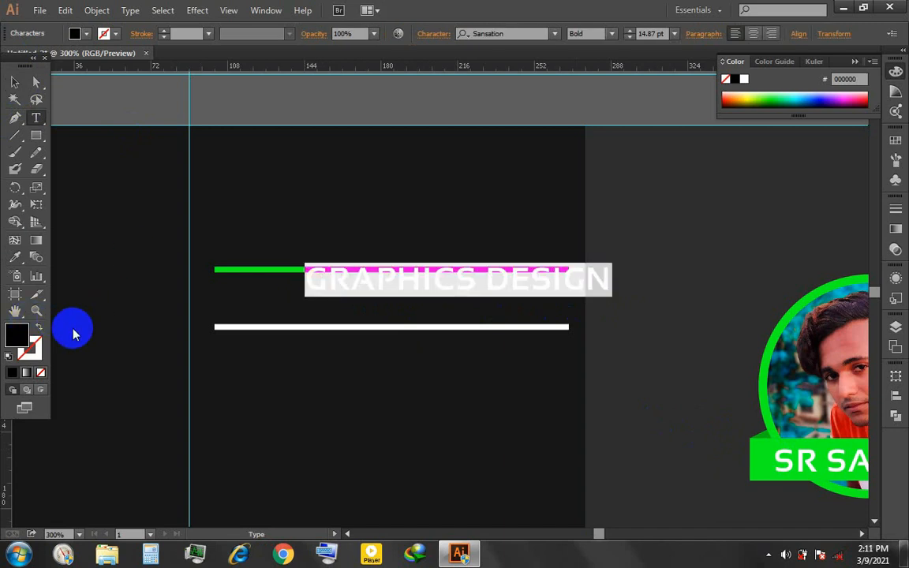
left_click(14, 257)
left_click(237, 269)
left_click(14, 81)
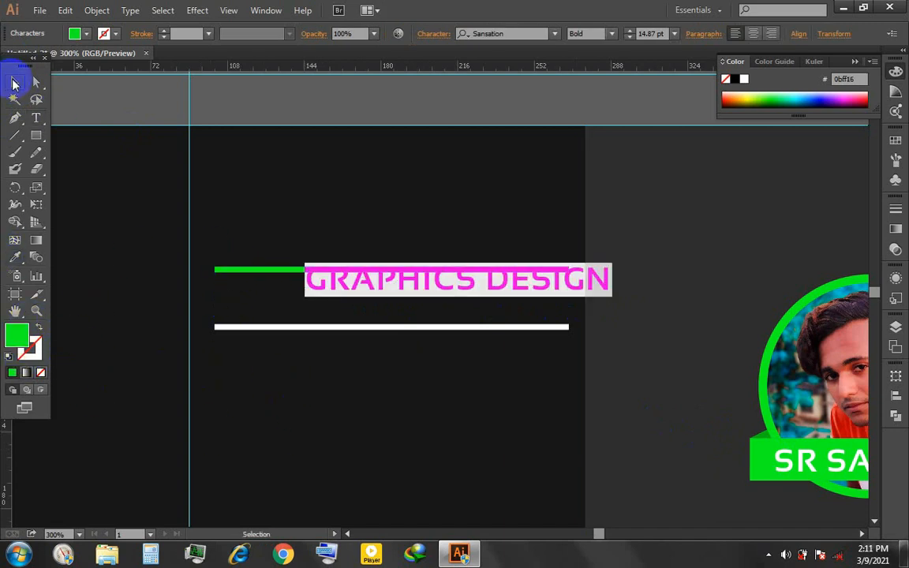
key("shift+Left")
key("shift+Left")
key("shift+Left")
- Set the GRAPHICS DESIGN text's font to Roboto Bold
double_click(487, 291)
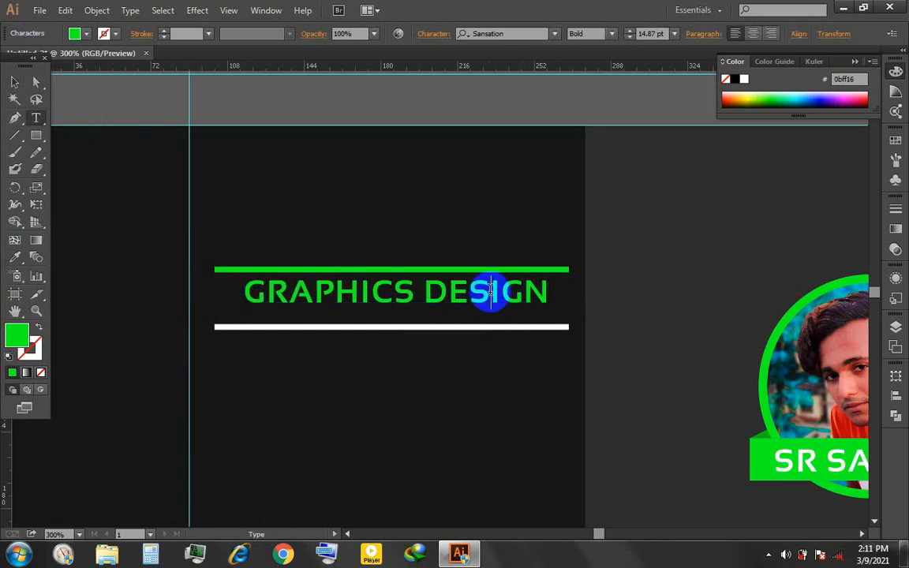
key("ctrl+a")
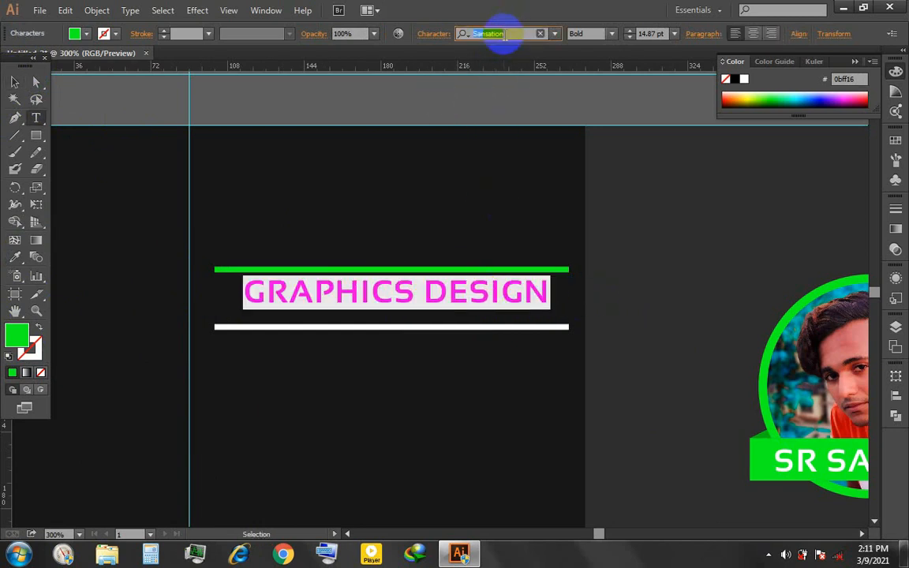
type("ro")
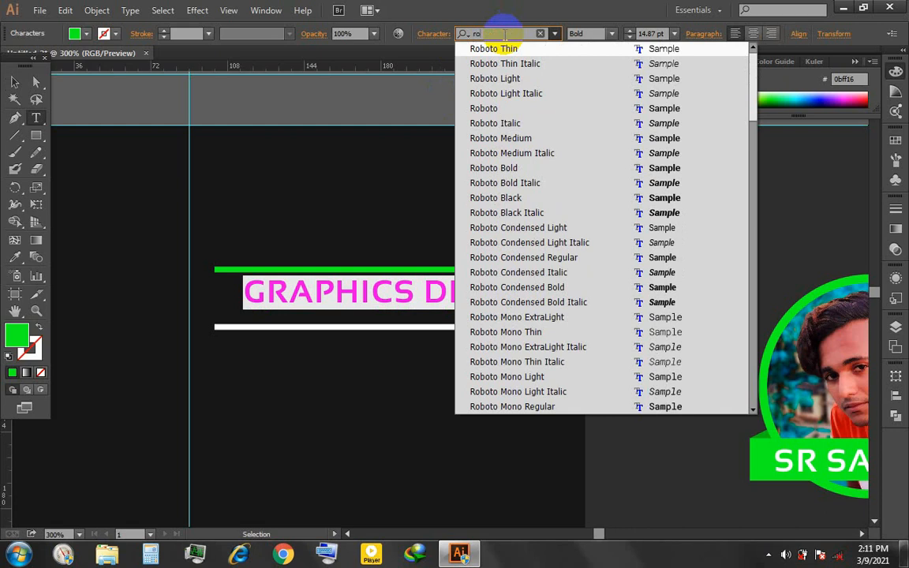
key("Return")
left_click(614, 34)
left_click(592, 112)
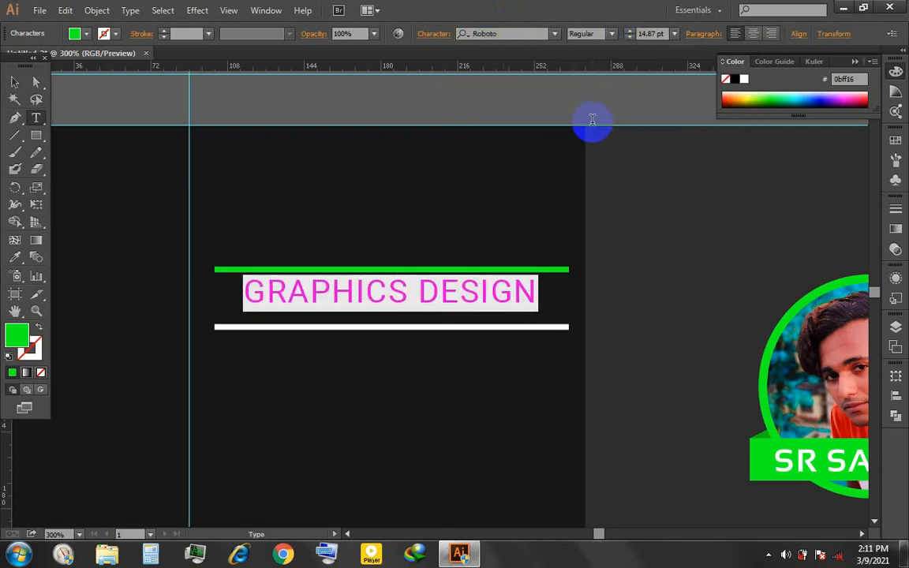
left_click(613, 34)
left_click(589, 173)
left_click(14, 81)
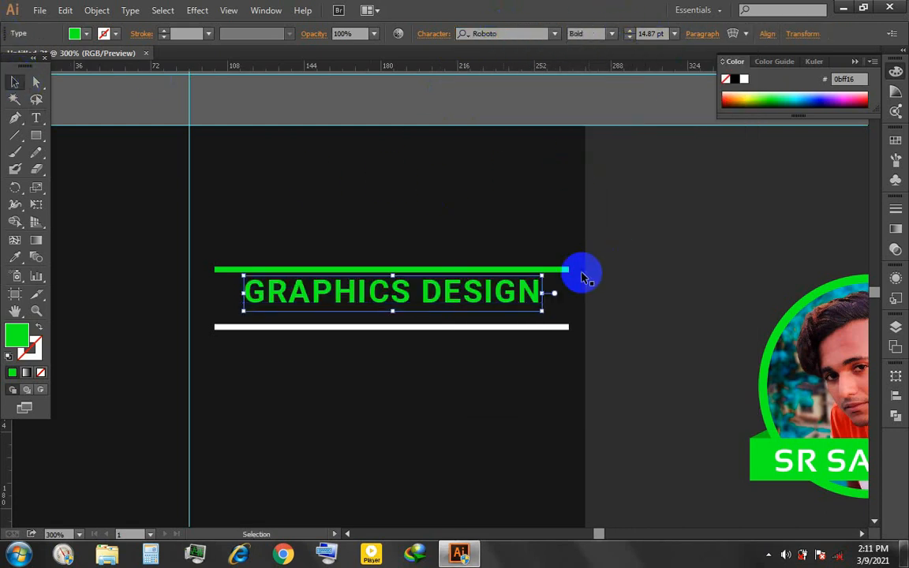
- Set the GRAPHICS DESIGN text's font size to 16.2 pt
double_click(454, 294)
key("ctrl+a")
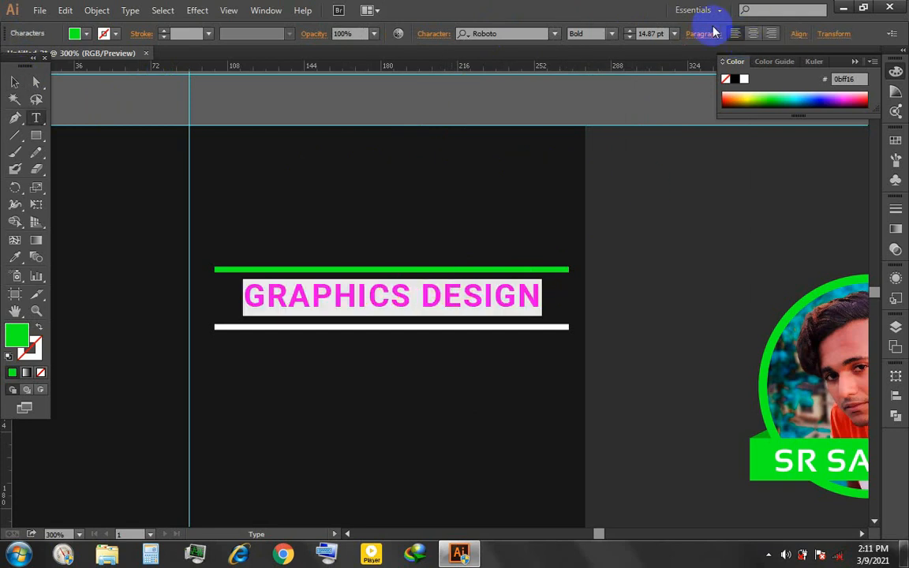
left_click(433, 37)
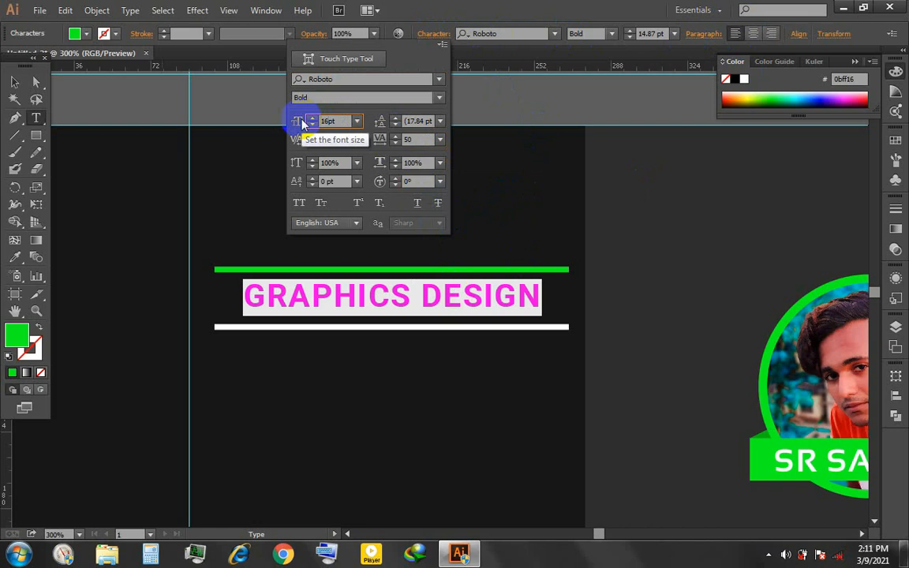
type("16pt")
key("Return")
left_click(435, 35)
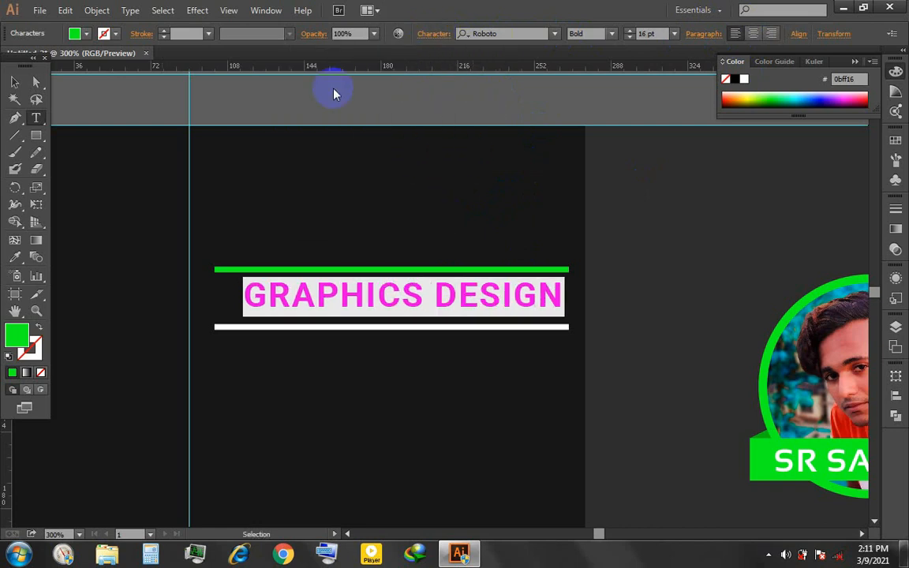
key("Return")
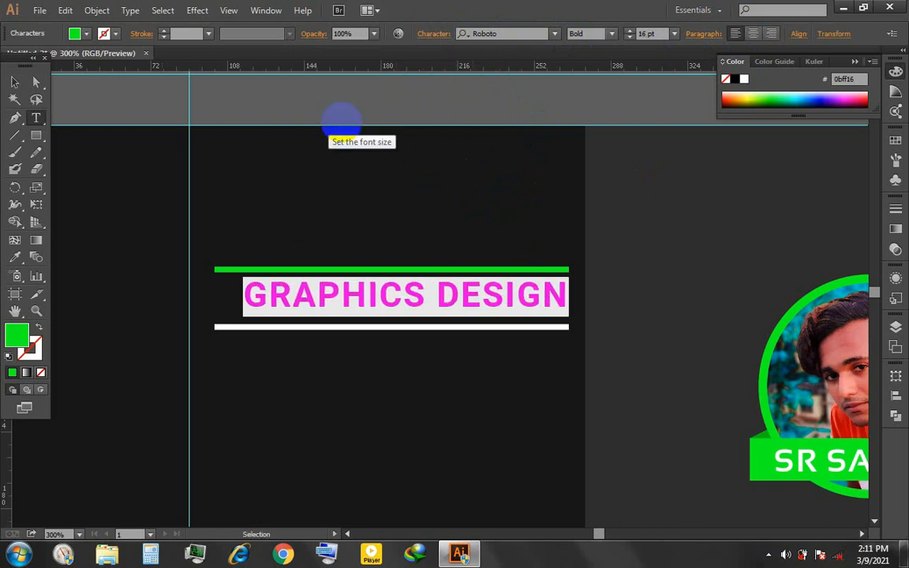
- Nudge the GRAPHICS DESIGN text left until its first letter lines up with the start of the bars
left_click(14, 82)
key("Left")
key("Left")
key("Left")
key("Left")
key("Left")
key("Left")
key("Left")
key("Left")
key("Left")
key("Left")
key("Left")
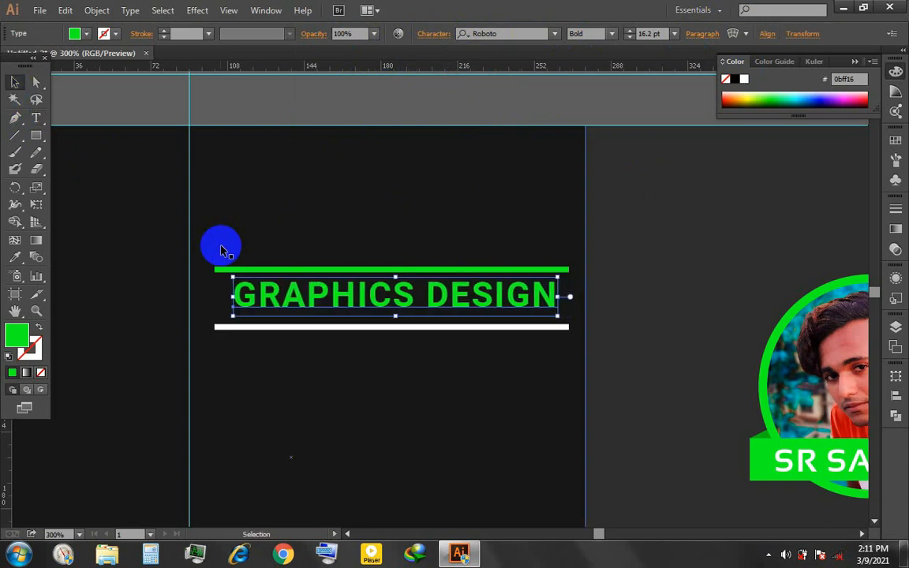
- Increase the tracking of the GRAPHICS DESIGN text until it spans the full width of the bars
left_click(438, 38)
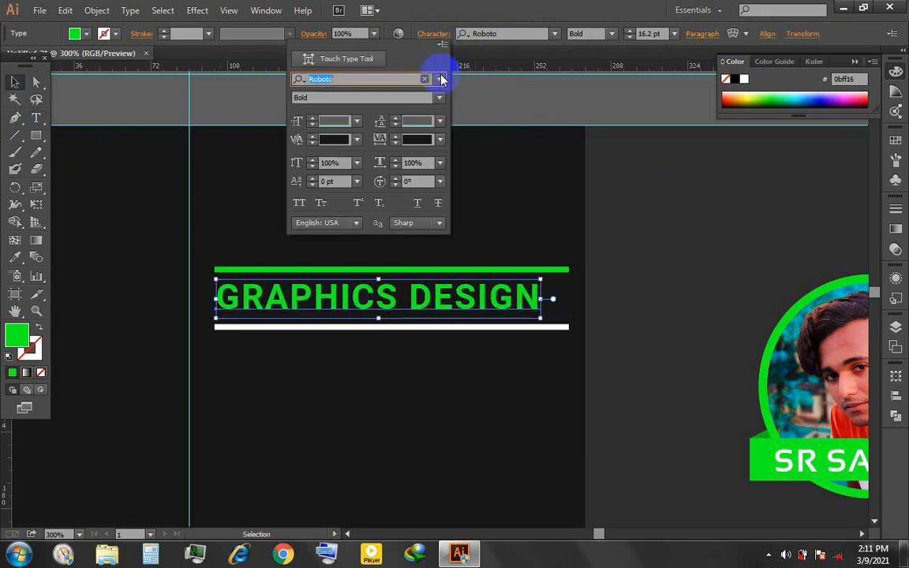
left_click(411, 139)
scroll(412, 139, "up", 10)
scroll(411, 139, "up", 3)
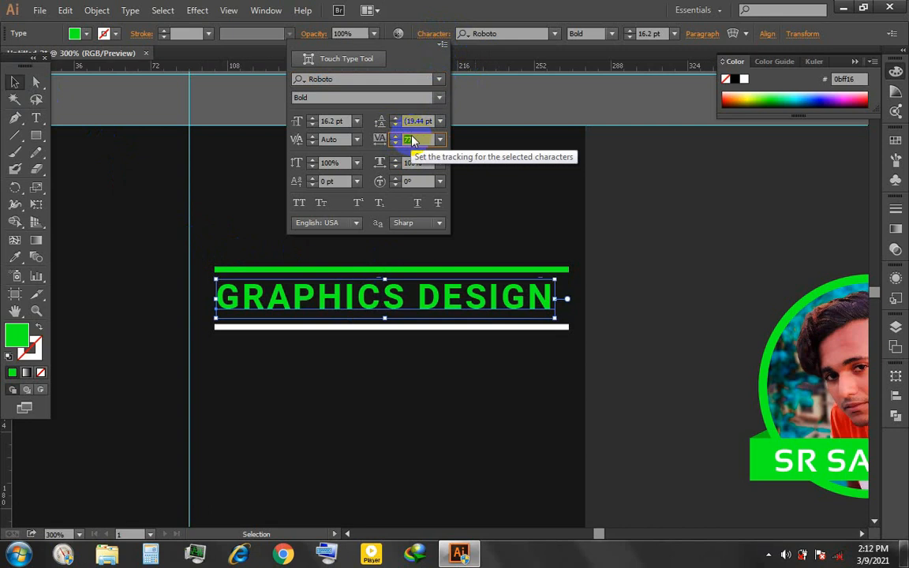
scroll(417, 139, "up", 4)
left_click(649, 257)
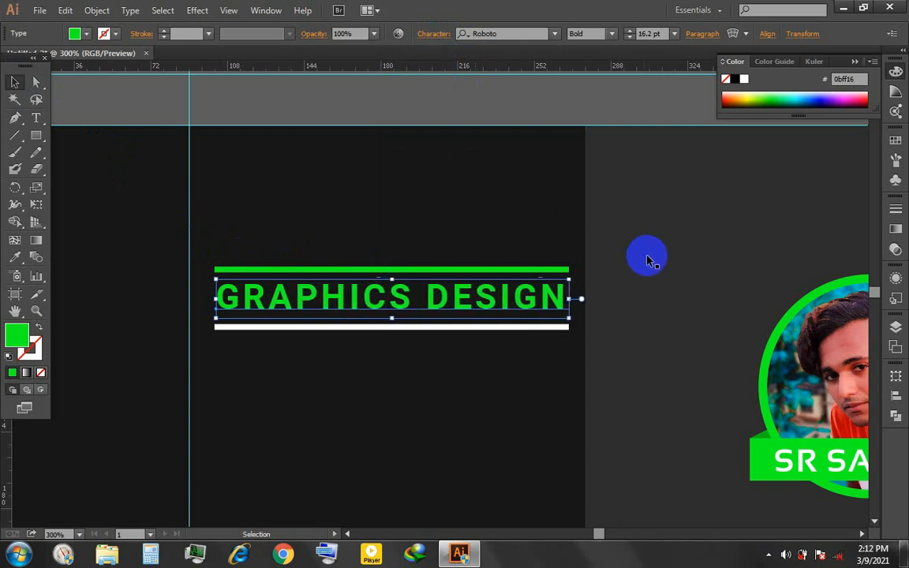
- Fill only the word DESIGN with white by sampling the lower bar
key("t")
left_click_drag(434, 292, 569, 295)
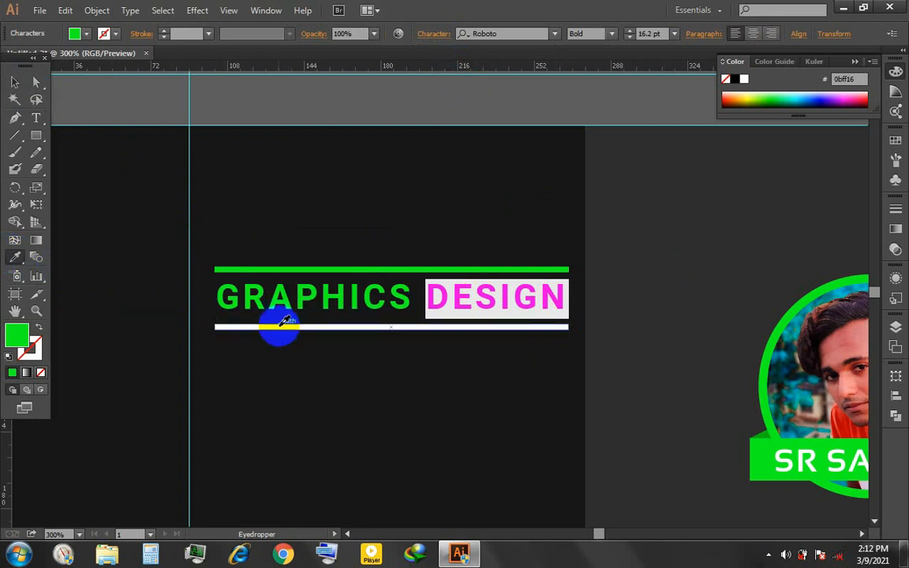
left_click(283, 324)
left_click(16, 83)
left_click(631, 329)
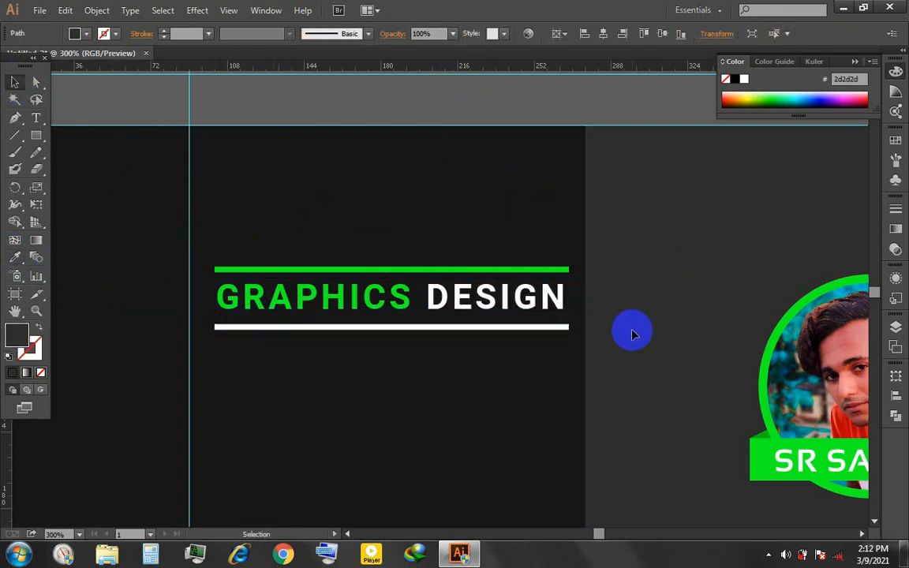
- Add the text CENTER at the lower bar and set it in Roboto Light
scroll(631, 329, "down", 2)
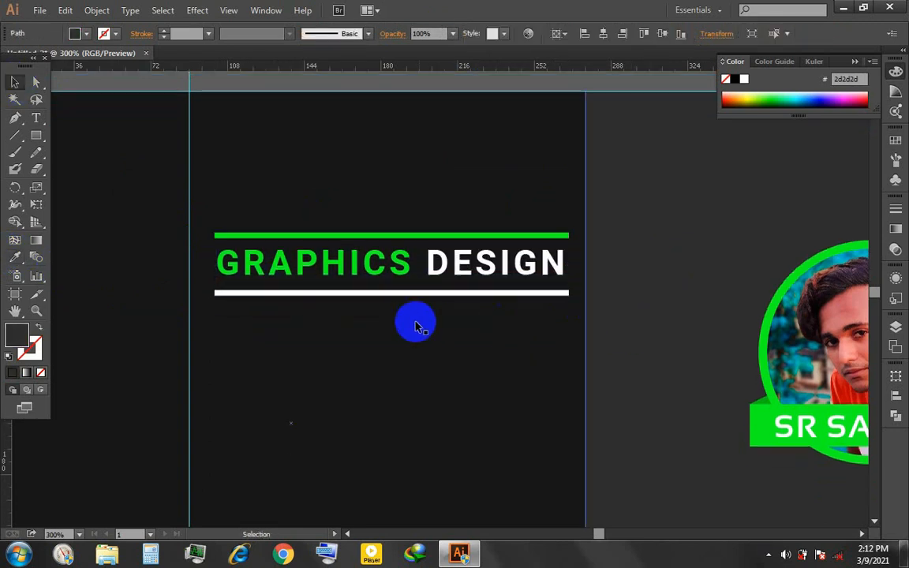
key("t")
left_click(227, 306)
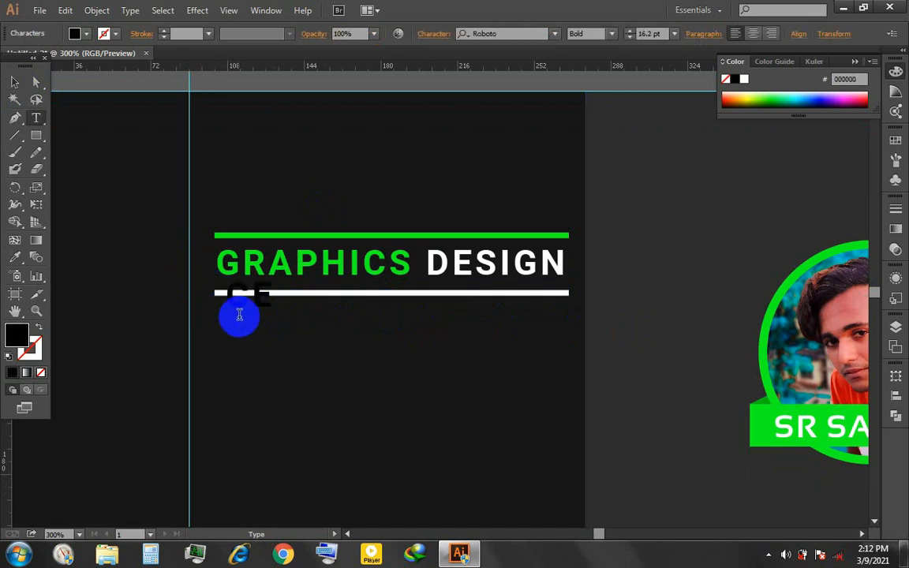
key("ctrl+a")
left_click(611, 34)
left_click(590, 80)
left_click(14, 82)
left_click(678, 273)
- Fill the CENTER text with white sampled from the lower bar and move it beneath the bar's left end
left_click(323, 304)
key("Down")
key("Down")
key("Down")
key("Down")
key("Down")
key("Down")
key("Down")
key("Down")
key("i")
left_click(380, 295)
key("v")
left_click_drag(321, 319, 264, 317)
- Set the CENTER text's size to 10 pt and nudge it left until it lines up with the bar's start
double_click(326, 335)
key("ctrl+a")
scroll(655, 34, "down", 6)
left_click(14, 82)
key("Left")
key("Left")
- Widen the CENTER text's tracking, first to 500 and then to 2000
key("t")
left_click(273, 316)
key("ctrl+a")
left_click(436, 34)
left_click(379, 142)
type("500")
key("Return")
type("20")
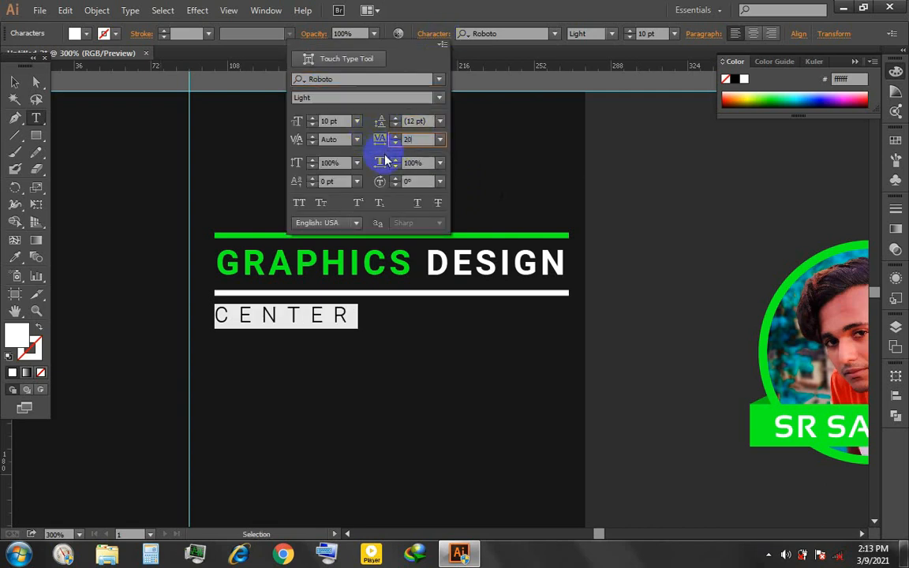
type("00")
key("Return")
- Set the CENTER text's font size to 10.2 pt and its tracking to 2300
left_click(416, 304)
key("ctrl+a")
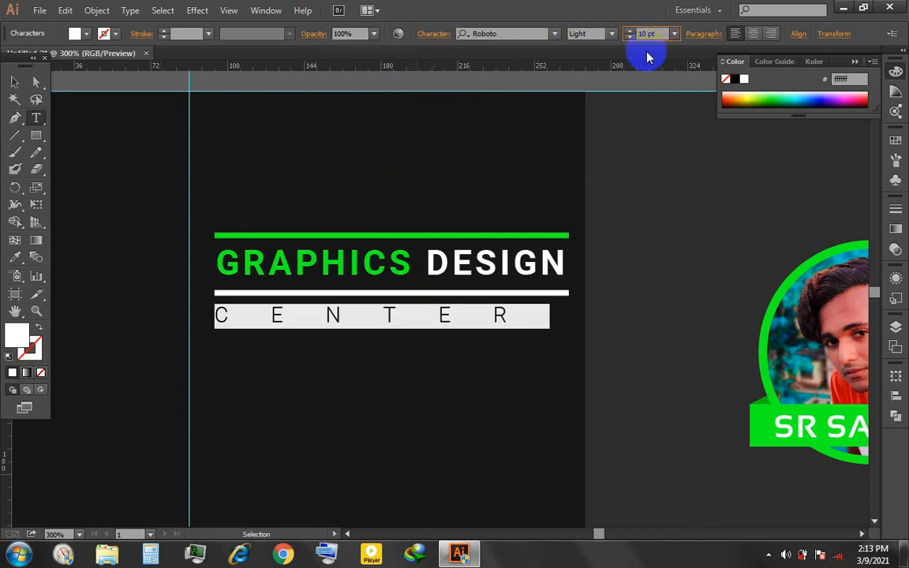
left_click(437, 35)
left_click(386, 136)
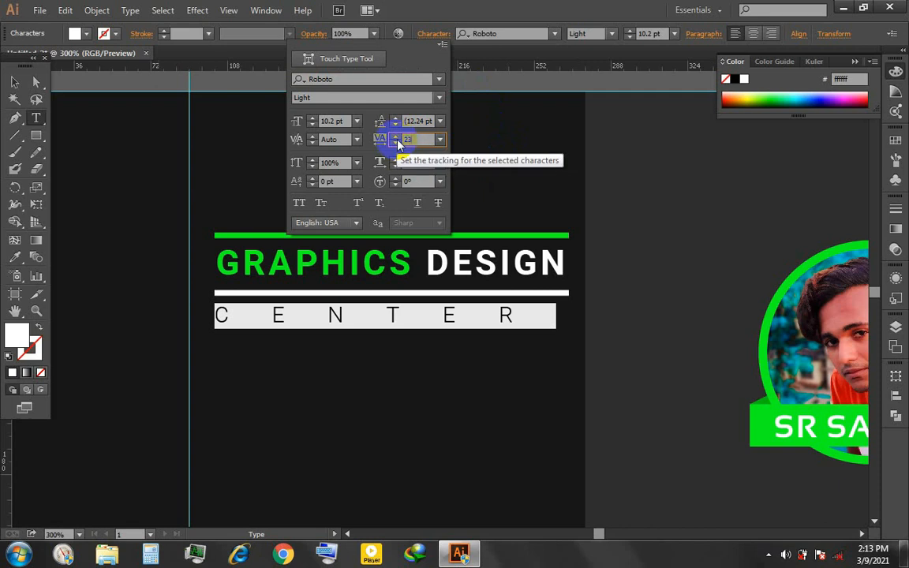
type("2300")
key("Return")
- Raise the CENTER text's tracking to 2500 and refine it to 2521 so the letters span the bar's width
left_click(434, 34)
left_click(410, 140)
type("2")
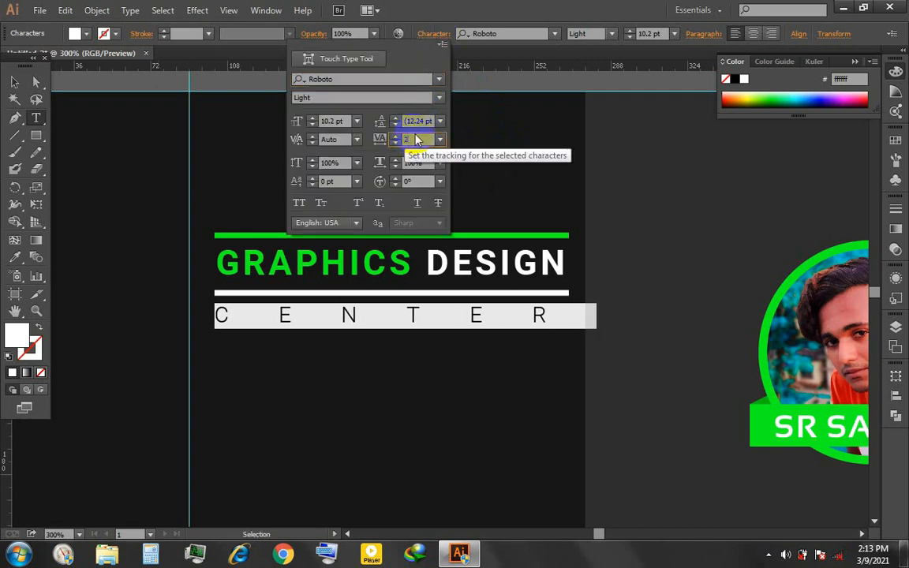
type("500")
key("Return")
left_click(442, 43)
left_click(386, 138)
type("2521")
key("Return")
left_click(13, 85)
left_click(604, 211)
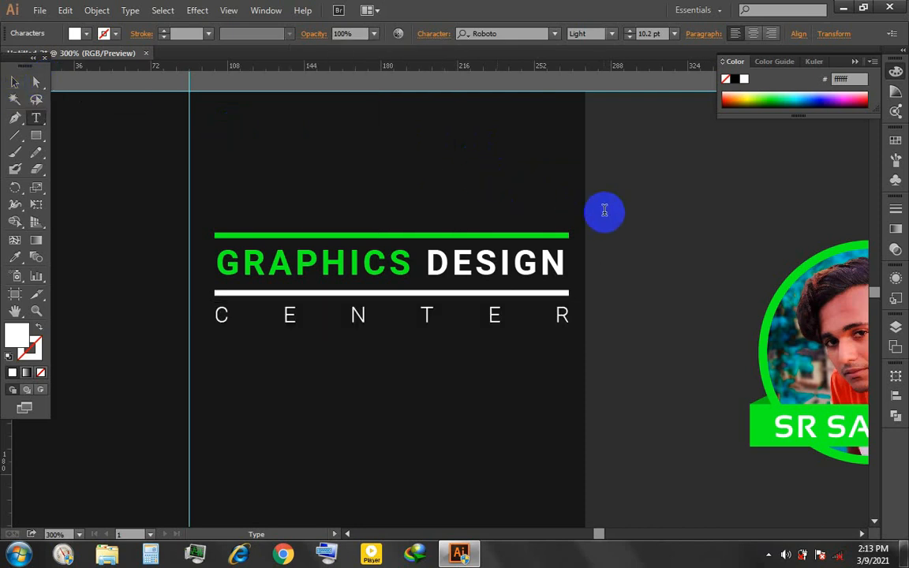
left_click(7, 85)
scroll(452, 194, "down", 1)
left_click(641, 251)
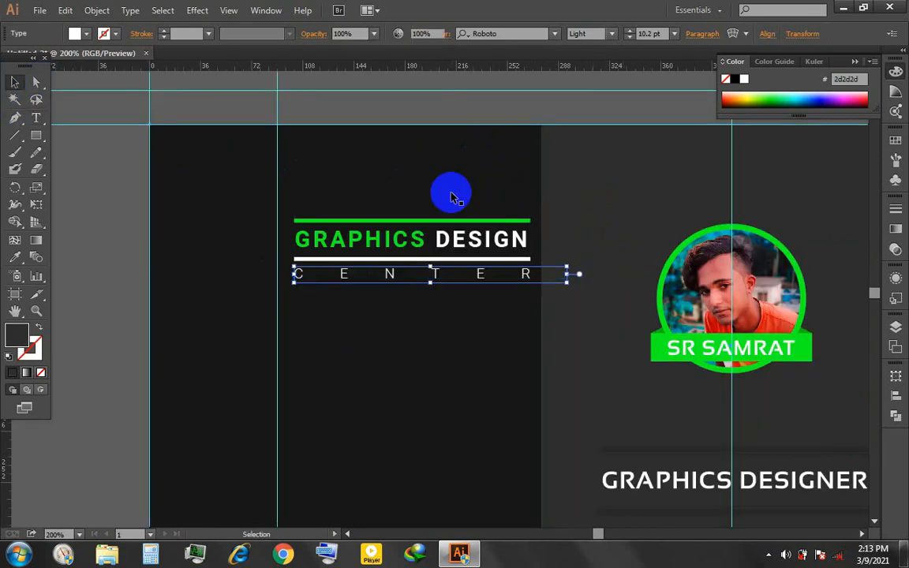
left_click_drag(592, 215, 419, 290)
key("ctrl+z")
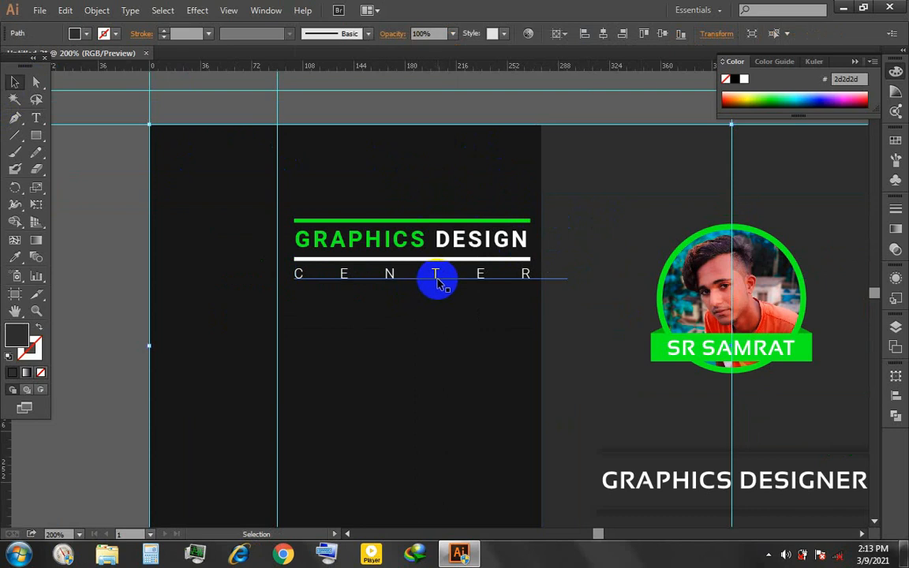
- Group the two bars with the GRAPHICS DESIGN and CENTER text lines
left_click(437, 274)
left_click(453, 259, "shift")
left_click(456, 239, "shift")
left_click(457, 220, "shift")
key("ctrl+g")
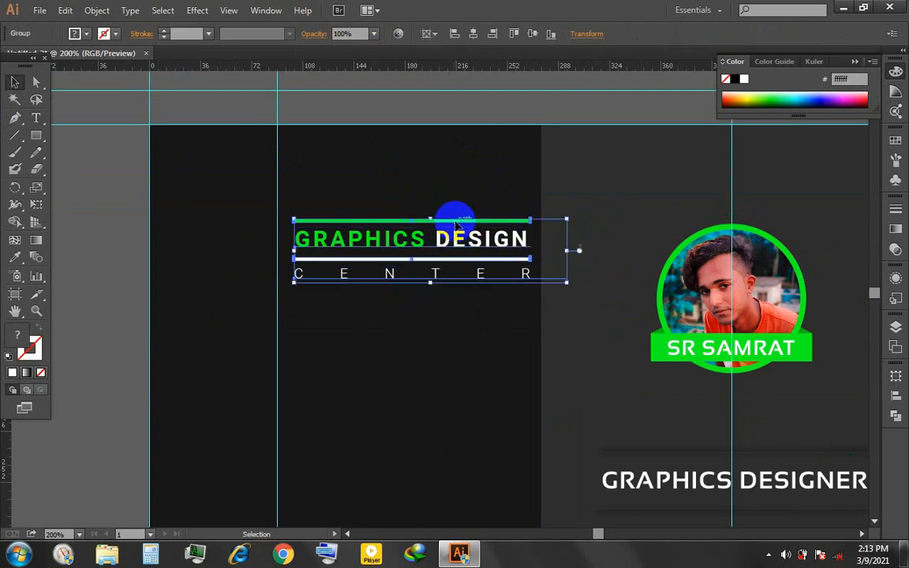
- Center the GRAPHICS DESIGN CENTER group vertically on the artboard and fine-tune its position sideways and slightly upward
left_click(533, 33)
key("Left")
key("Left")
key("Left")
key("Left")
key("Left")
key("Left")
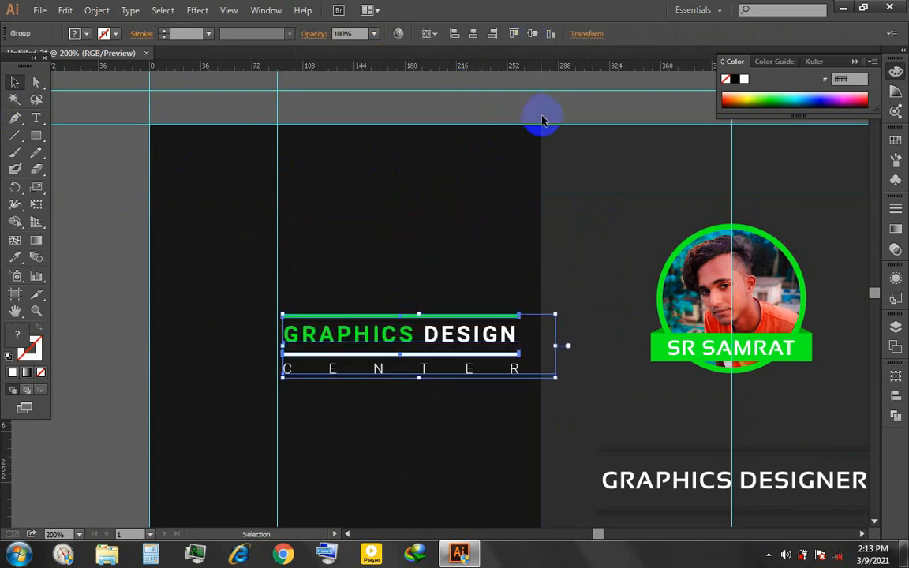
key("Right")
key("Right")
key("Right")
key("Right")
key("Right")
key("Right")
key("Up")
key("Up")
- Nudge the ribboned contact bar group slightly right and up
key("Up")
key("Up")
left_click(600, 207)
- Nudge the GRAPHICS DESIGN CENTER group slightly left on the darkest panel
scroll(586, 239, "down", 1)
left_click(469, 318)
key("Left")
key("Left")
key("Left")
left_click(592, 379)
- Delete the two inner vertical guides near the left and right ends of the artboard
scroll(592, 379, "down", 1)
left_click(430, 193)
key("Delete")
left_click_drag(587, 284, 390, 279)
left_click(685, 139)
key("Delete")
left_click(599, 306)
key("Right")
key("Right")
key("Right")
key("Up")
key("Up")
key("Up")
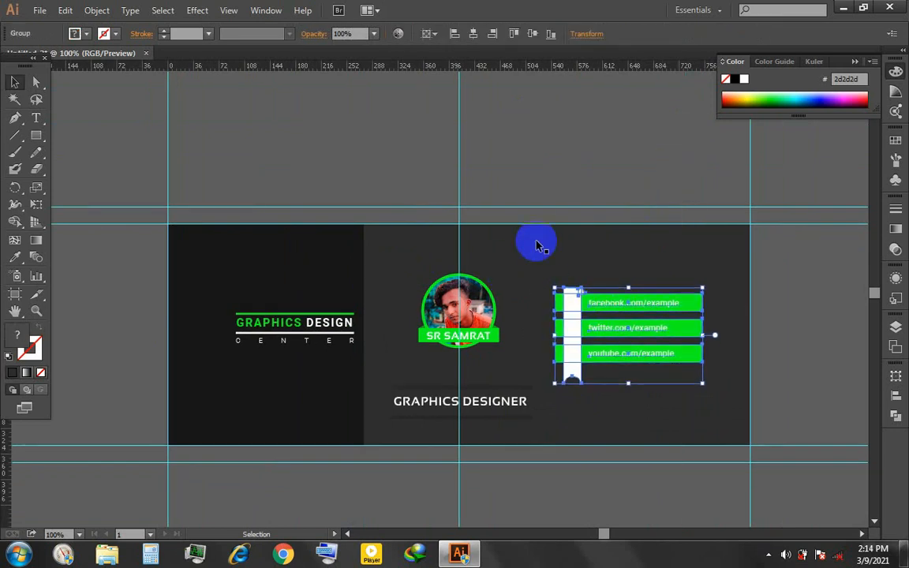
- Delete the central vertical guide and center the GRAPHICS DESIGN CENTER and ribboned contact bar groups vertically on the artboard
left_click(460, 154)
key("Delete")
left_click(326, 322)
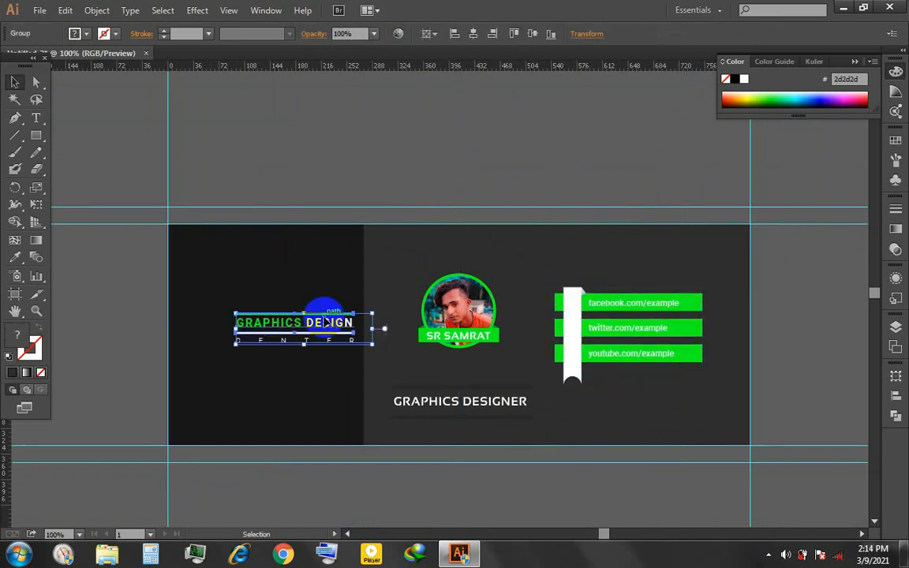
left_click(533, 33)
left_click(624, 323)
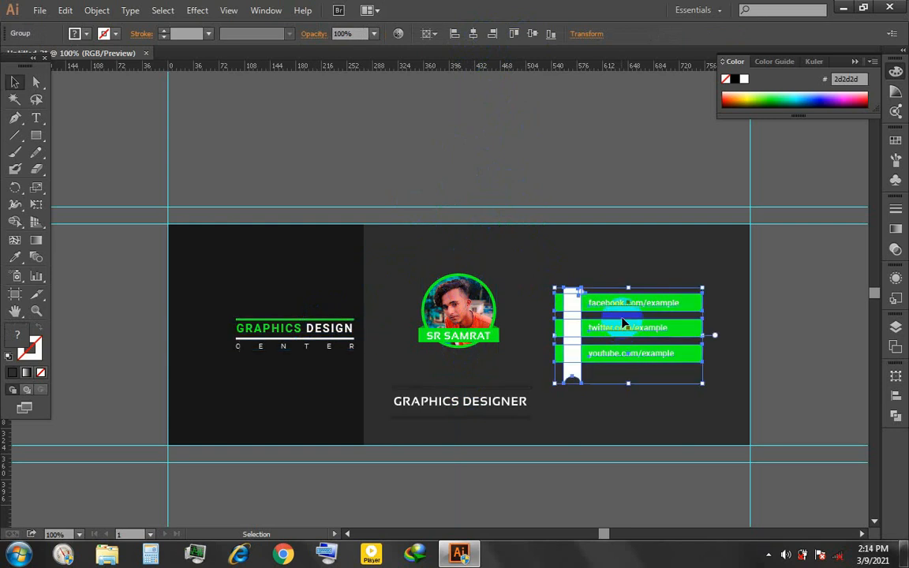
left_click(533, 33)
- Try nudging the ringed photo and its name banner downward, and undo the moves
left_click(486, 333)
left_click_drag(428, 200, 514, 360)
left_click(540, 282, "shift")
key("Down")
key("Down")
key("Down")
key("Down")
key("Down")
key("Down")
key("Down")
key("Down")
key("Down")
key("ctrl+z")
key("ctrl+z")
key("ctrl+z")
key("ctrl+z")
key("ctrl+z")
key("ctrl+z")
key("ctrl+z")
key("ctrl+z")
key("ctrl+z")
left_click(506, 161)
- Retry lowering the ringed photo with its name banner by about 1 px, and undo it
left_click(418, 331)
scroll(416, 330, "up", 3)
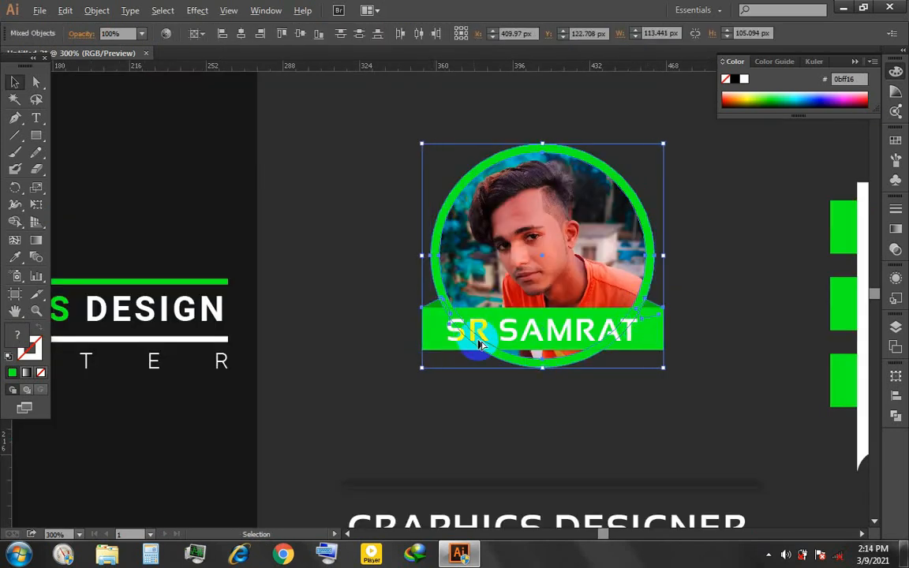
scroll(479, 345, "down", 3)
key("Down")
key("Down")
key("Down")
key("Down")
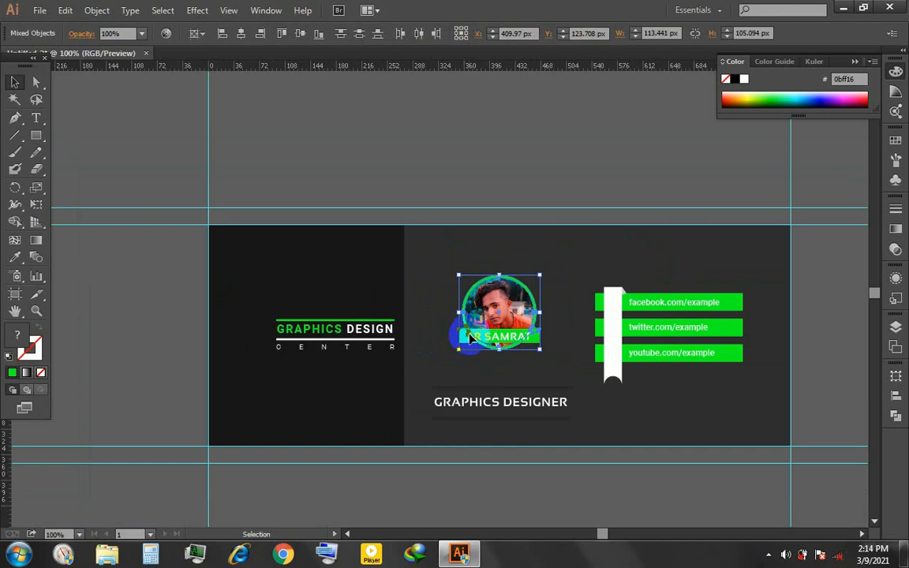
left_click(562, 219)
scroll(502, 272, "up", 3)
key("ctrl+z")
key("ctrl+z")
key("ctrl+z")
key("ctrl+z")
key("ctrl+z")
key("ctrl+z")
- Scale the GRAPHICS DESIGNER title and its divider lines down slightly and nudge them right beneath the photo
left_click(532, 114)
scroll(559, 251, "down", 2)
left_click(558, 462)
left_click_drag(635, 478, 612, 473)
key("Right")
key("Right")
key("Right")
key("Right")
key("Right")
key("Right")
key("Right")
key("Right")
key("Right")
key("Right")
key("Right")
key("Right")
left_click(539, 97)
- Select all remaining guides around the artboard and delete them
left_click_drag(733, 217, 524, 219)
left_click(573, 314)
left_click(549, 167)
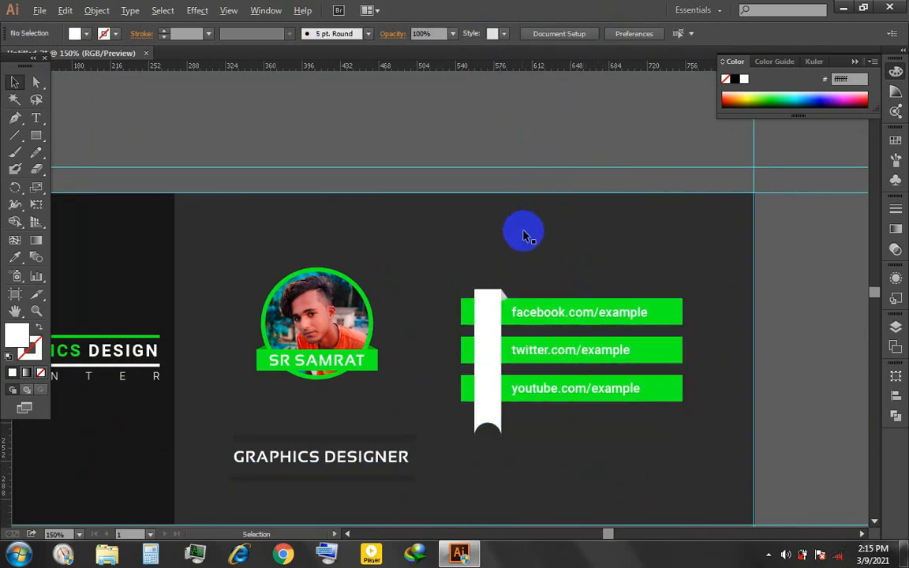
key("ctrl+minus")
key("ctrl+minus")
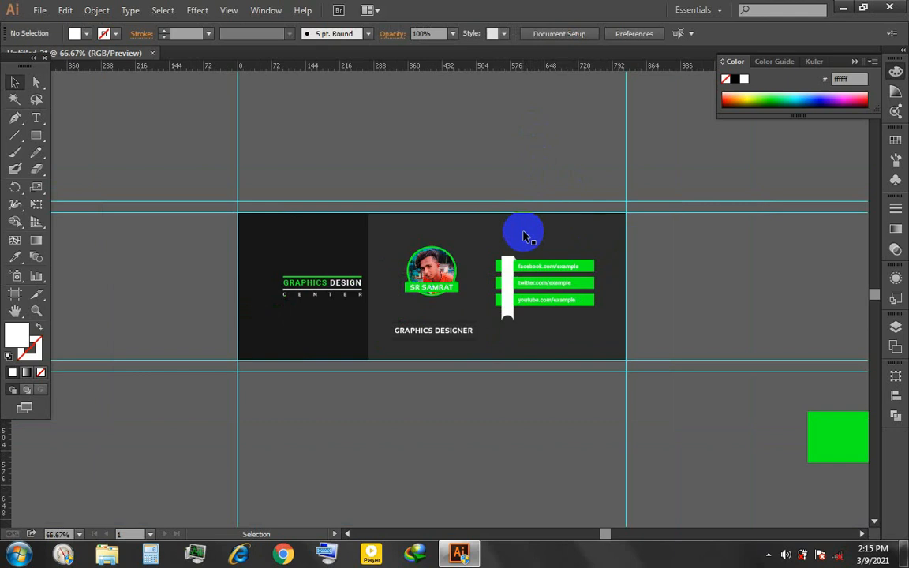
left_click_drag(730, 174, 716, 426)
key("Delete")
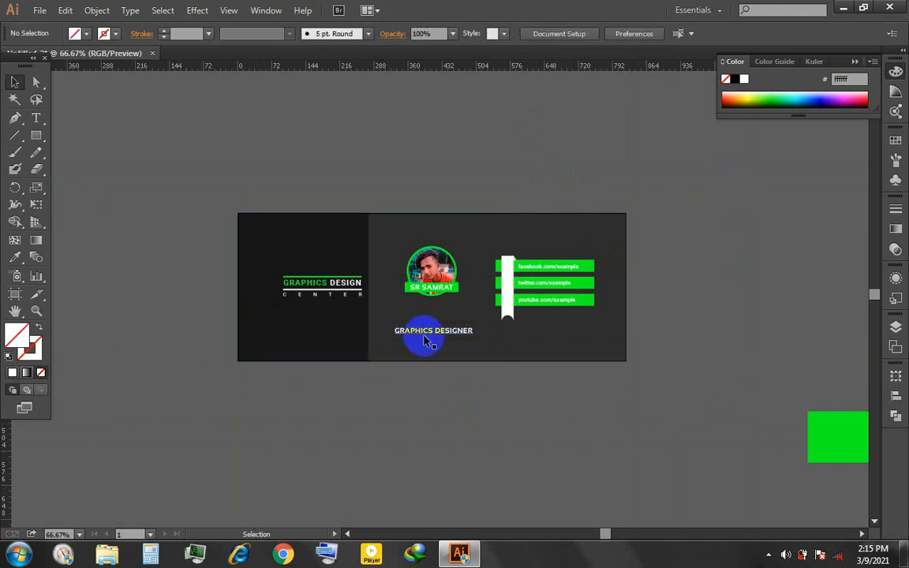
scroll(439, 342, "up", 1)
scroll(431, 350, "up", 1)
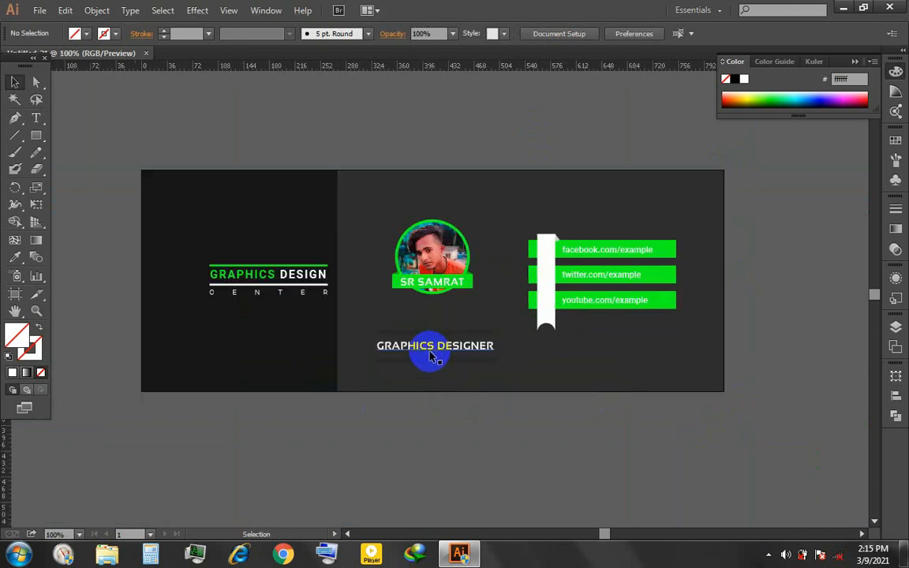
left_click(446, 348)
left_click(461, 438)
left_click(221, 272)
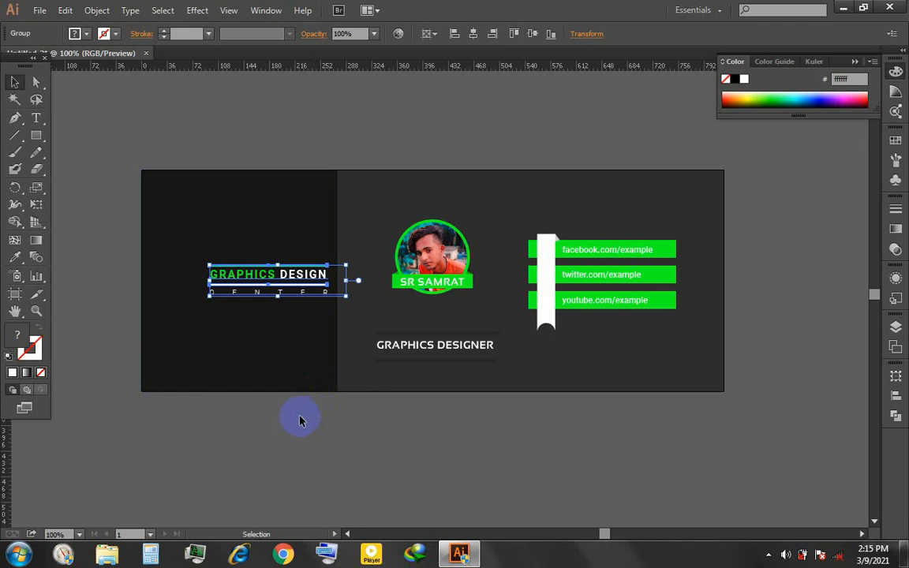
left_click(279, 431)
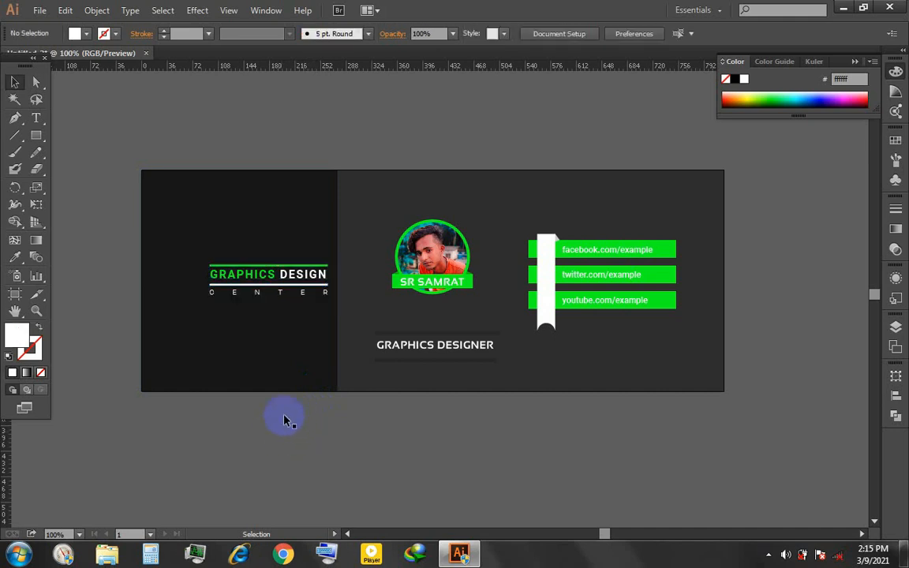
key("t")
left_click(246, 467)
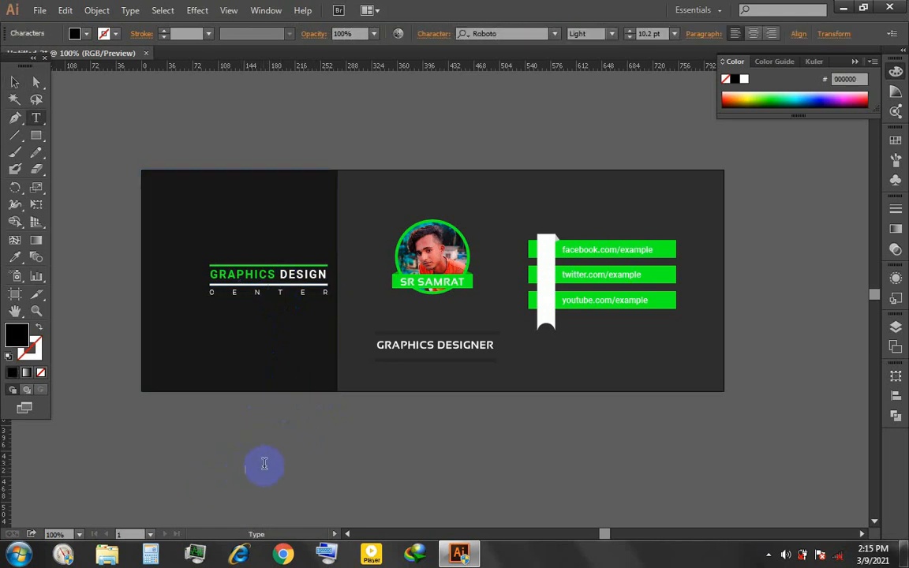
left_click(14, 82)
- Move the GRAPHICS DESIGN CENTER group further left on the darkest panel
left_click(296, 273)
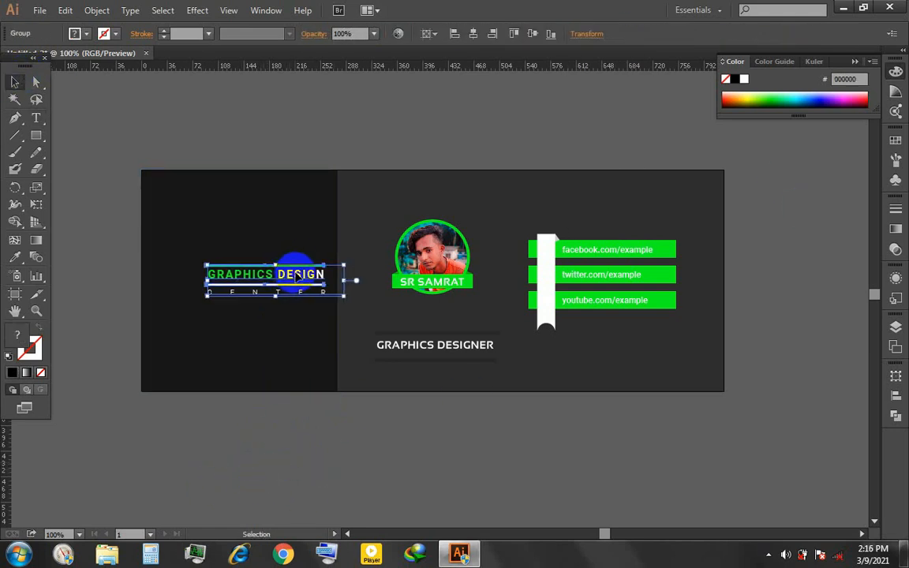
left_click(386, 452)
left_click_drag(393, 380, 317, 377)
left_click(230, 314)
left_click_drag(260, 277, 256, 275)
- Set the main background panel's fill to dark grey 232323
left_click(367, 345)
left_click(282, 355)
double_click(23, 341)
left_click(267, 337)
left_click(604, 185)
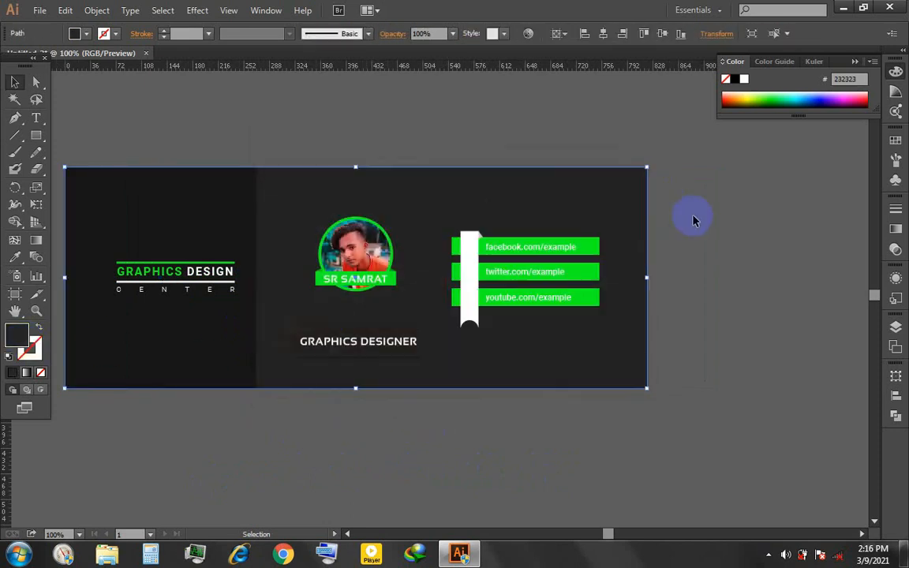
left_click(698, 256)
- Recolor the strokes of both divider lines around the GRAPHICS DESIGNER title to the background's 232323
scroll(697, 256, "down", 1)
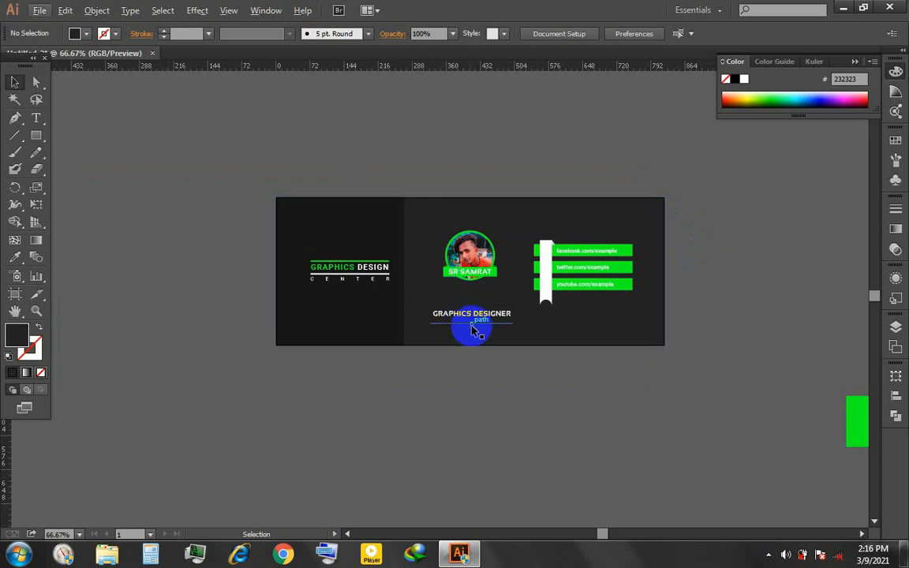
scroll(469, 334, "up", 2)
scroll(469, 333, "up", 2)
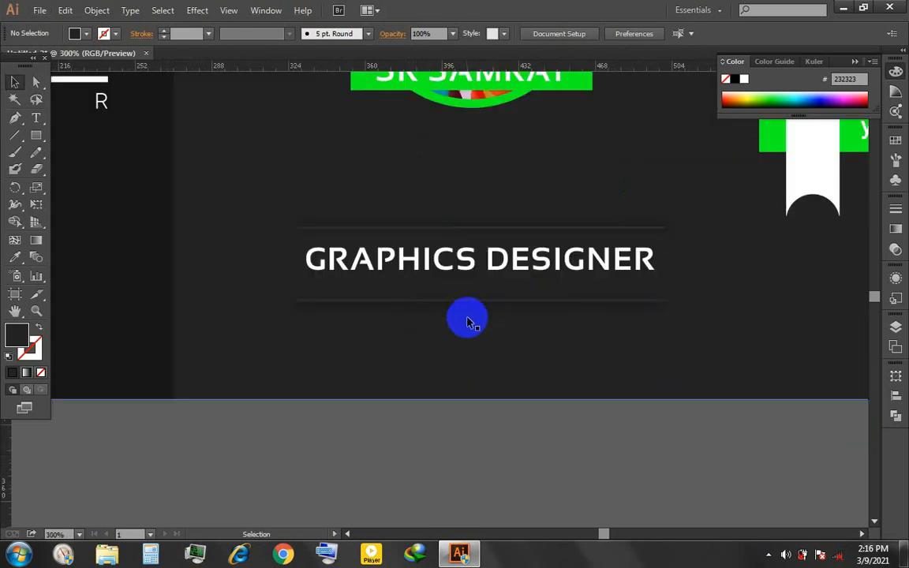
left_click(470, 305)
left_click(508, 229, "shift")
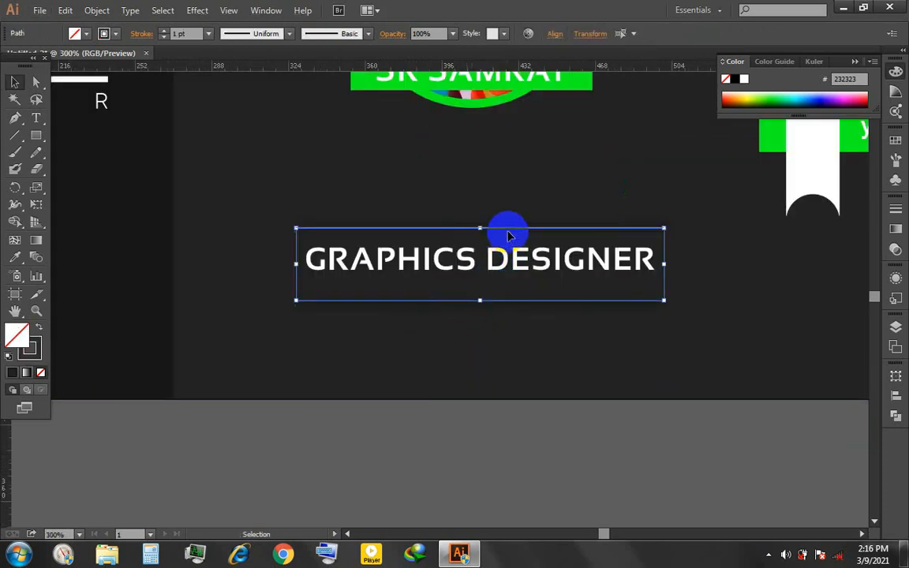
left_click(406, 205)
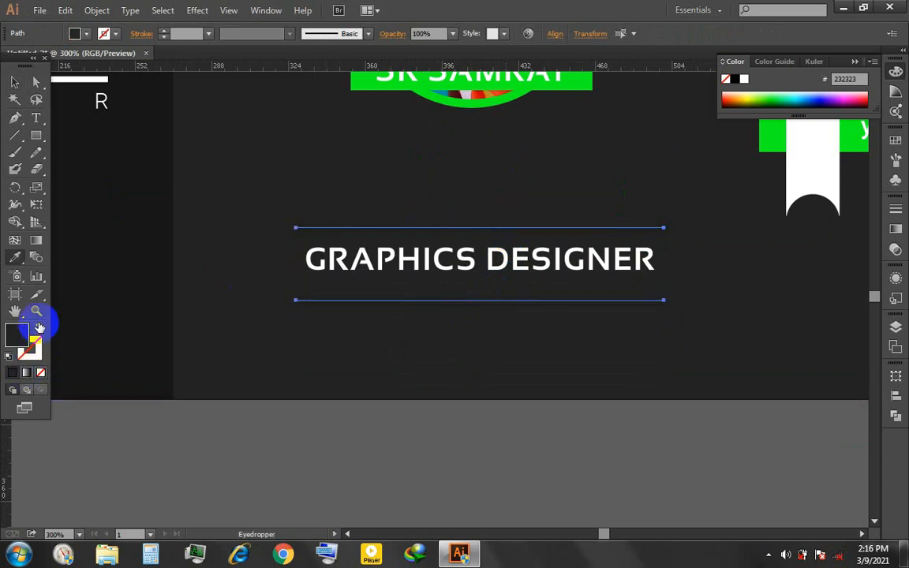
left_click(38, 326)
left_click(14, 82)
left_click(277, 371)
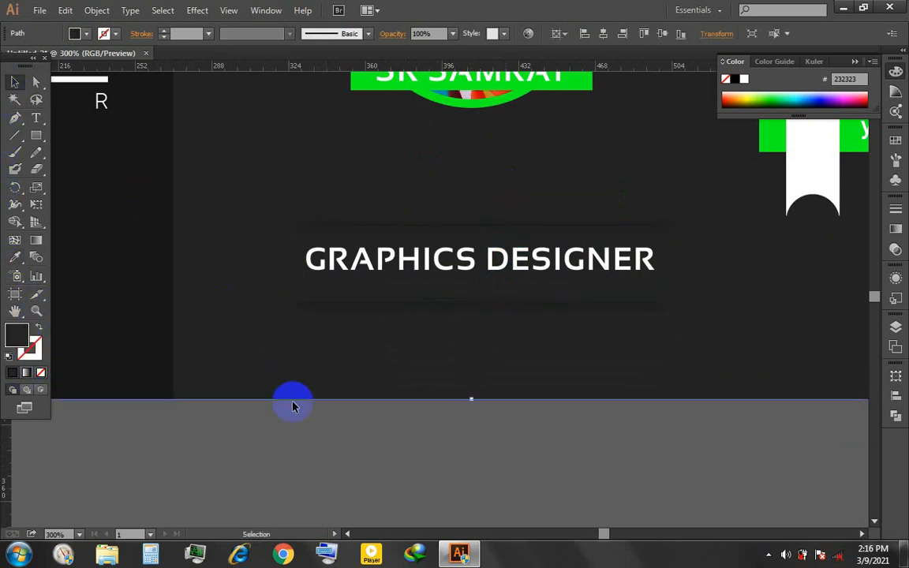
scroll(308, 445, "down", 1)
scroll(309, 446, "down", 2)
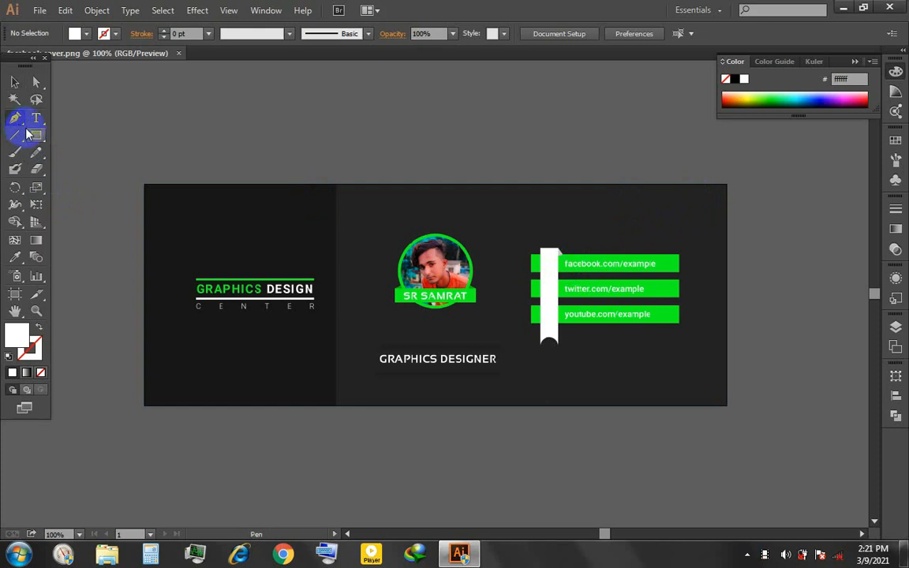
- Draw a slanted Pen path from the cover's lower-left corner to its right edge at Y 293 px, using the contact bars' green
left_click(145, 406)
left_click(727, 394)
key("i")
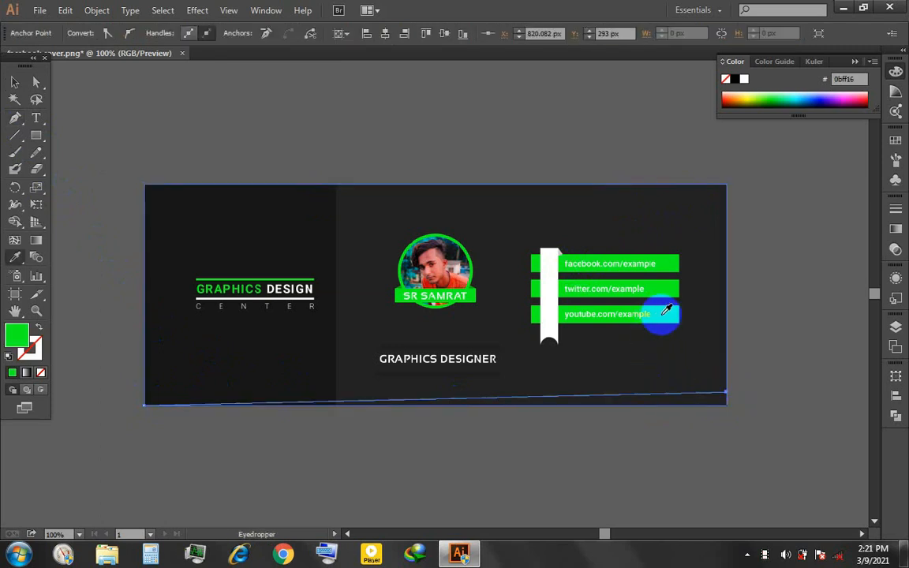
- Bring the slanted green path to the front of the artwork
left_click(16, 82)
right_click(576, 396)
mouse_move(619, 374)
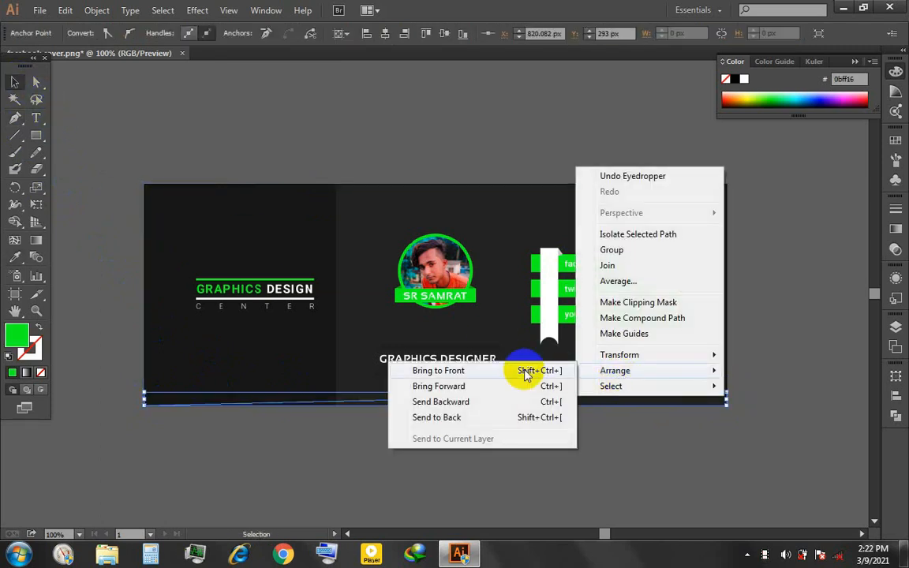
left_click(525, 374)
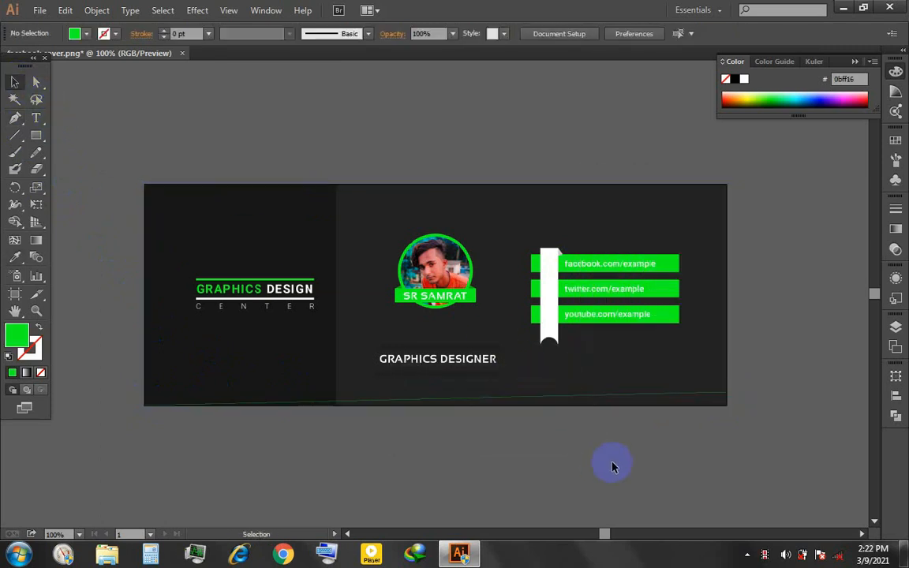
- Try swapping the slanted path's fill and stroke colors, and undo the swaps
left_click(38, 327)
left_click(39, 329)
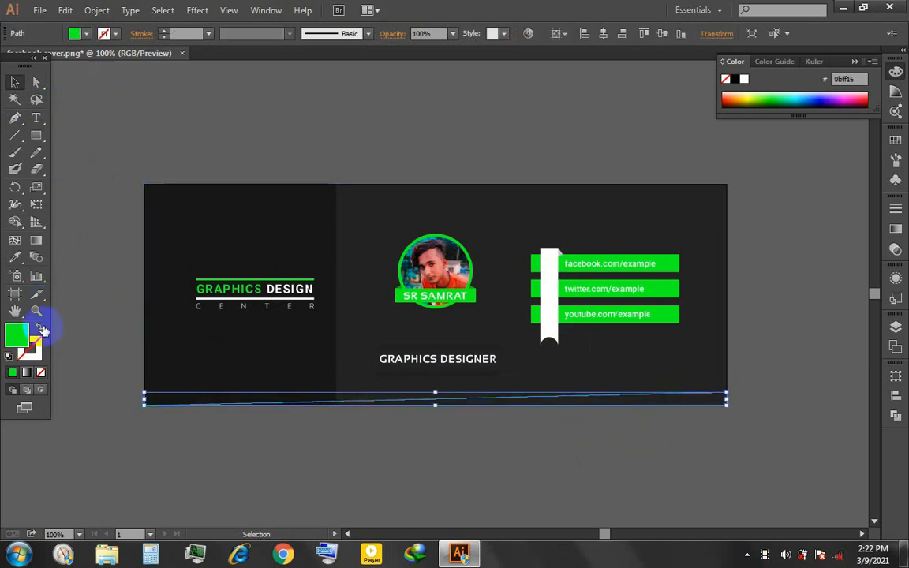
left_click(404, 446)
key("ctrl+z")
key("ctrl+z")
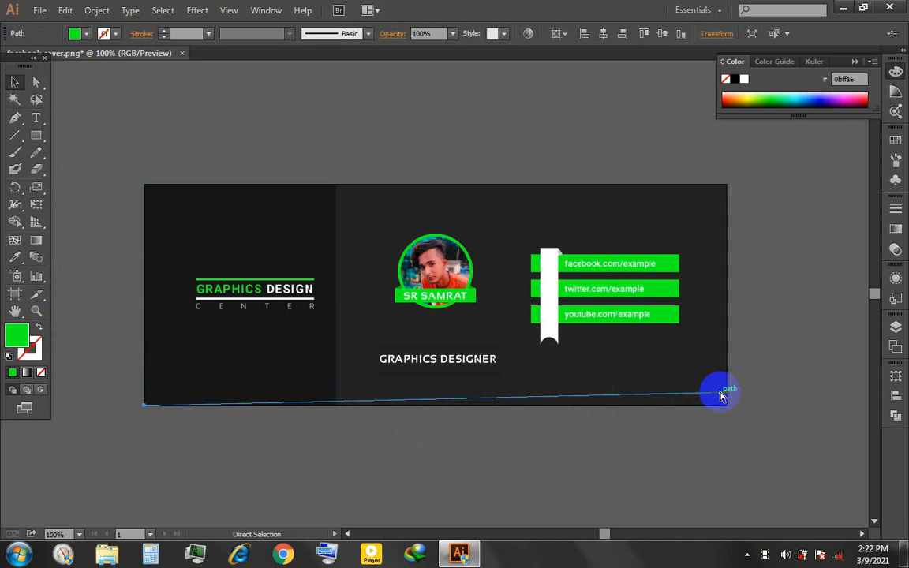
- Extend the slanted path straight down to the cover's lower-right corner, making a green wedge about 19 px tall at its right end
left_click_drag(726, 393, 731, 417)
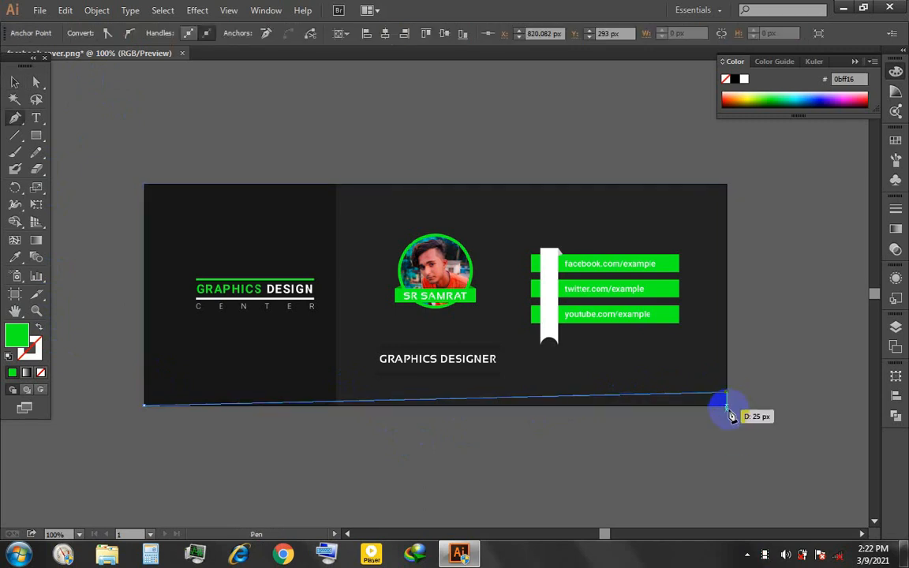
left_click(727, 408)
key("ctrl+z")
scroll(737, 393, "up", 2)
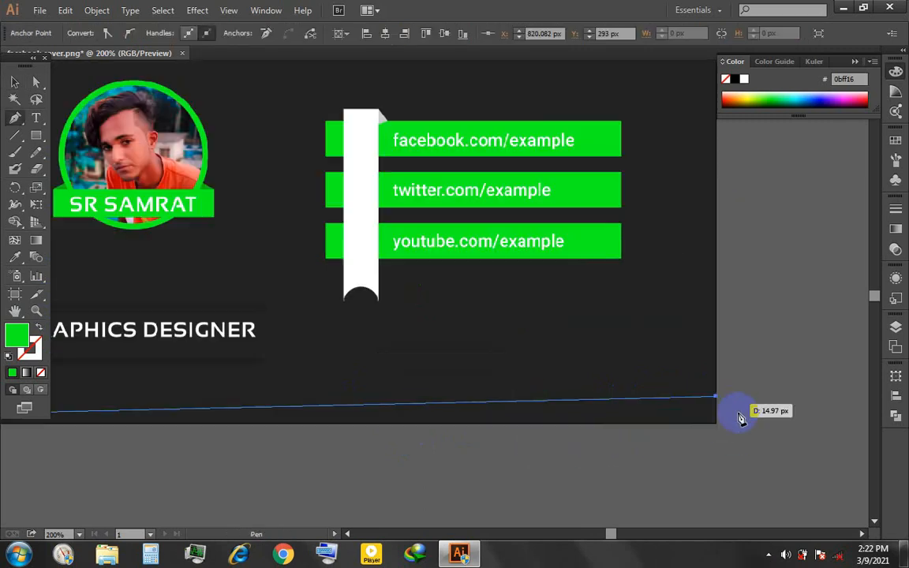
left_click_drag(720, 426, 722, 431)
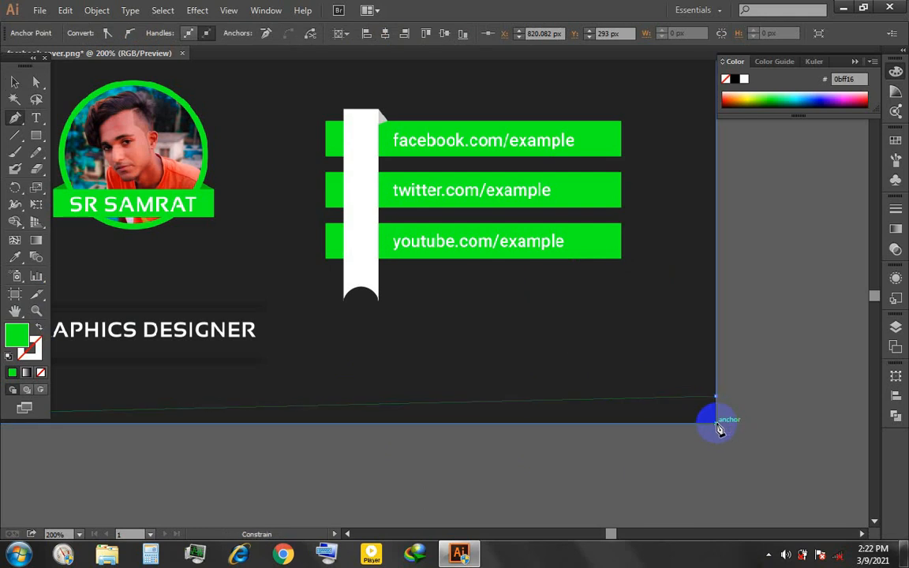
left_click(717, 424, "shift")
scroll(480, 451, "down", 2)
left_click(17, 83)
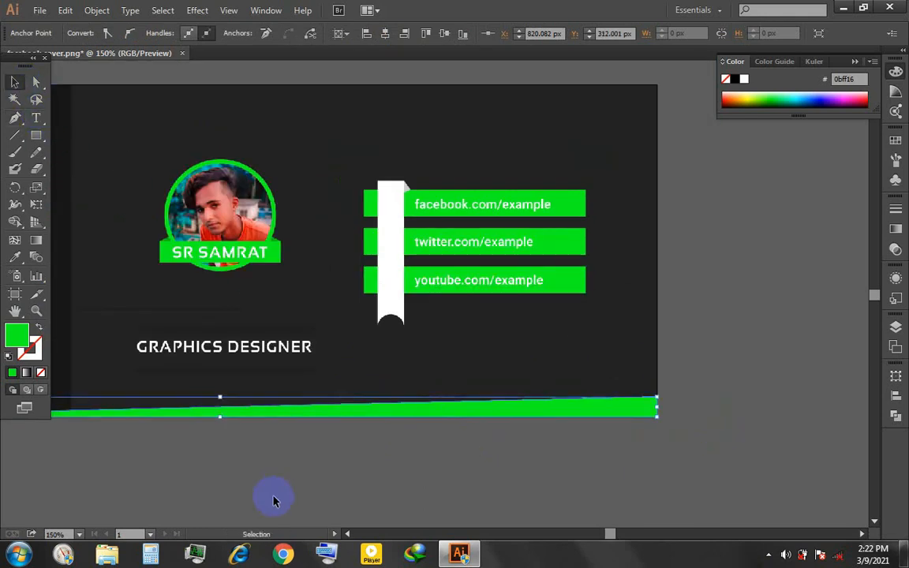
left_click(274, 497)
scroll(272, 480, "down", 1)
left_click_drag(272, 480, 594, 444)
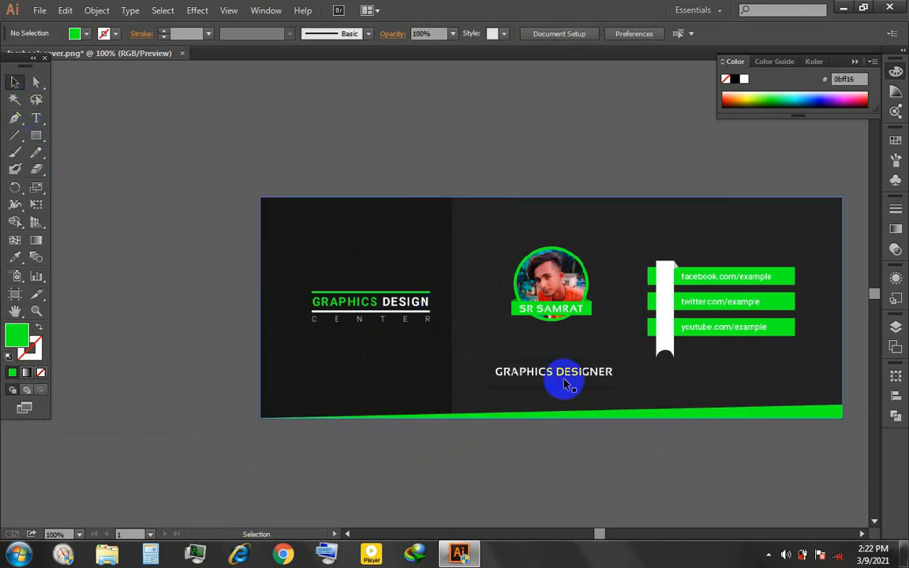
- Place a copy of the green bottom wedge along the cover's top edge
left_click(638, 419)
left_click_drag(637, 419, 708, 212)
right_click(711, 213)
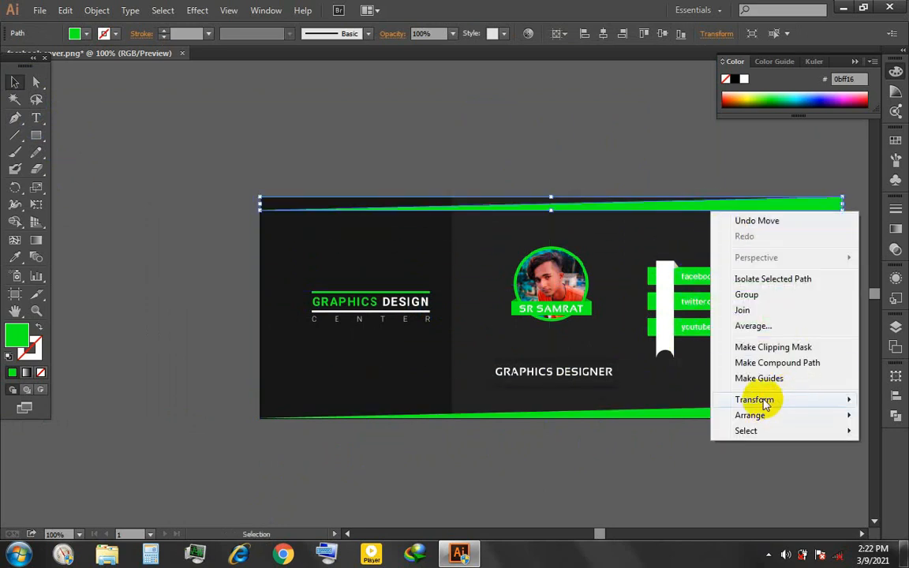
mouse_move(767, 402)
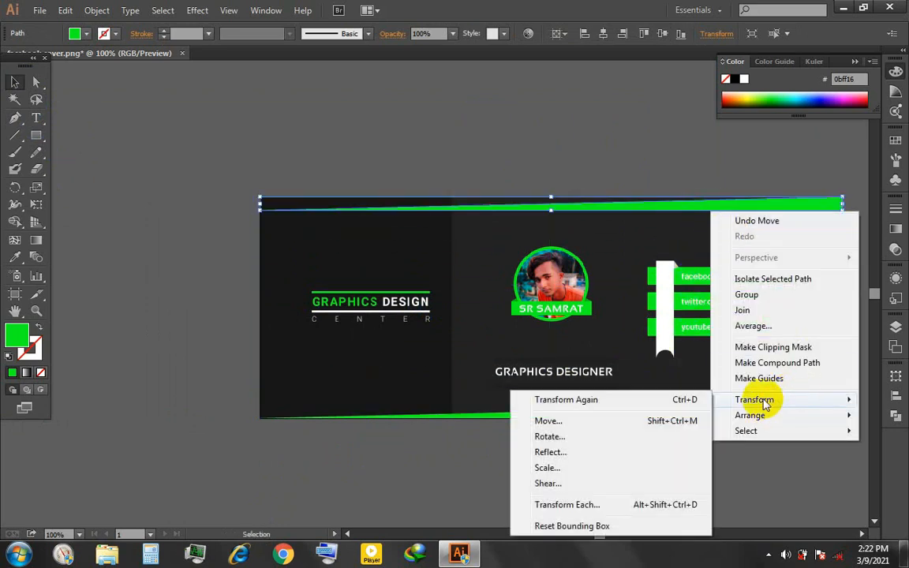
left_click(582, 439)
left_click_drag(436, 189, 432, 298)
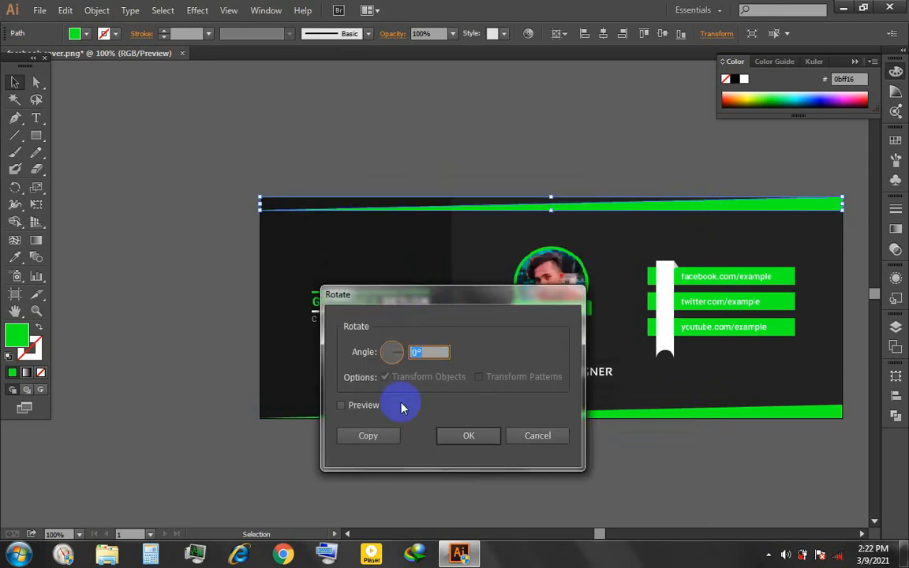
left_click(545, 446)
- Rotate the top wedge copy 180° so its thick end sits at the cover's left edge
left_click(853, 210, "shift")
left_click_drag(853, 210, 369, 238)
left_click(243, 237)
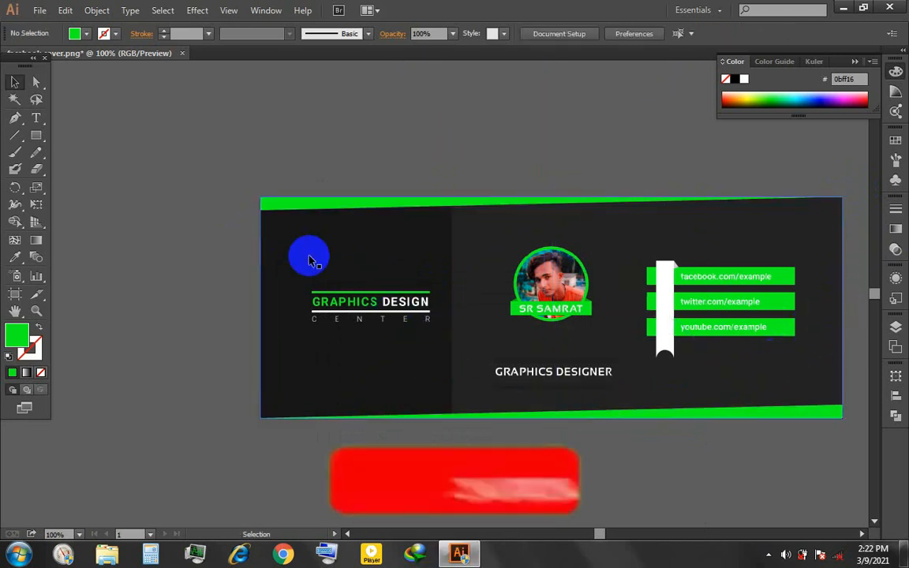
scroll(369, 267, "down", 1)
key("space")
left_click_drag(659, 242, 546, 239)
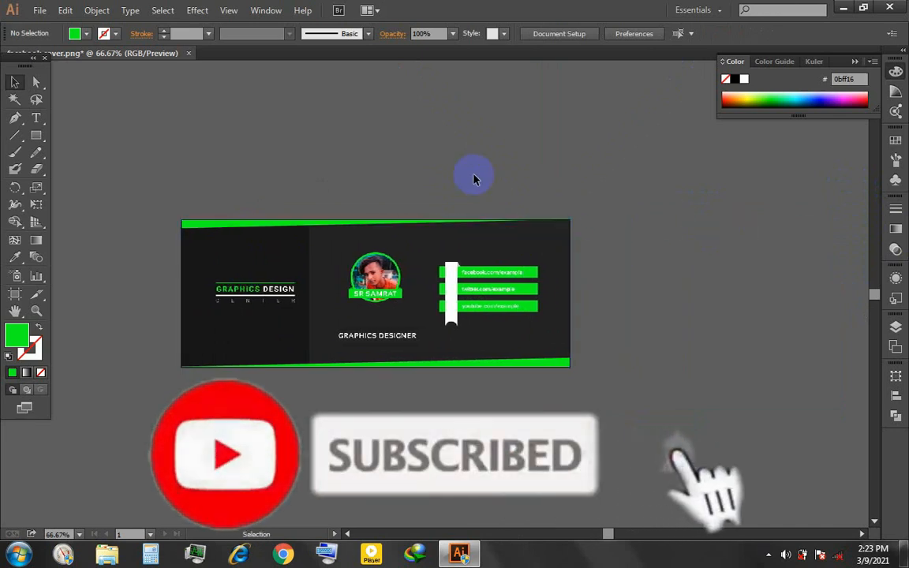